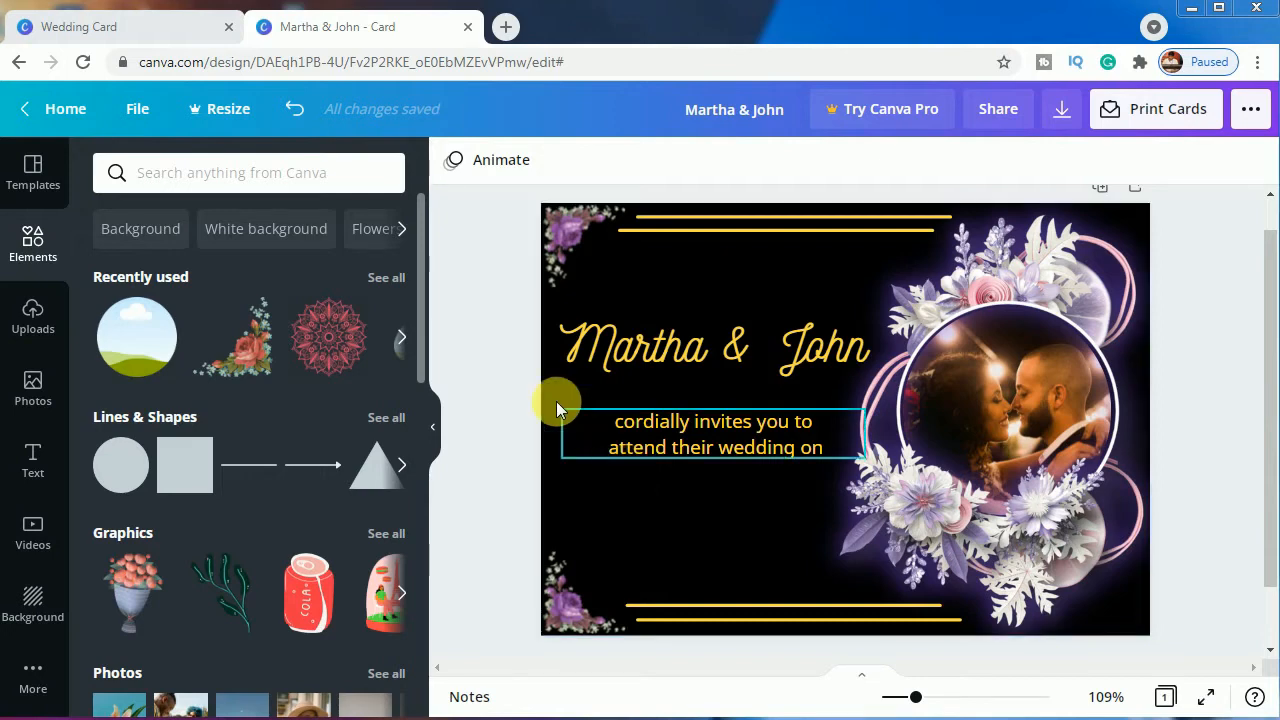
- Create a blank Wedding Card design from the wedding card template results page
left_click(158, 30)
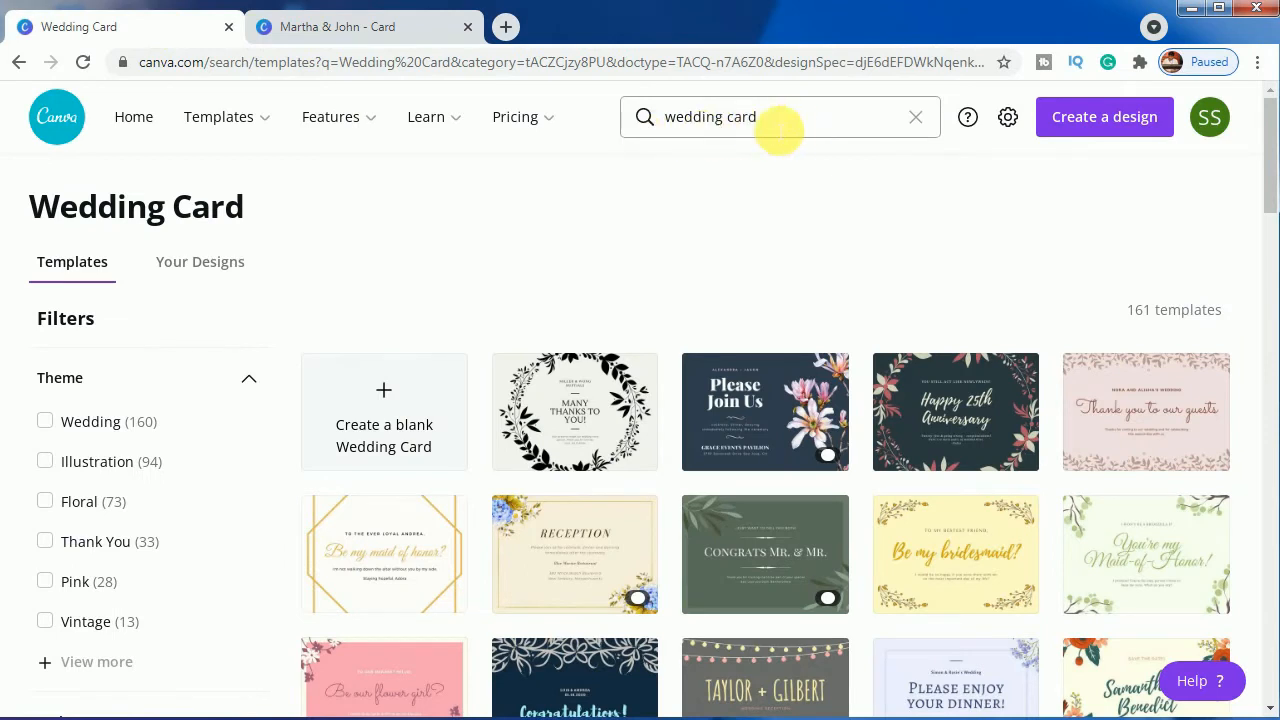
mouse_move(515, 117)
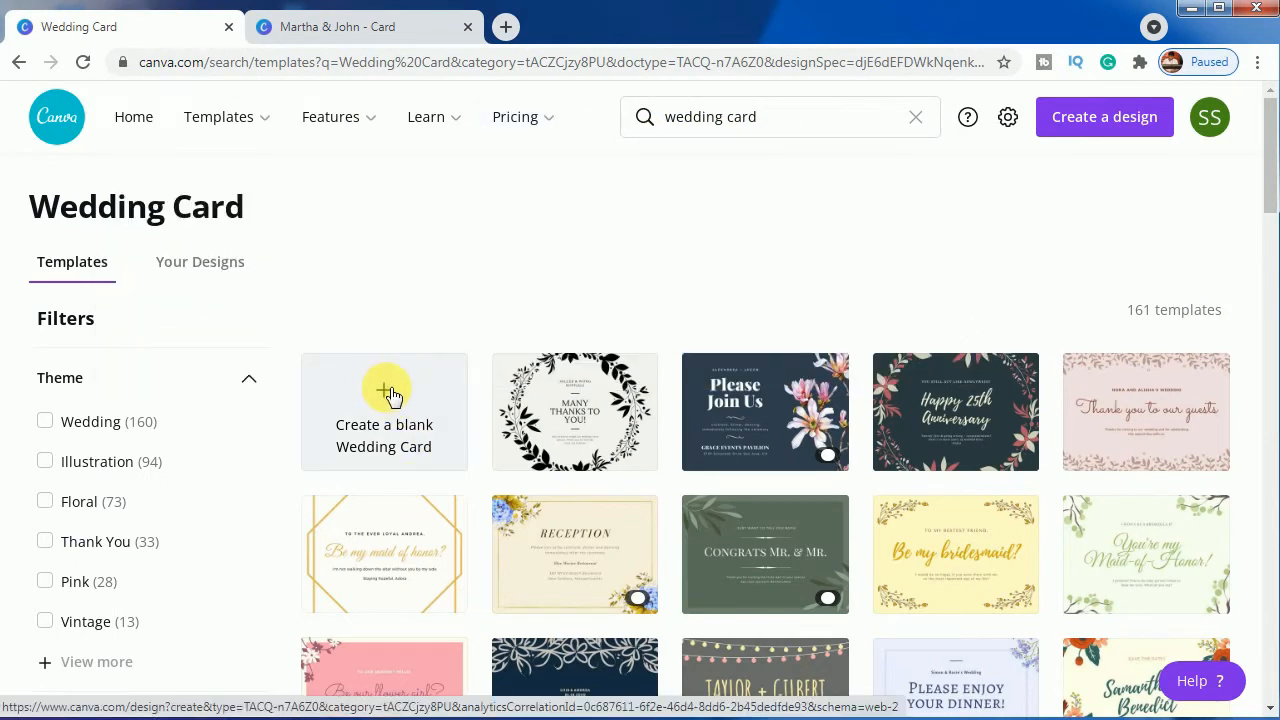
left_click(391, 395)
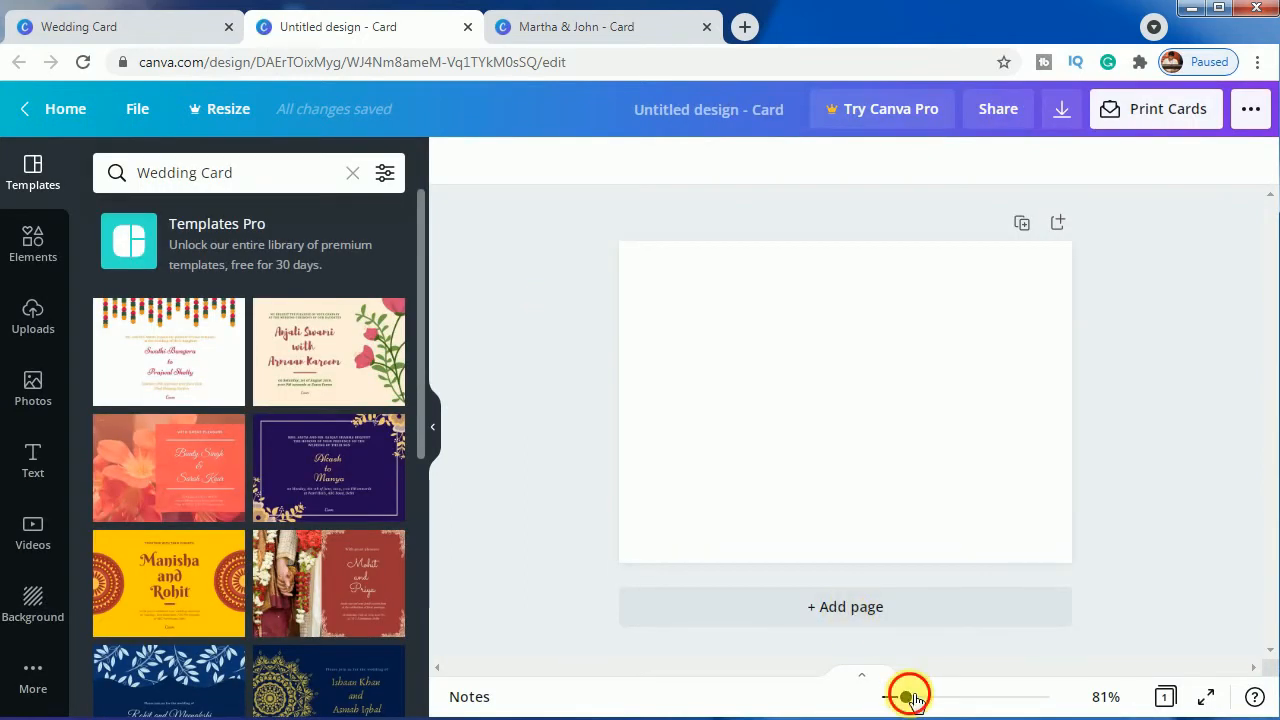
left_click_drag(912, 698, 921, 702)
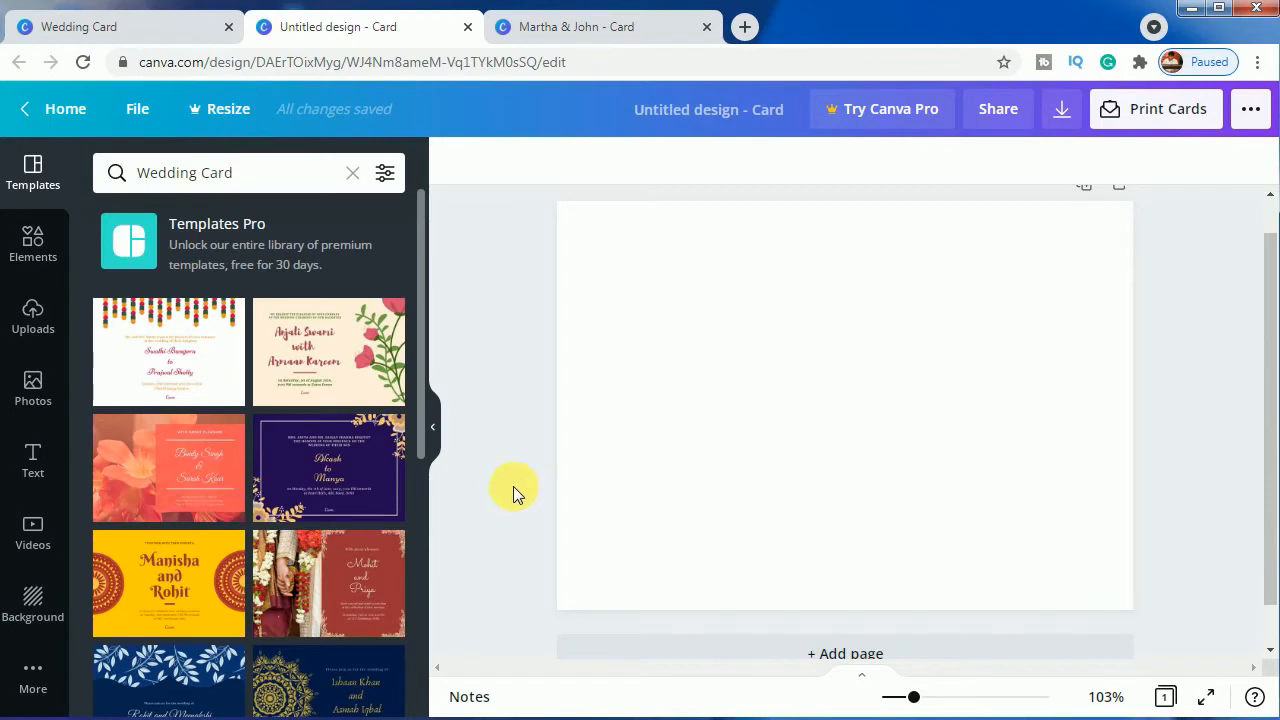
- Set the blank card's background to solid black and compare it with the finished sample card
left_click(35, 598)
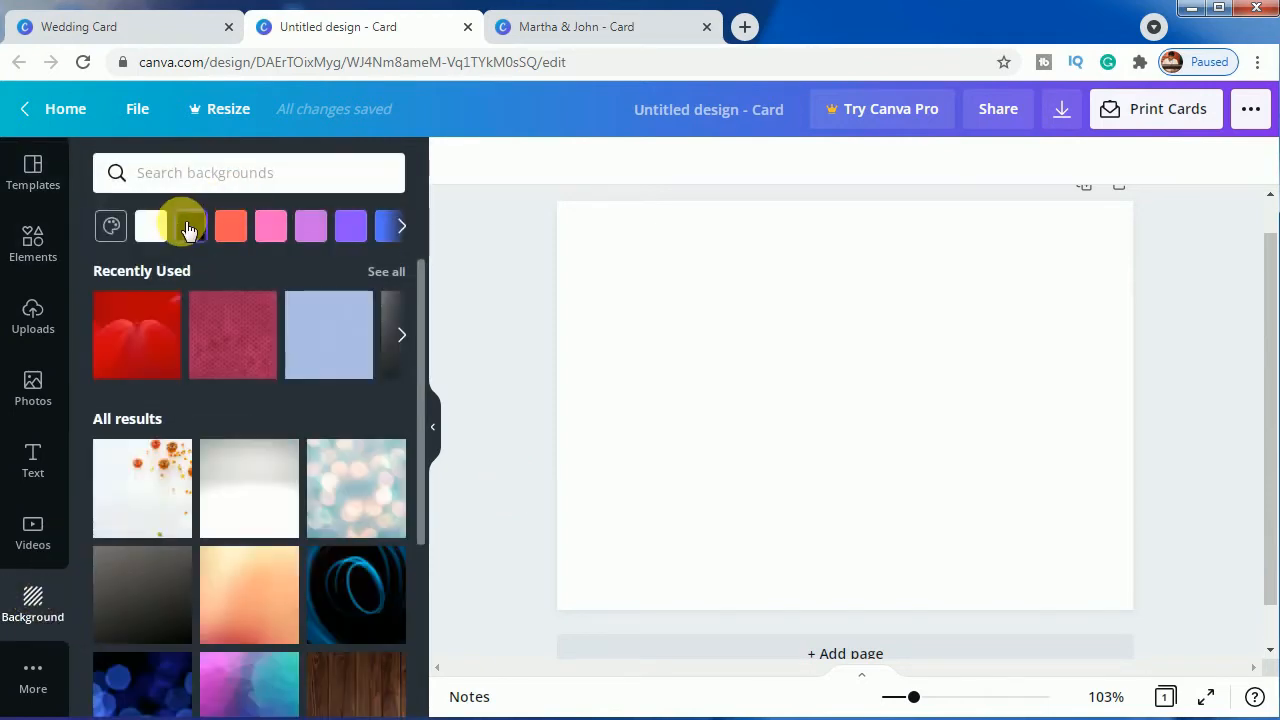
left_click(189, 229)
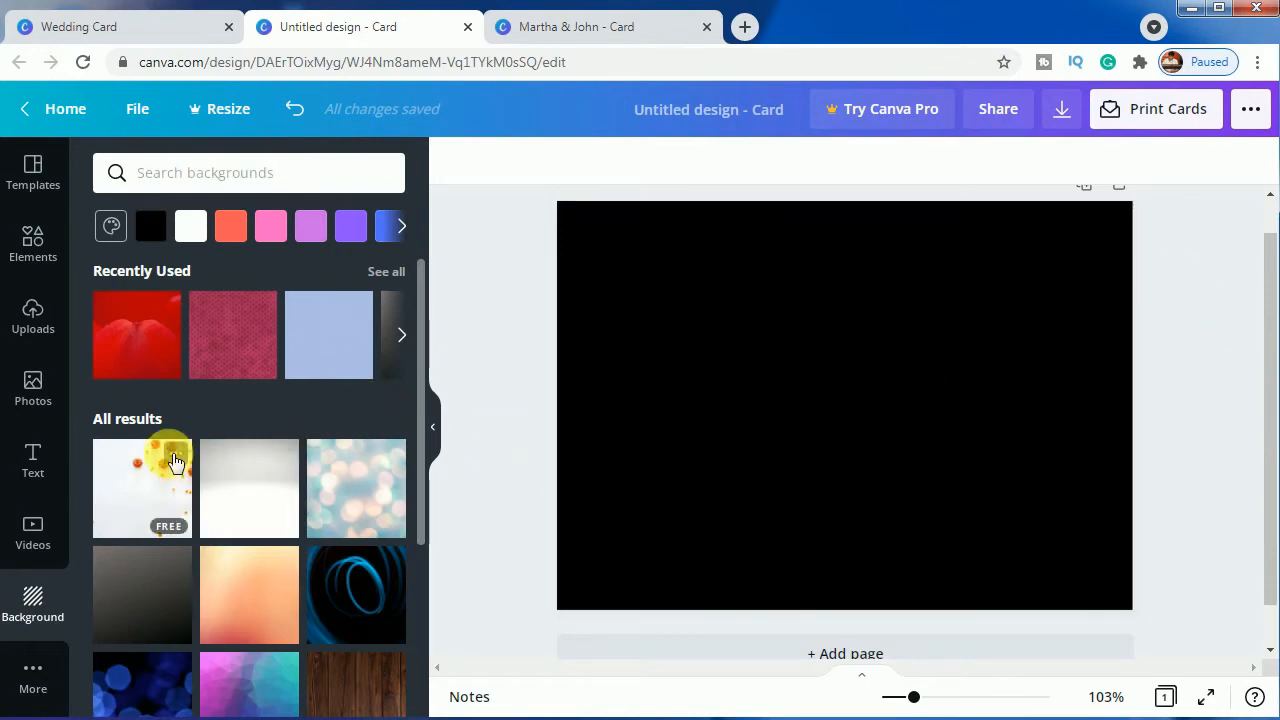
left_click(529, 24)
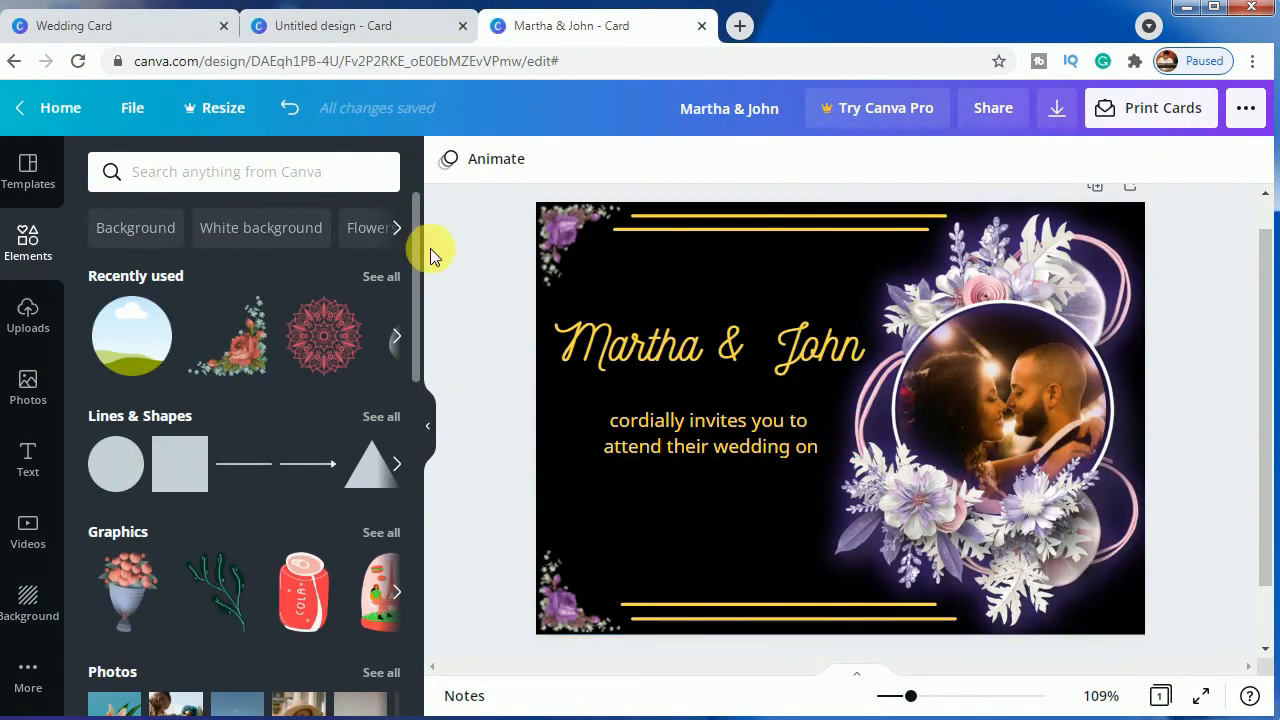
left_click(372, 24)
- Add the uploaded circular flower frame, enlarge it to nearly the card's full height, and place it on the card's right side
left_click(33, 345)
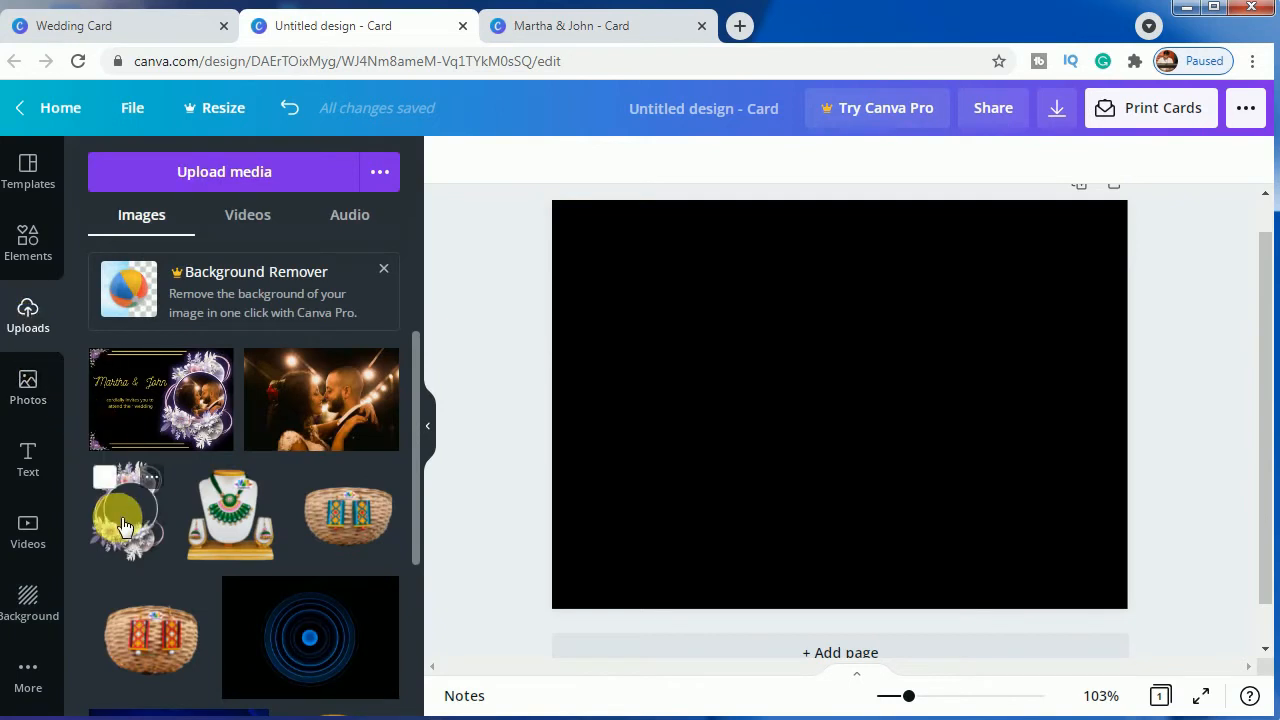
left_click(127, 519)
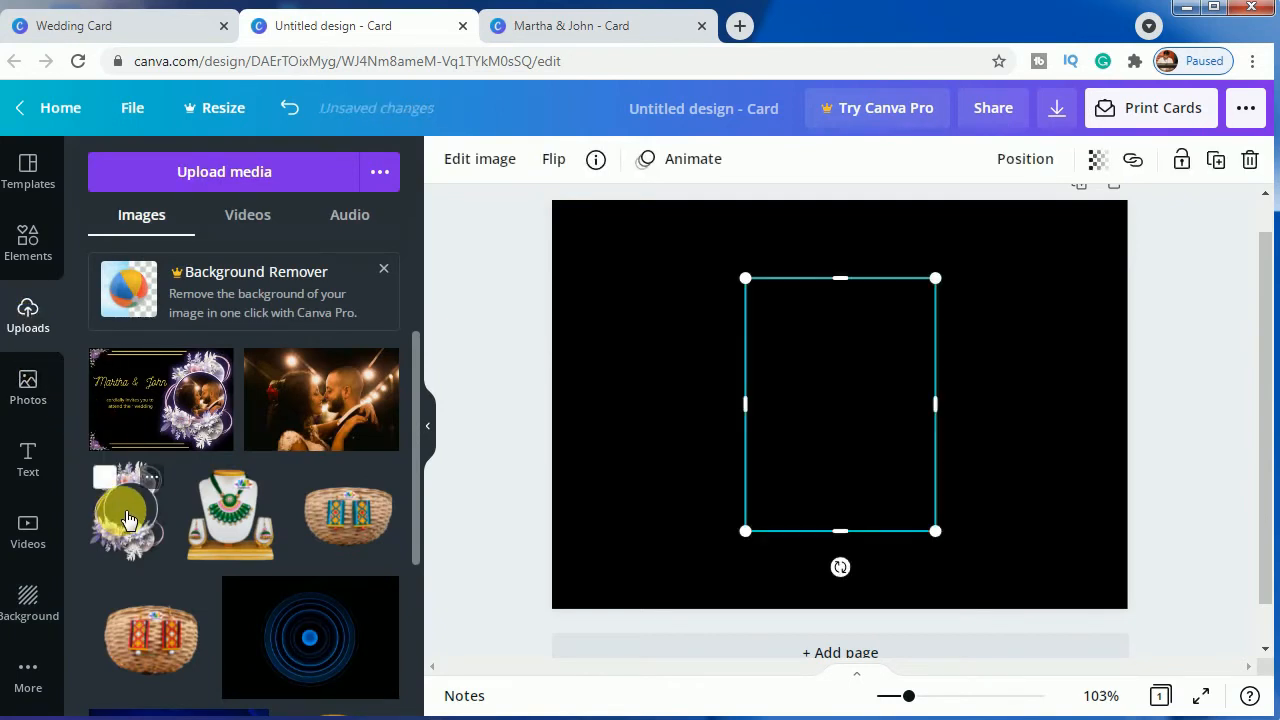
left_click_drag(749, 535, 686, 623)
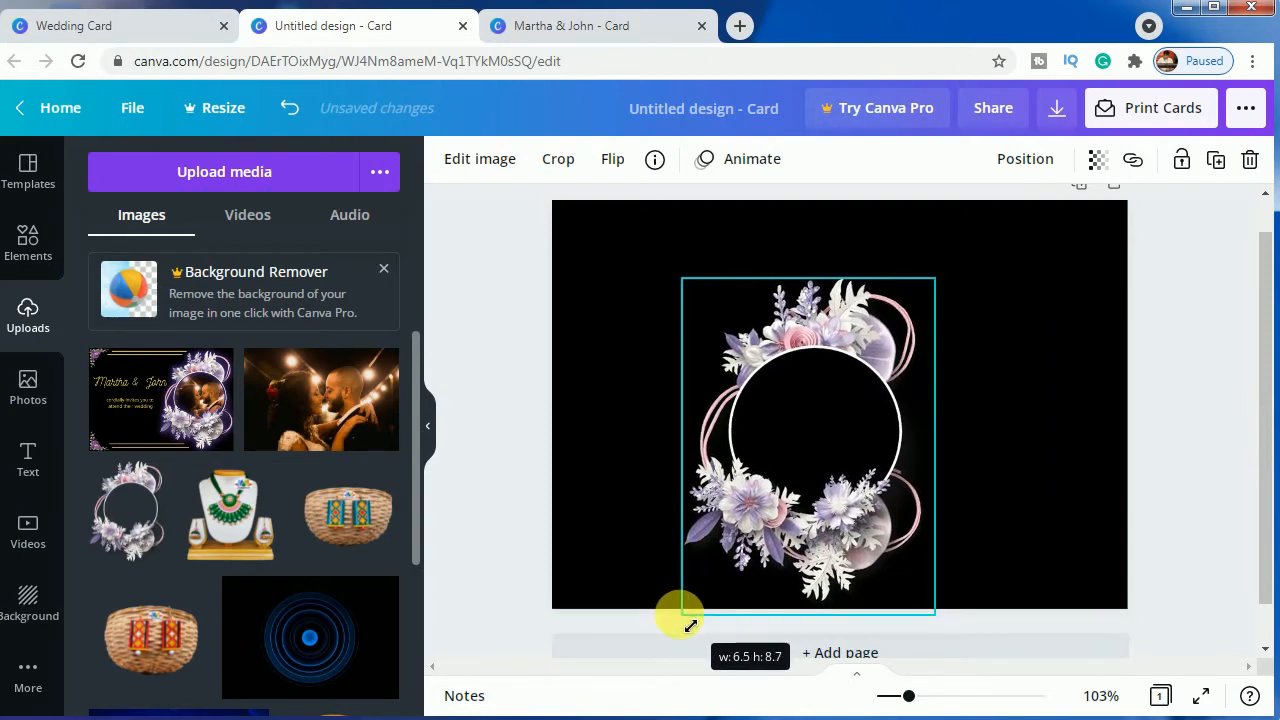
left_click_drag(937, 280, 1000, 238)
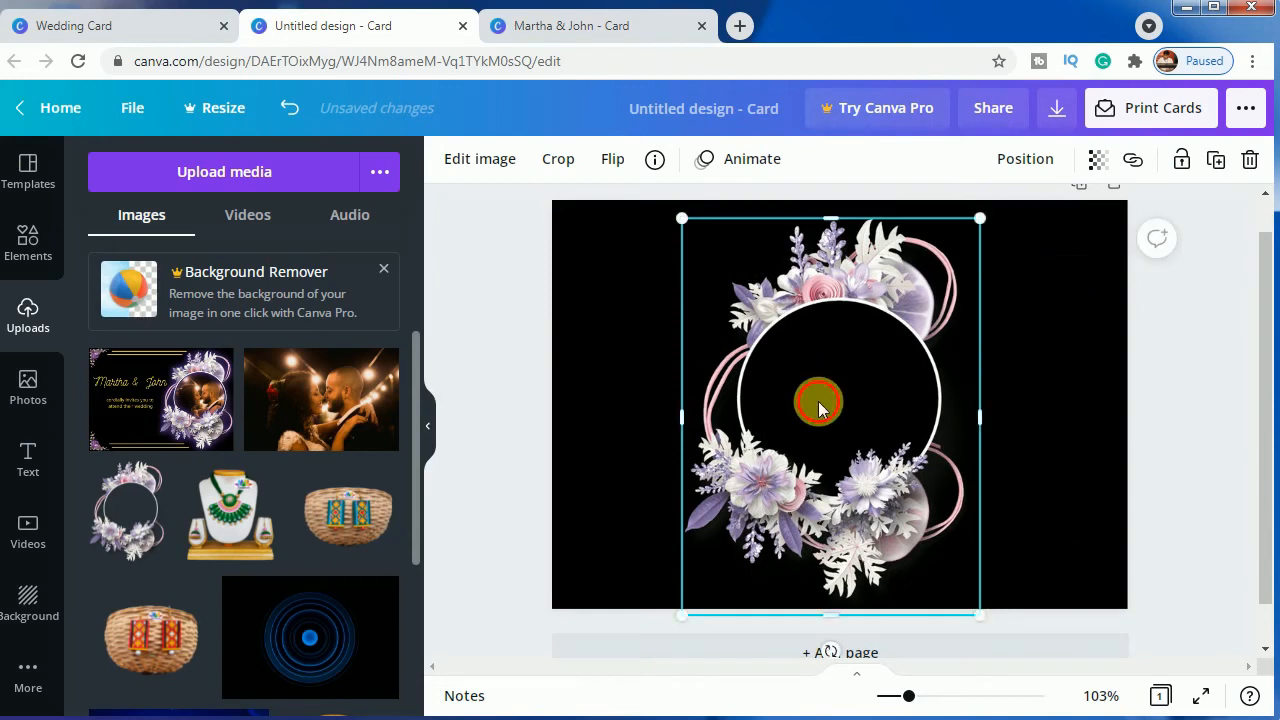
left_click_drag(817, 403, 963, 398)
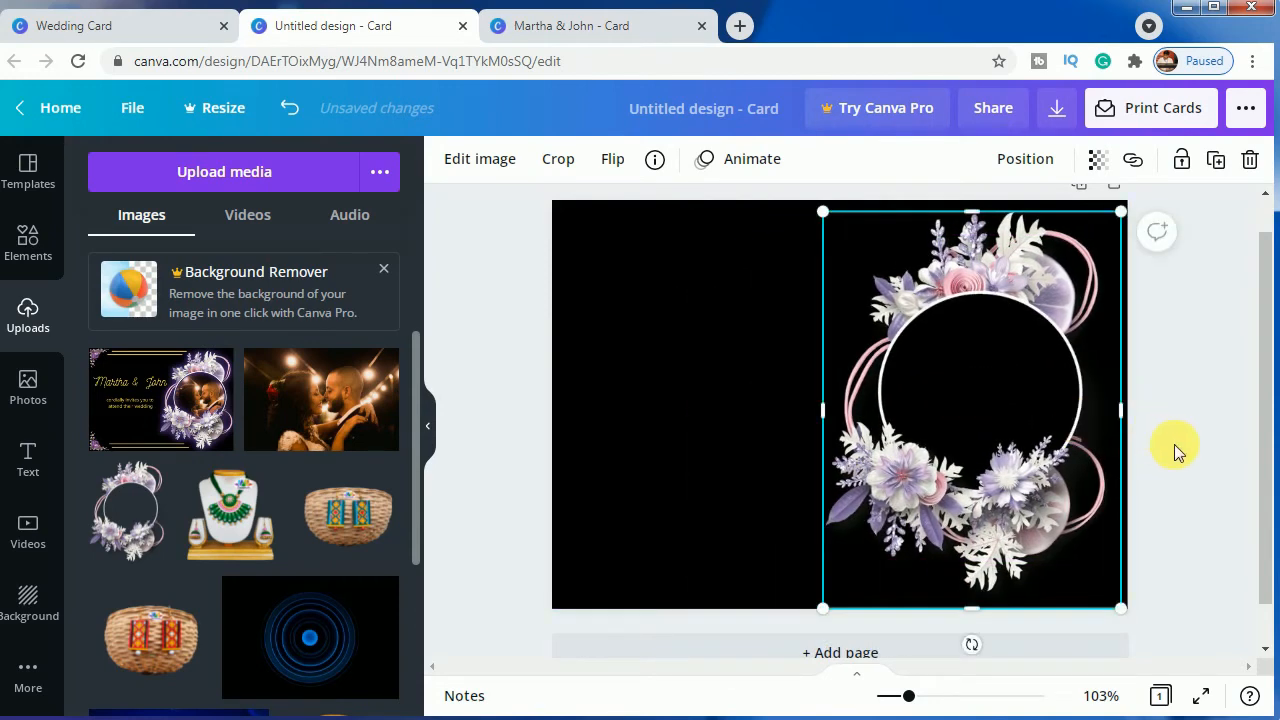
left_click(1174, 444)
left_click(960, 395)
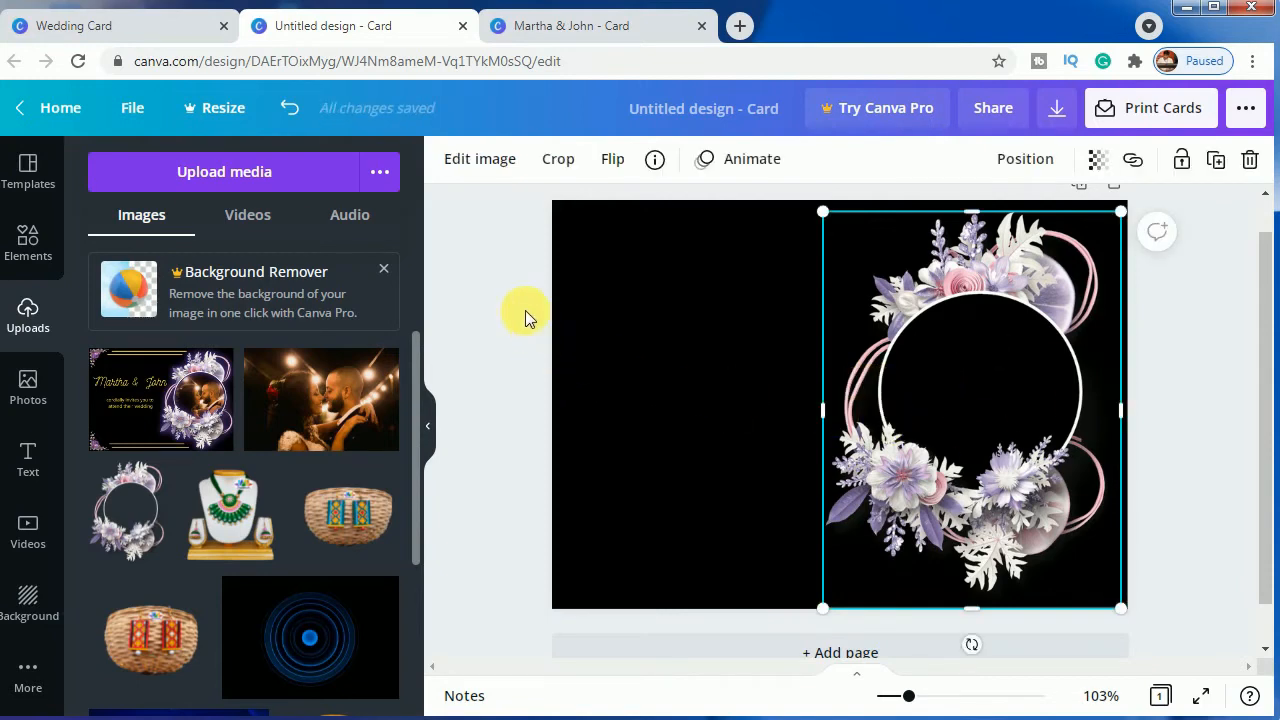
- Add a Glow shadow to the flower frame and set its colour to light violet
left_click(484, 164)
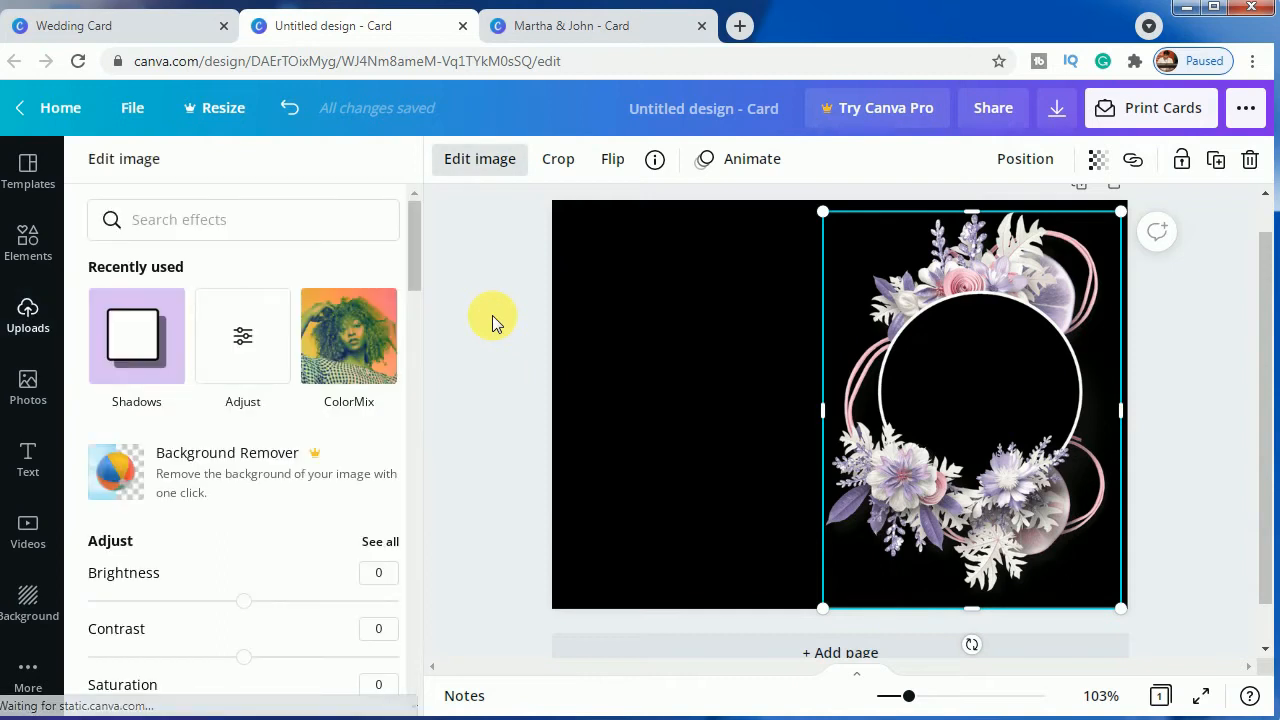
left_click(148, 342)
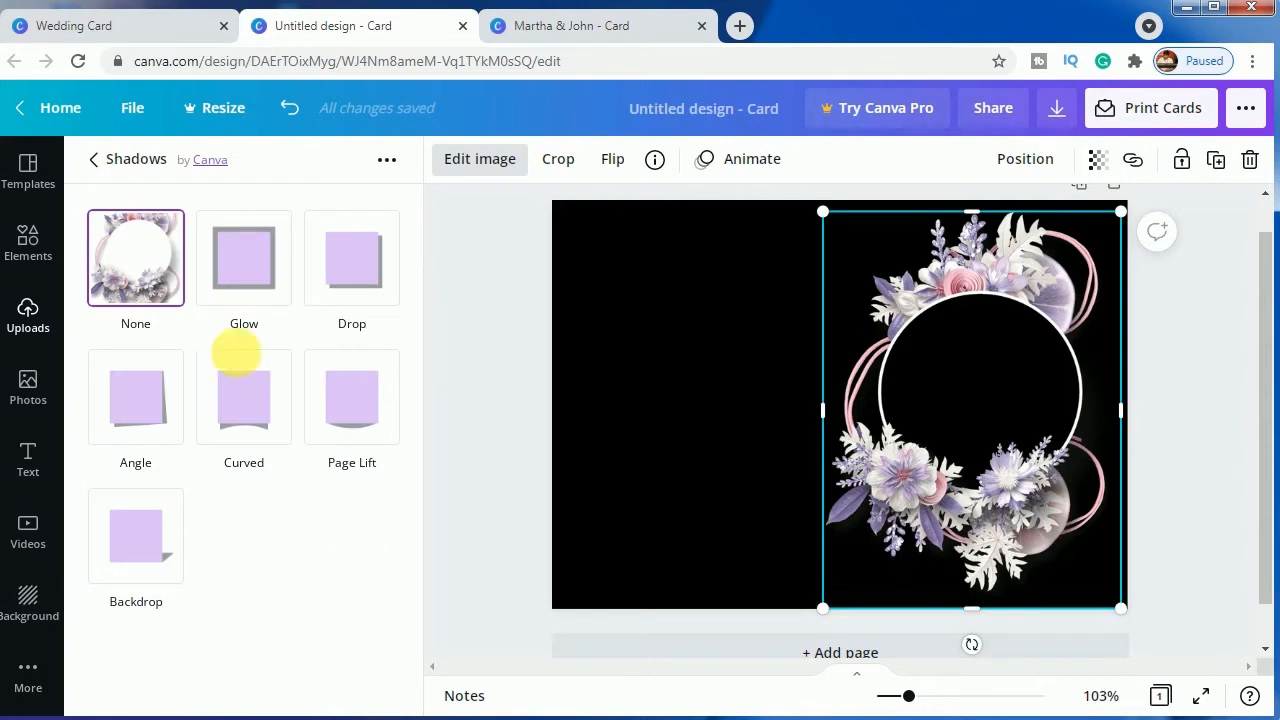
left_click(240, 278)
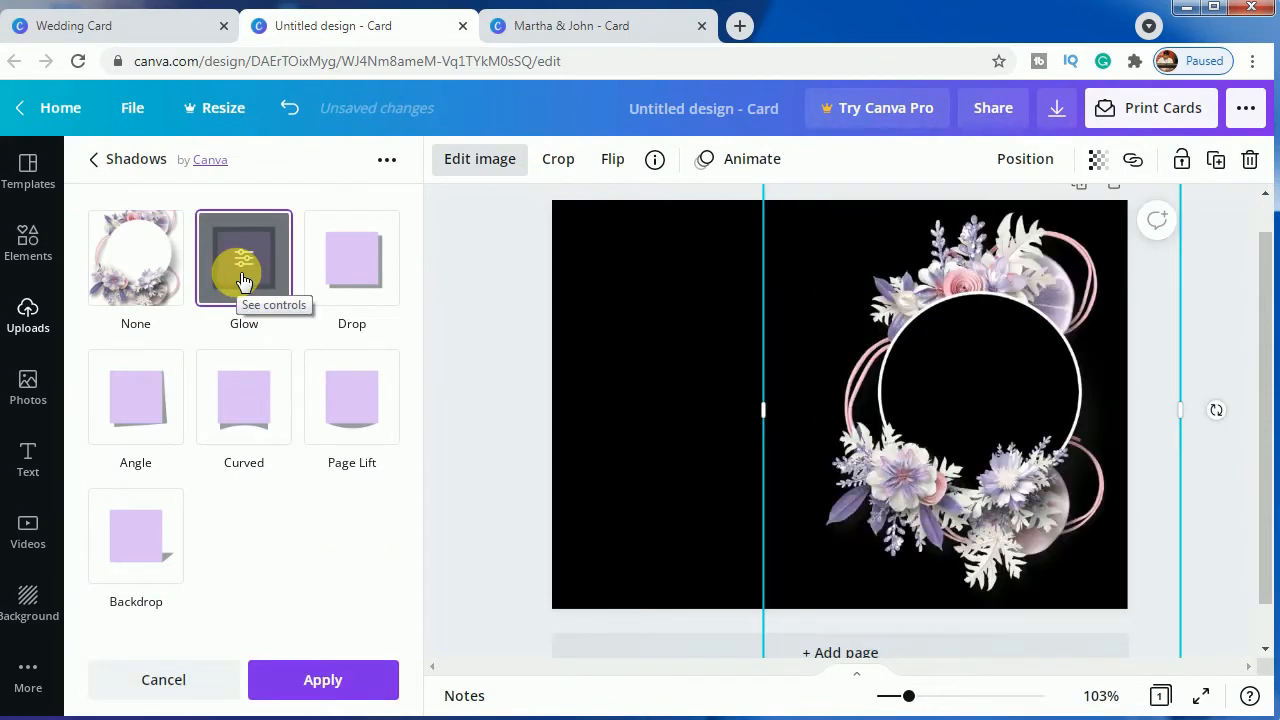
left_click(243, 278)
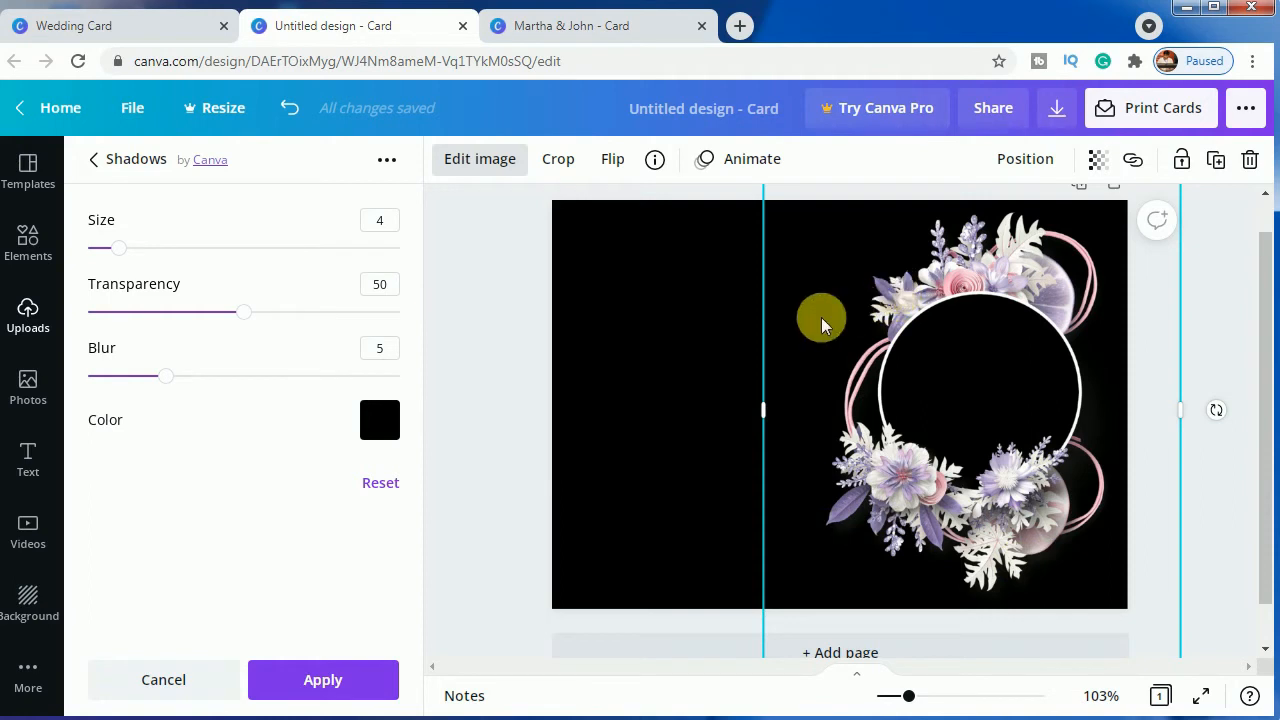
left_click(396, 425)
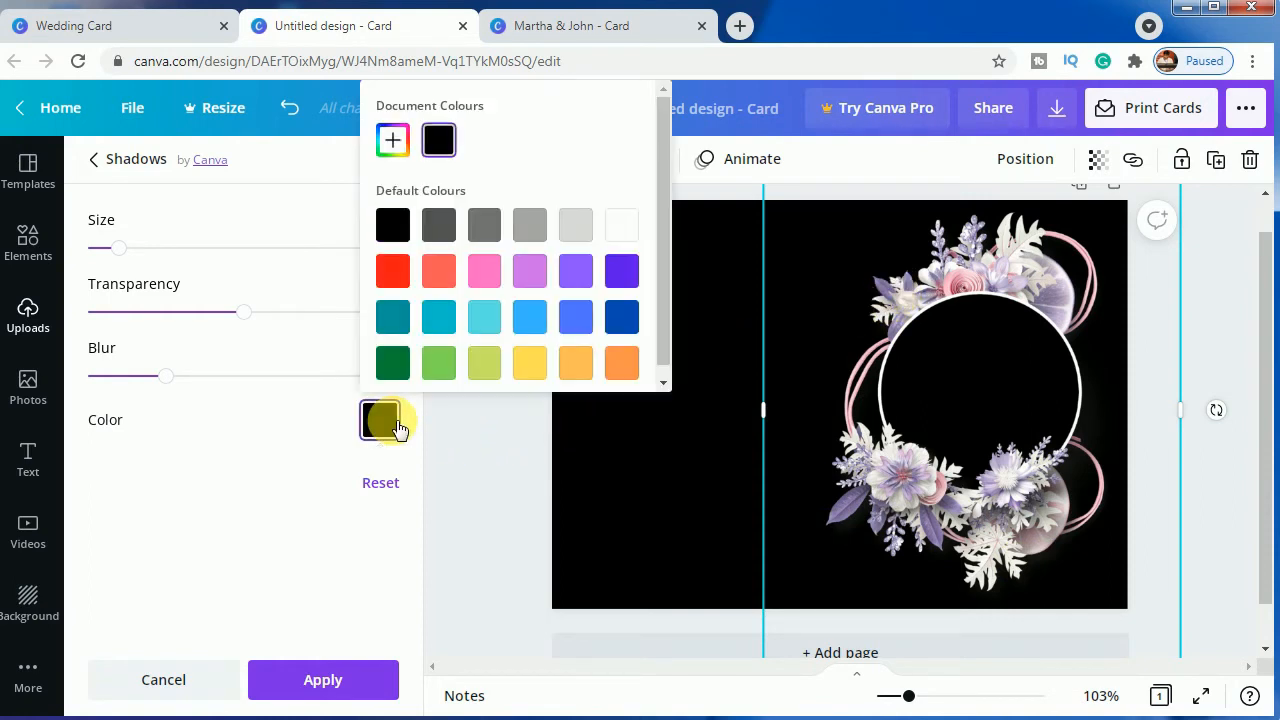
left_click(578, 280)
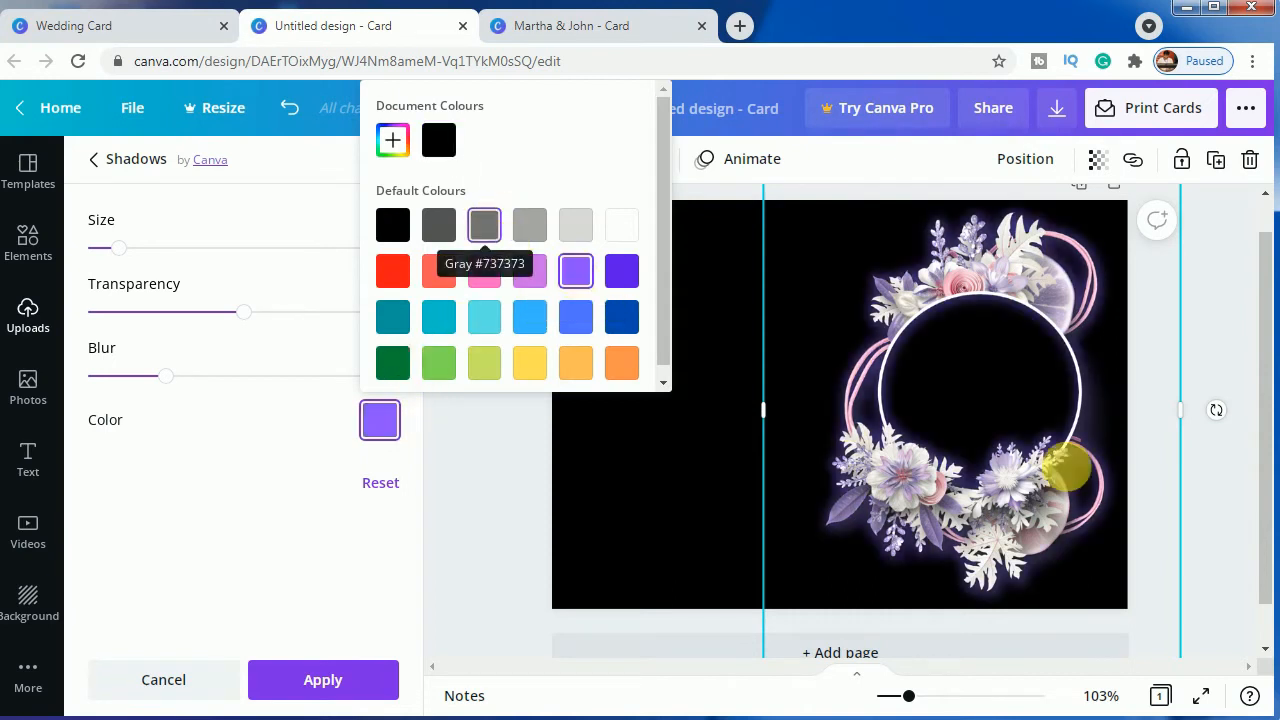
left_click(275, 491)
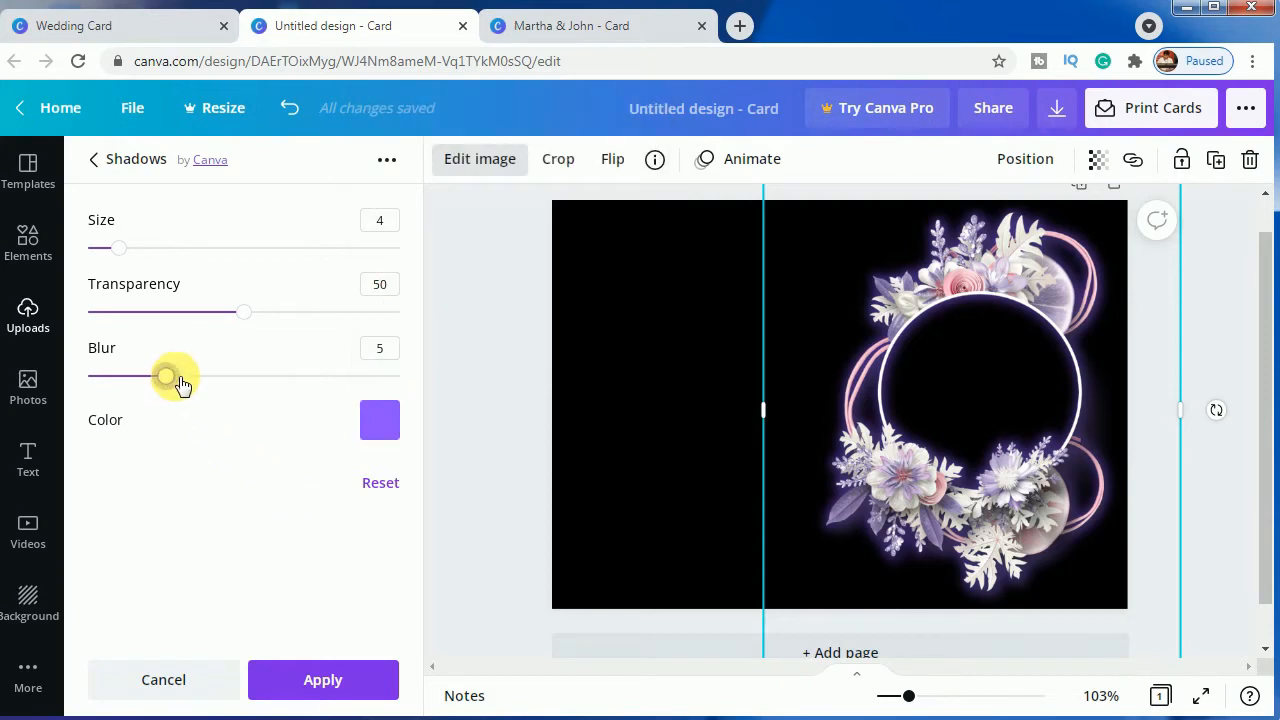
- Set the frame's glow to size 2, transparency 68 and blur 13
left_click_drag(177, 381, 290, 381)
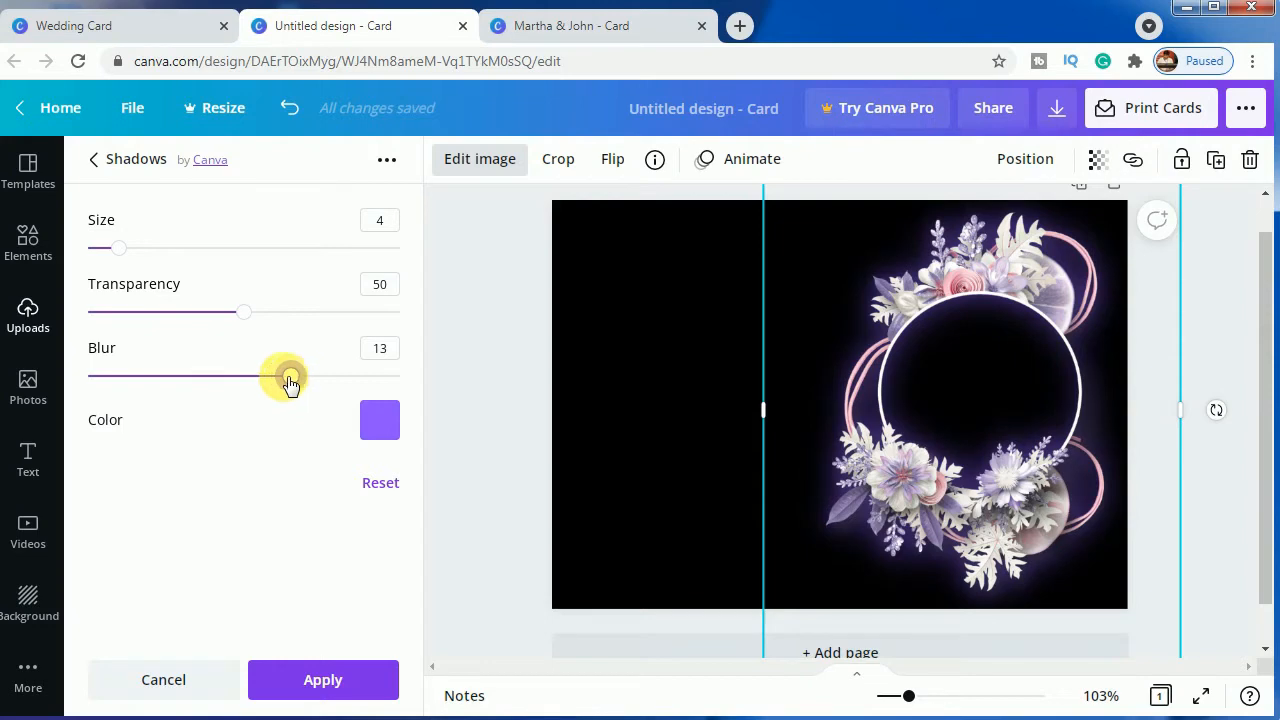
mouse_move(119, 248)
left_mouse_down()
mouse_move(151, 255)
mouse_move(126, 251)
left_mouse_up()
left_click_drag(249, 323, 305, 323)
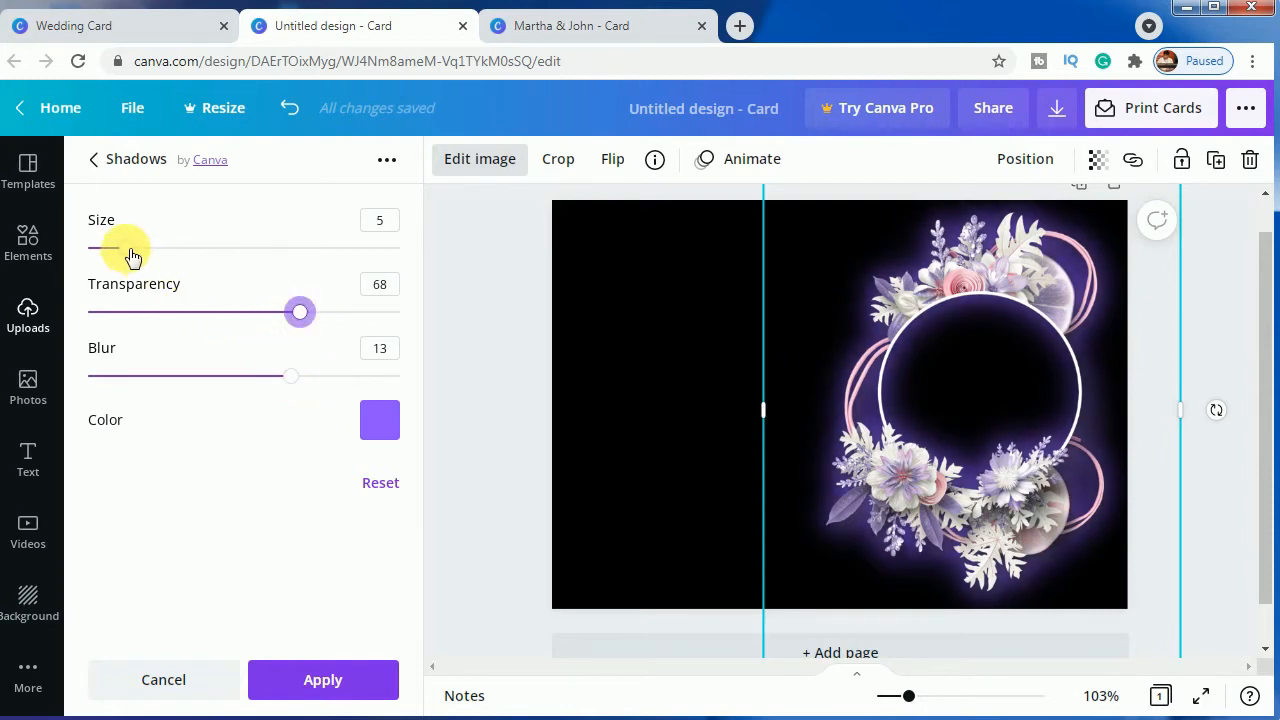
left_click_drag(133, 257, 111, 255)
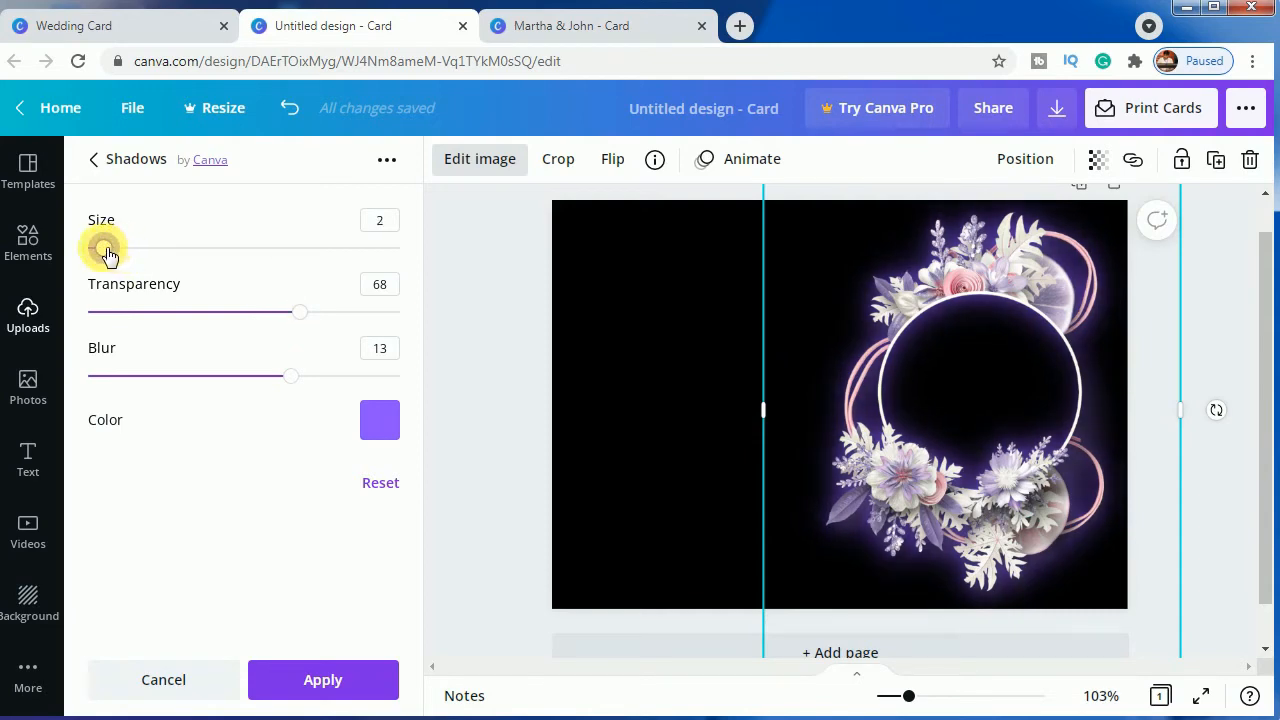
left_click_drag(109, 256, 109, 257)
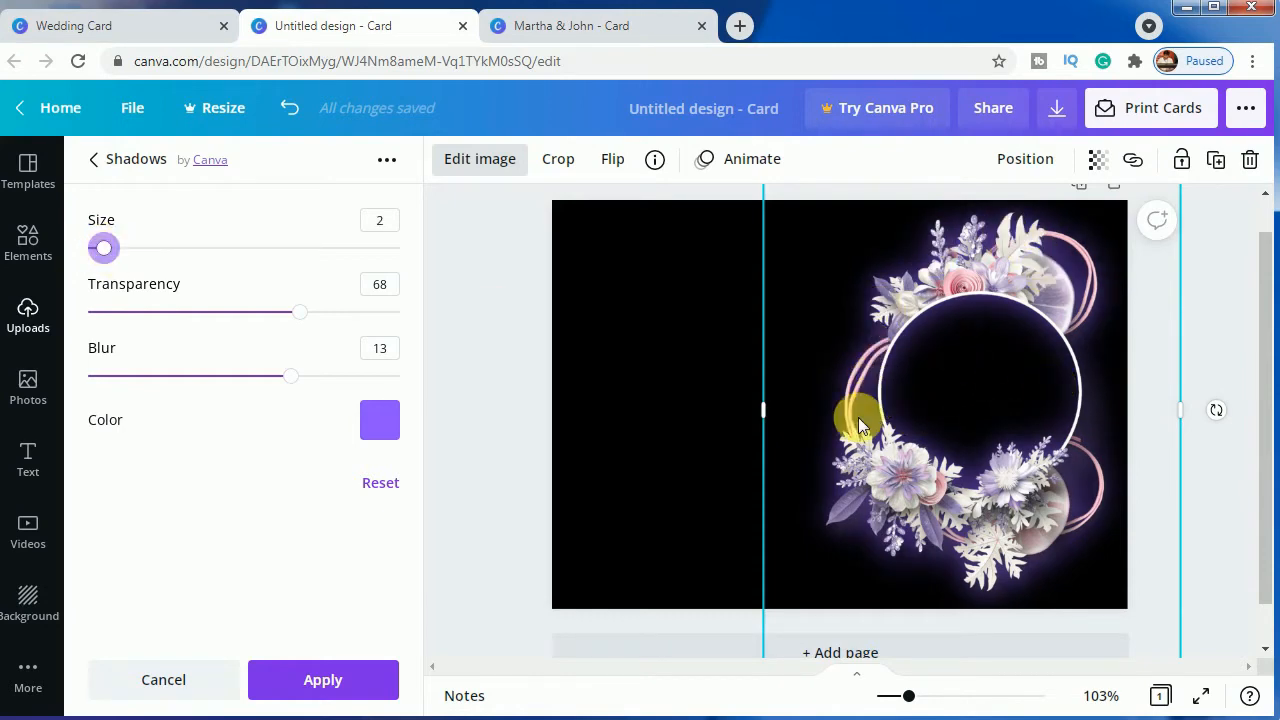
left_click(476, 407)
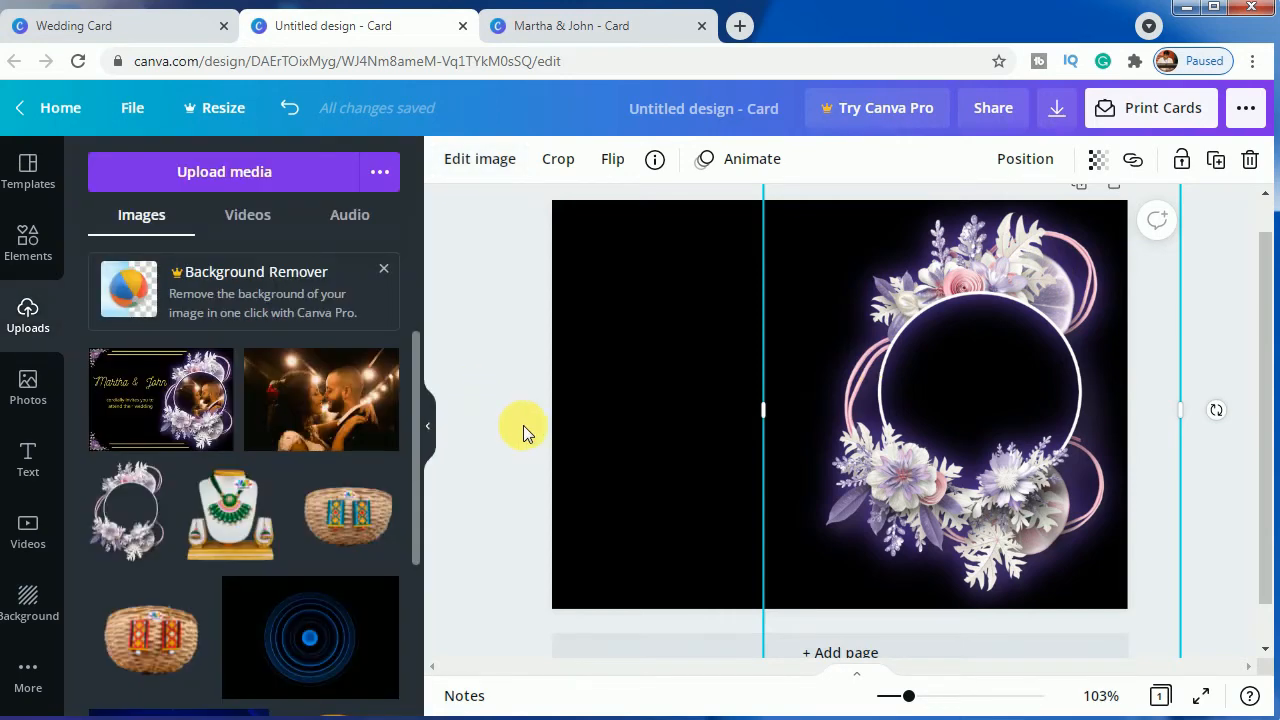
left_click(522, 425)
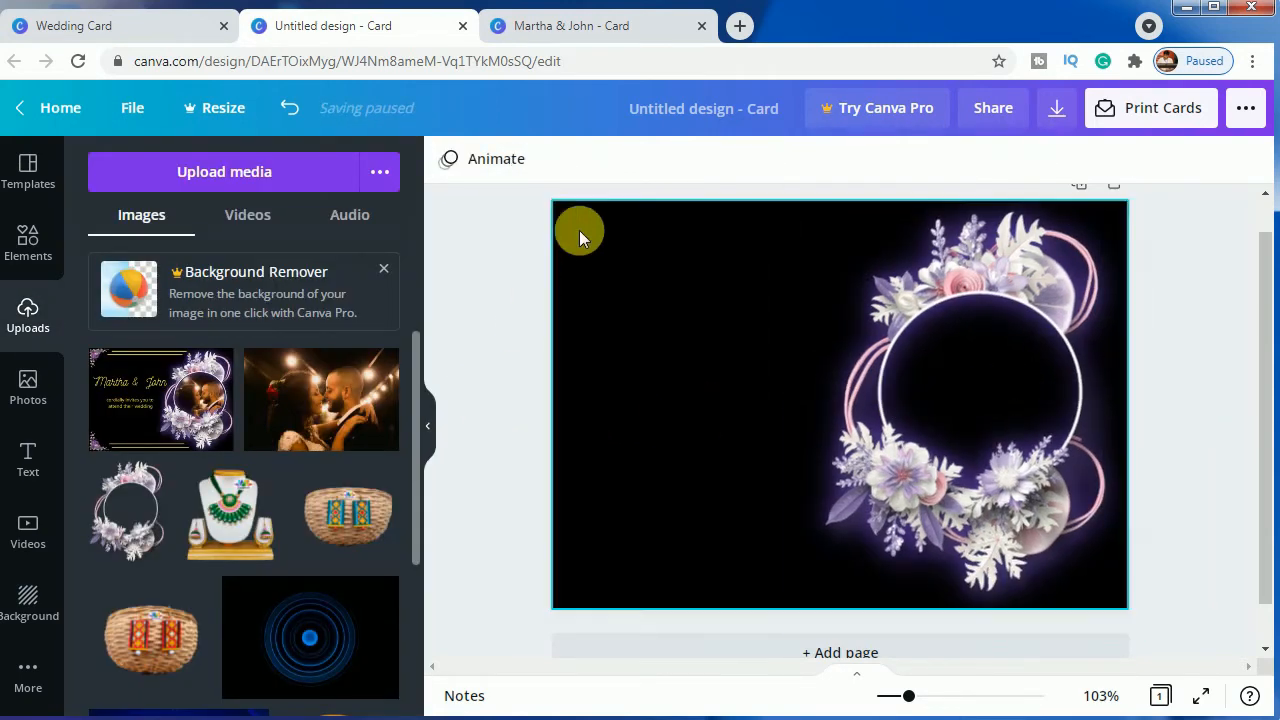
- Insert the recently used Rose Corner Border Illustration and shrink it to a small corner ornament
left_click(28, 242)
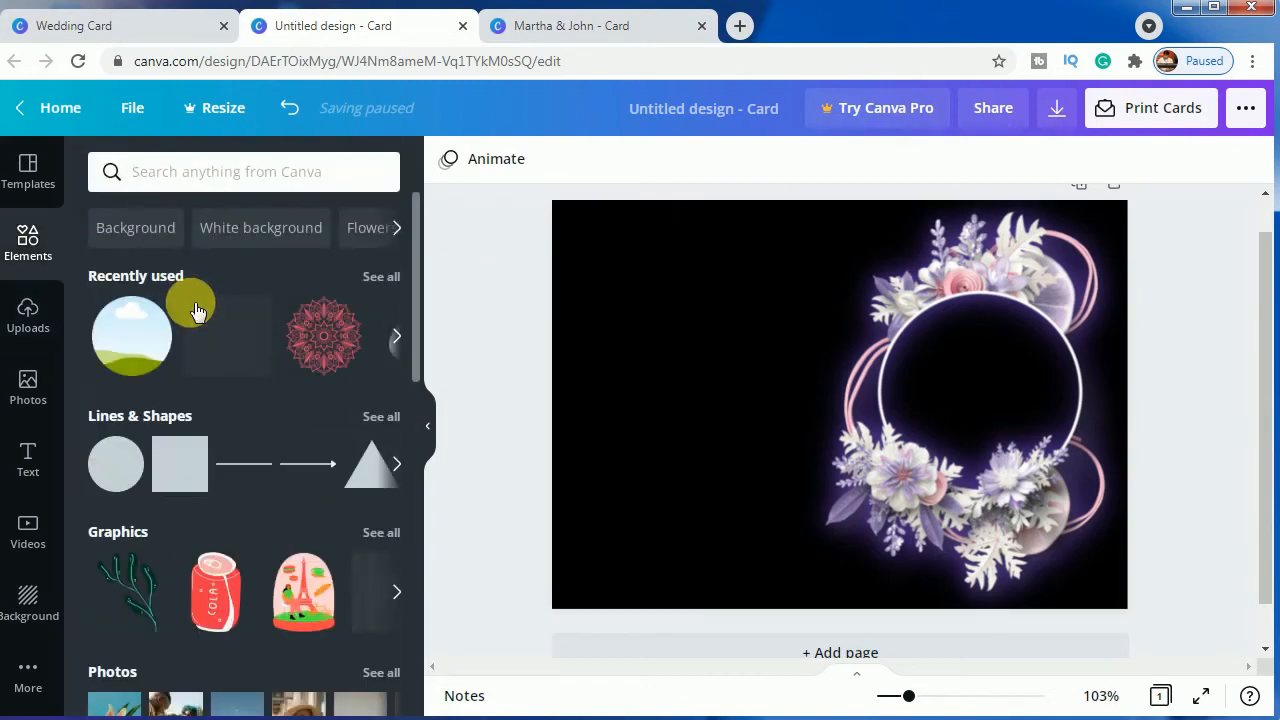
left_click(258, 318)
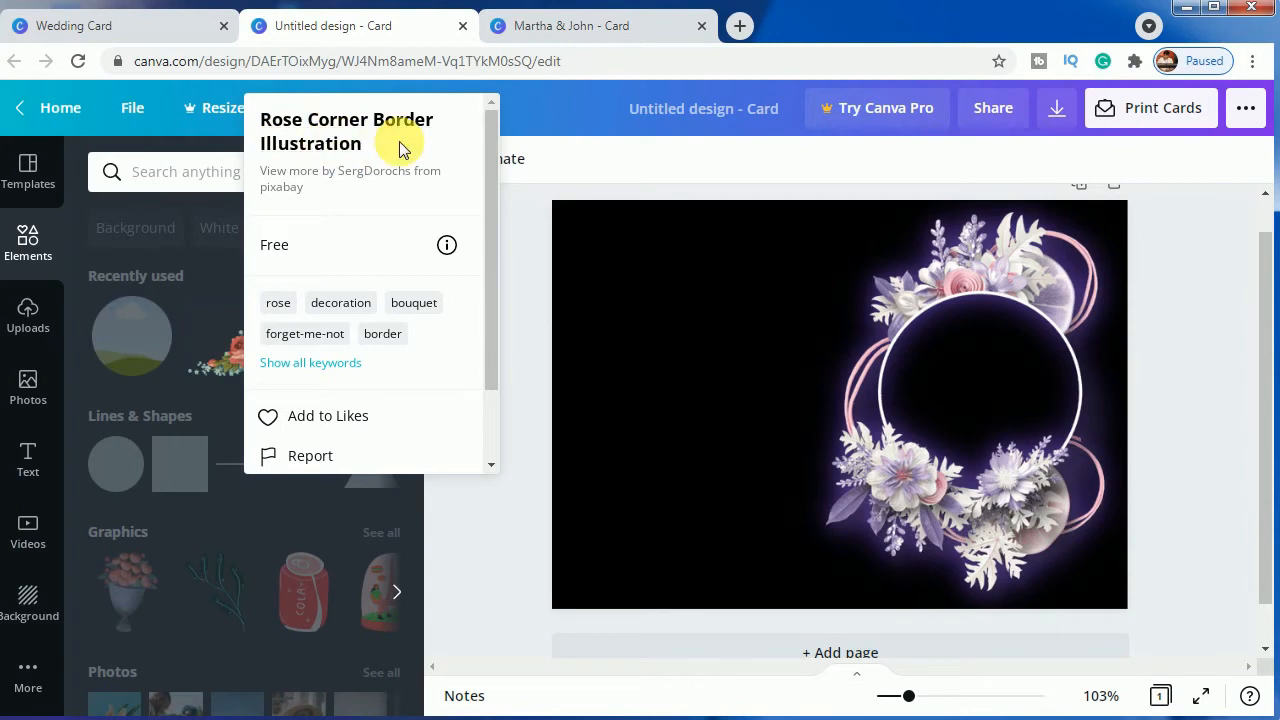
left_click(216, 298)
left_click(235, 308)
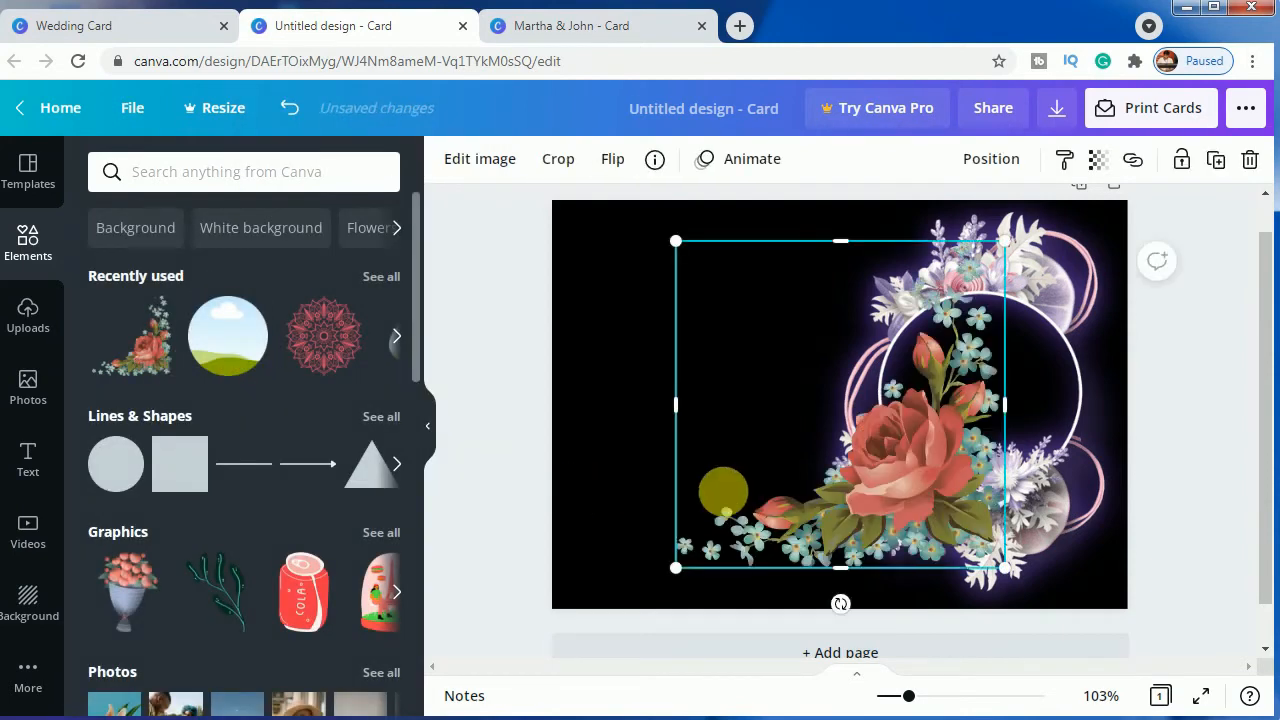
left_click_drag(1004, 567, 706, 300)
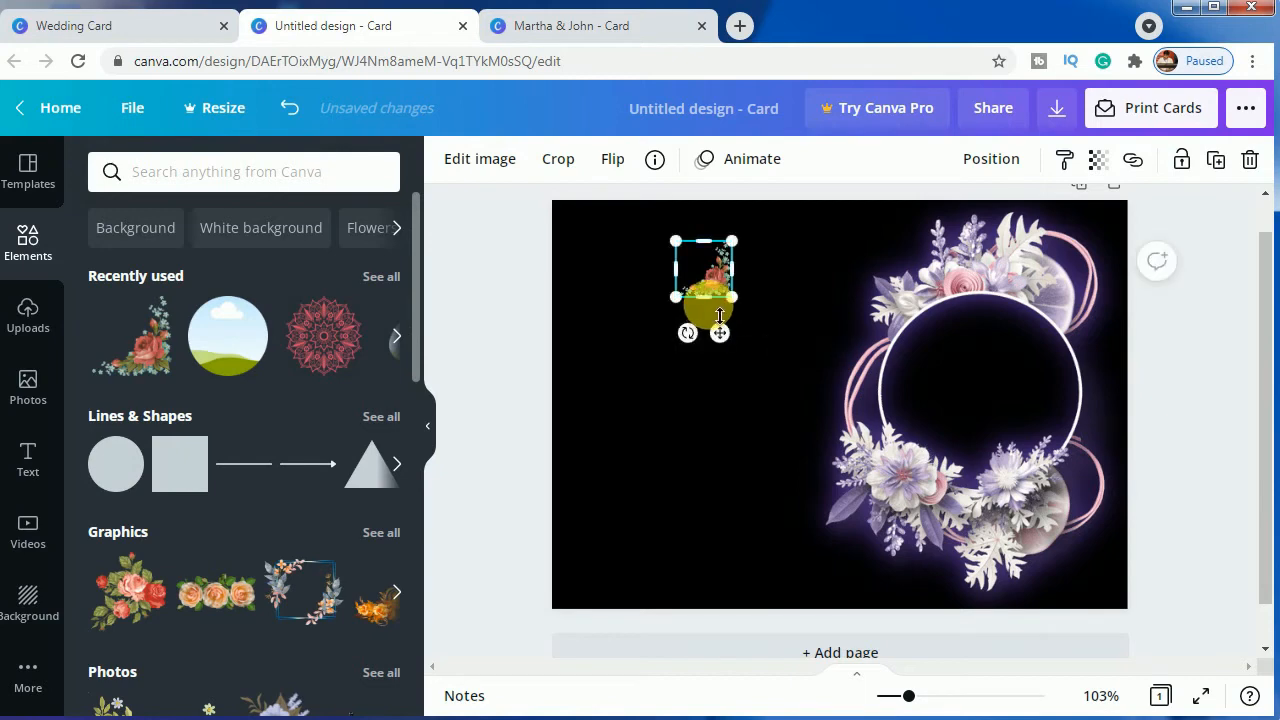
- Flip the rose ornament horizontally and move it into the card's bottom-left corner
left_click(611, 162)
left_click(660, 222)
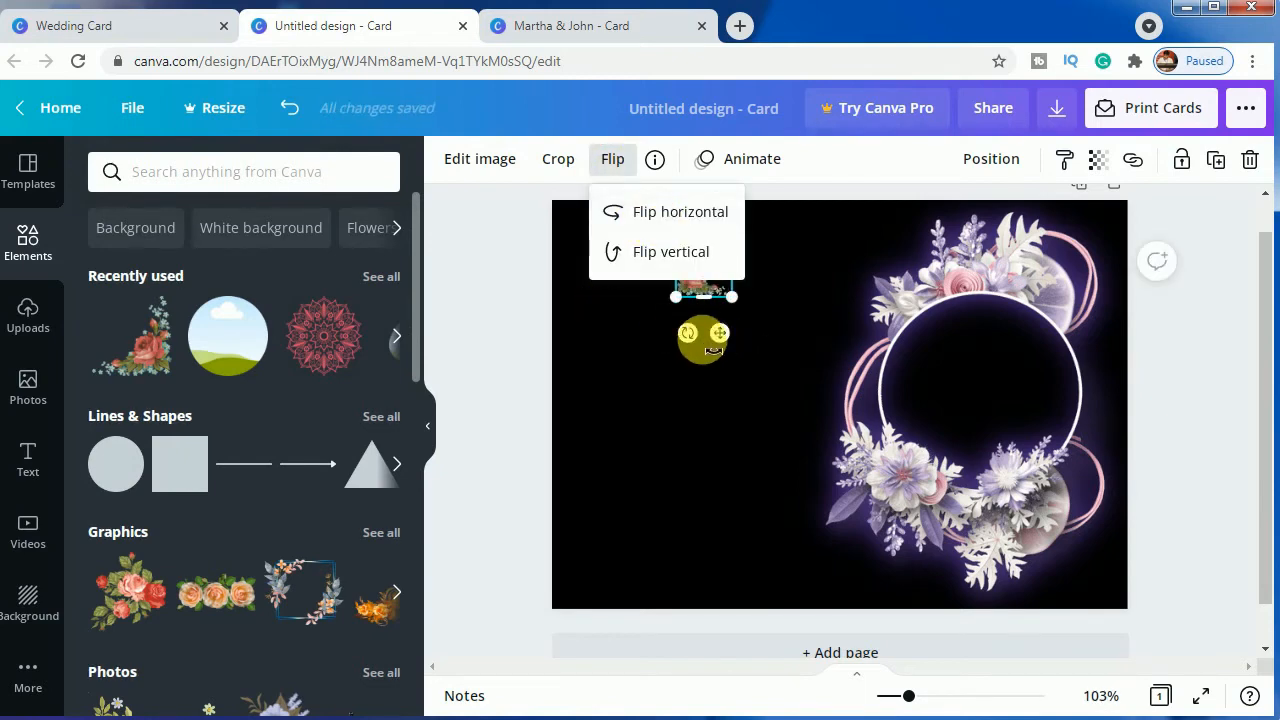
left_click(715, 385)
left_click_drag(720, 333, 603, 649)
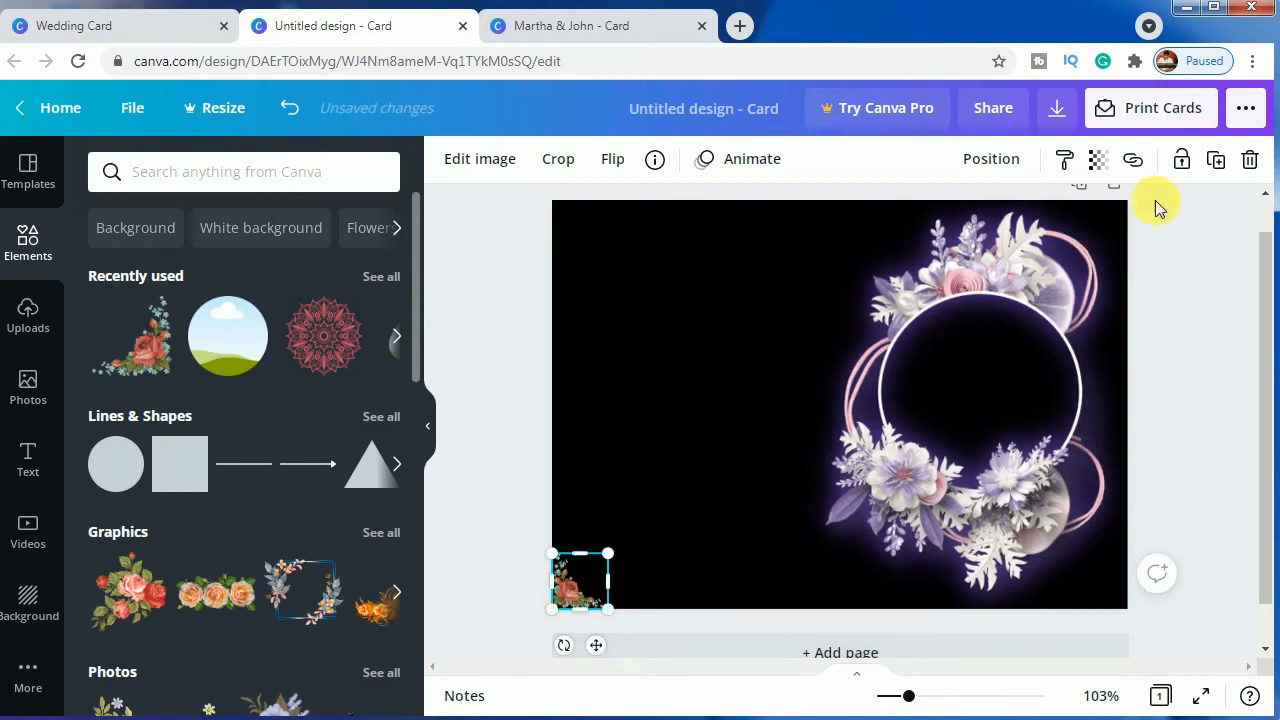
left_click(1218, 168)
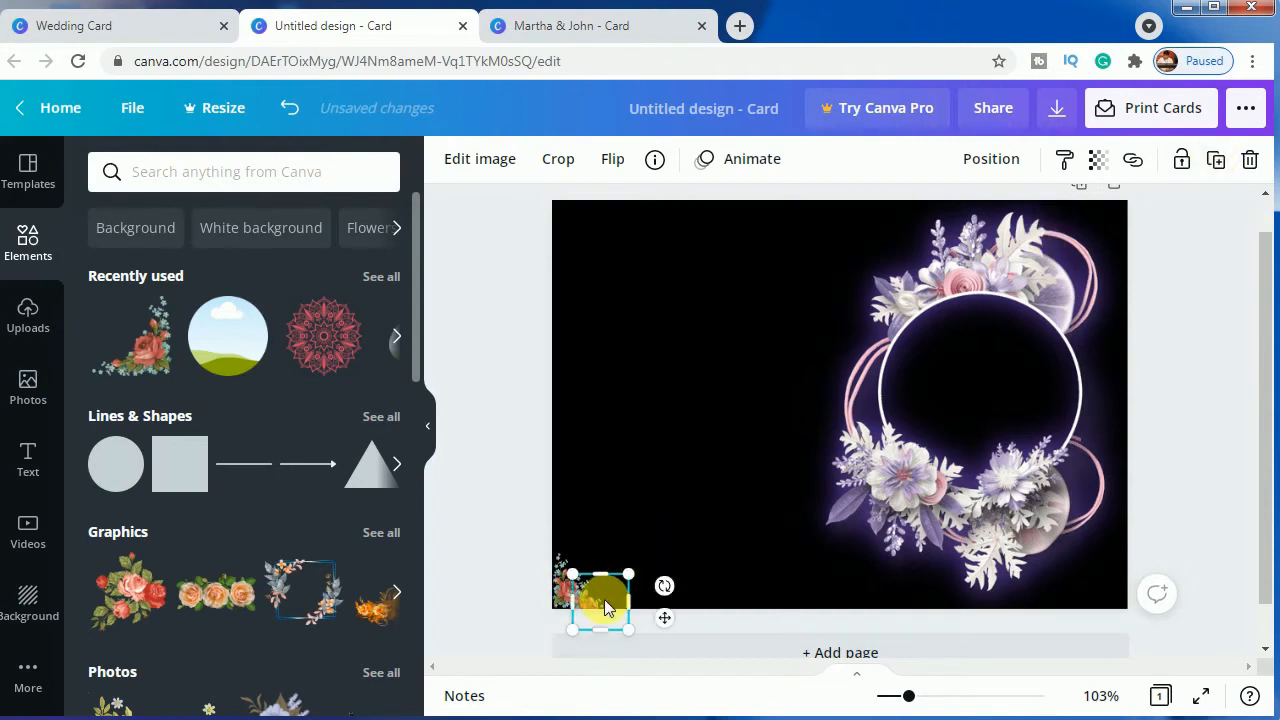
left_click_drag(603, 600, 599, 243)
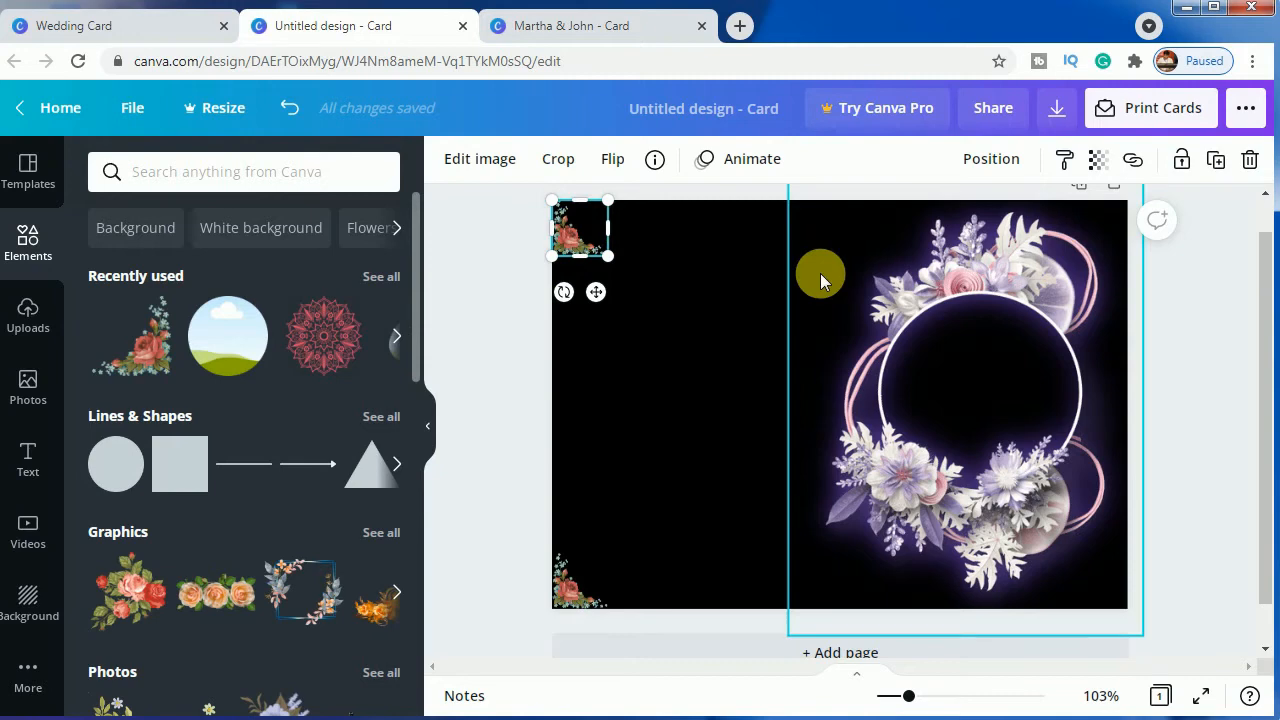
left_click(1249, 162)
- Choose the Amethyst ColorMix effect for the rose ornament in the card's bottom-left corner
left_click(568, 578)
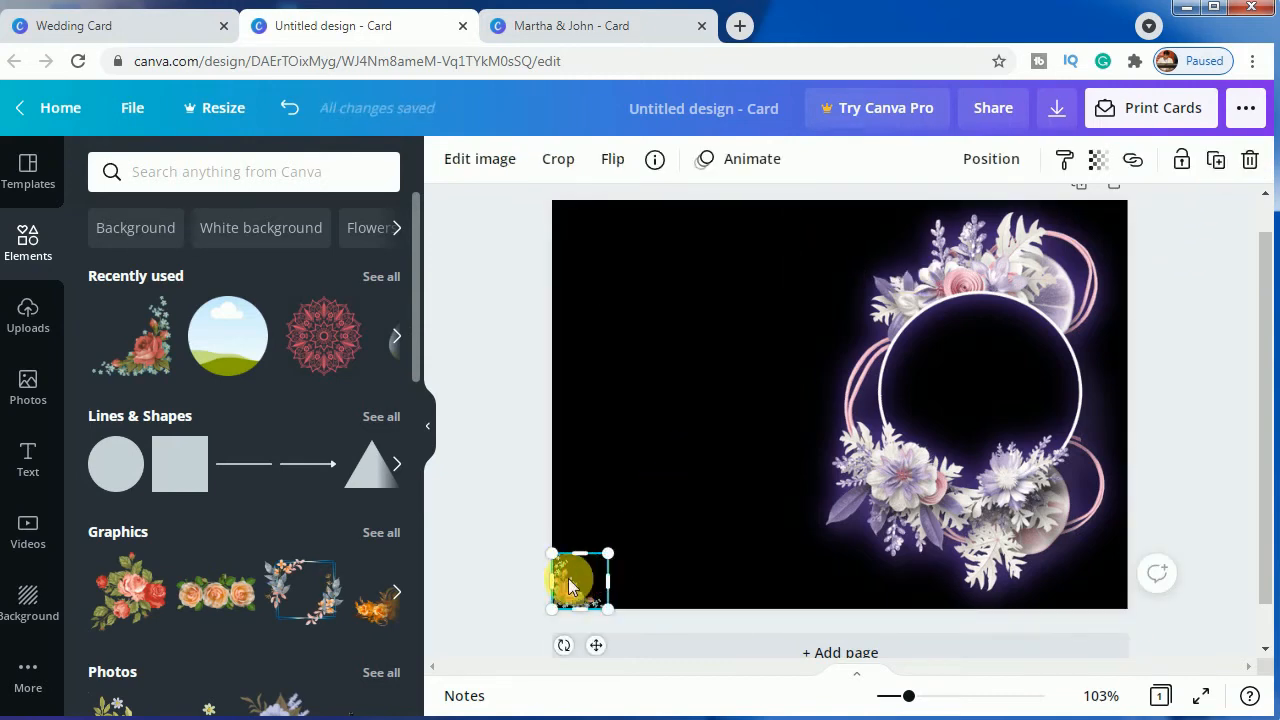
left_click(492, 168)
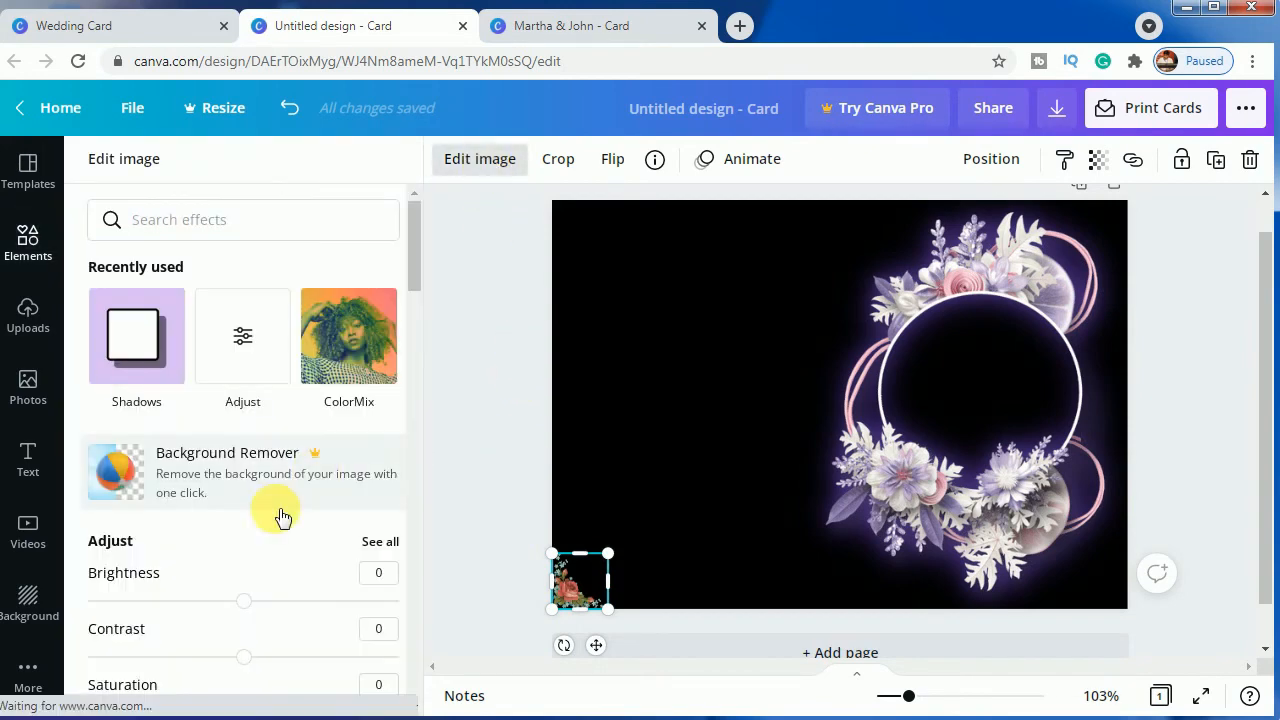
scroll(245, 503, "down", 5)
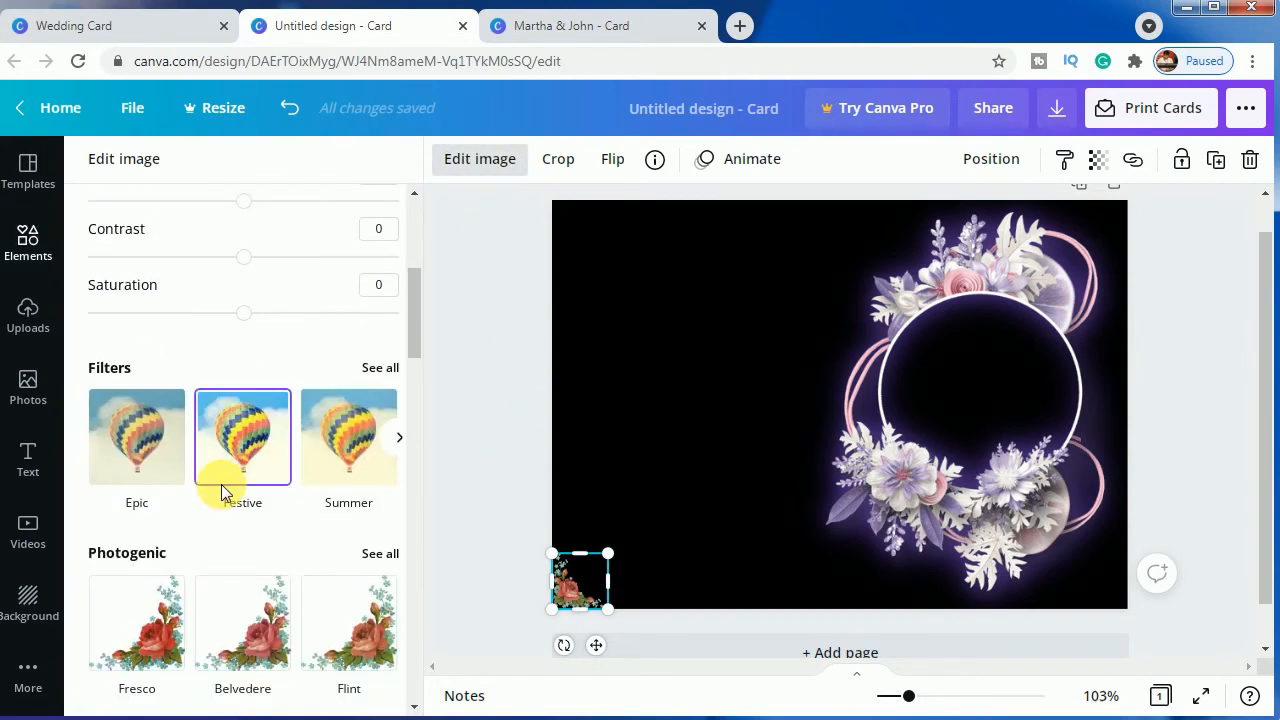
scroll(227, 486, "down", 2)
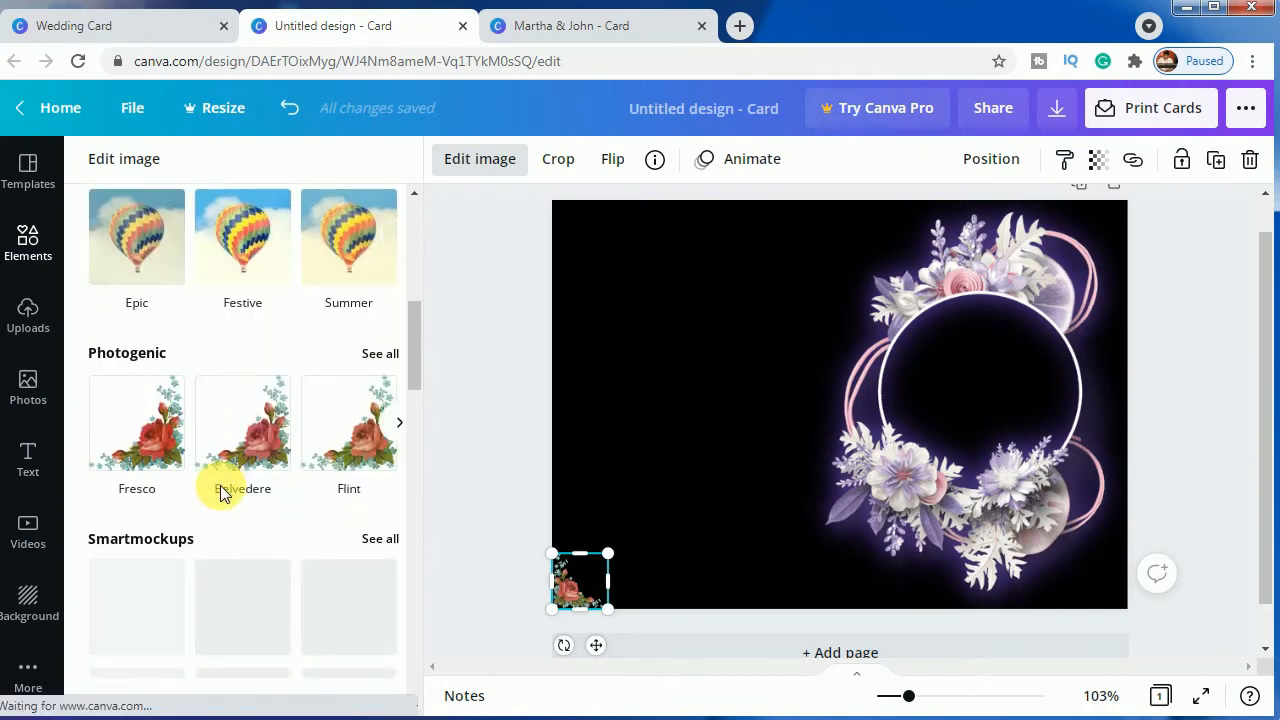
scroll(220, 494, "down", 2)
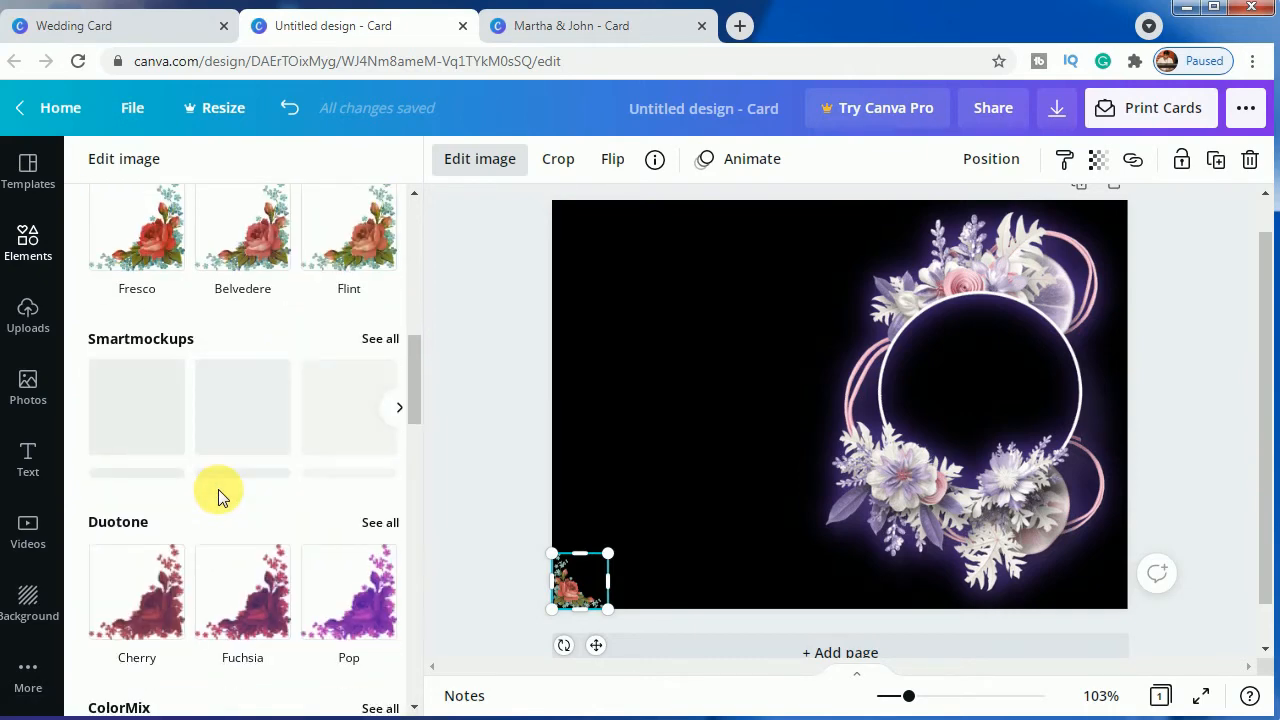
scroll(218, 490, "down", 1)
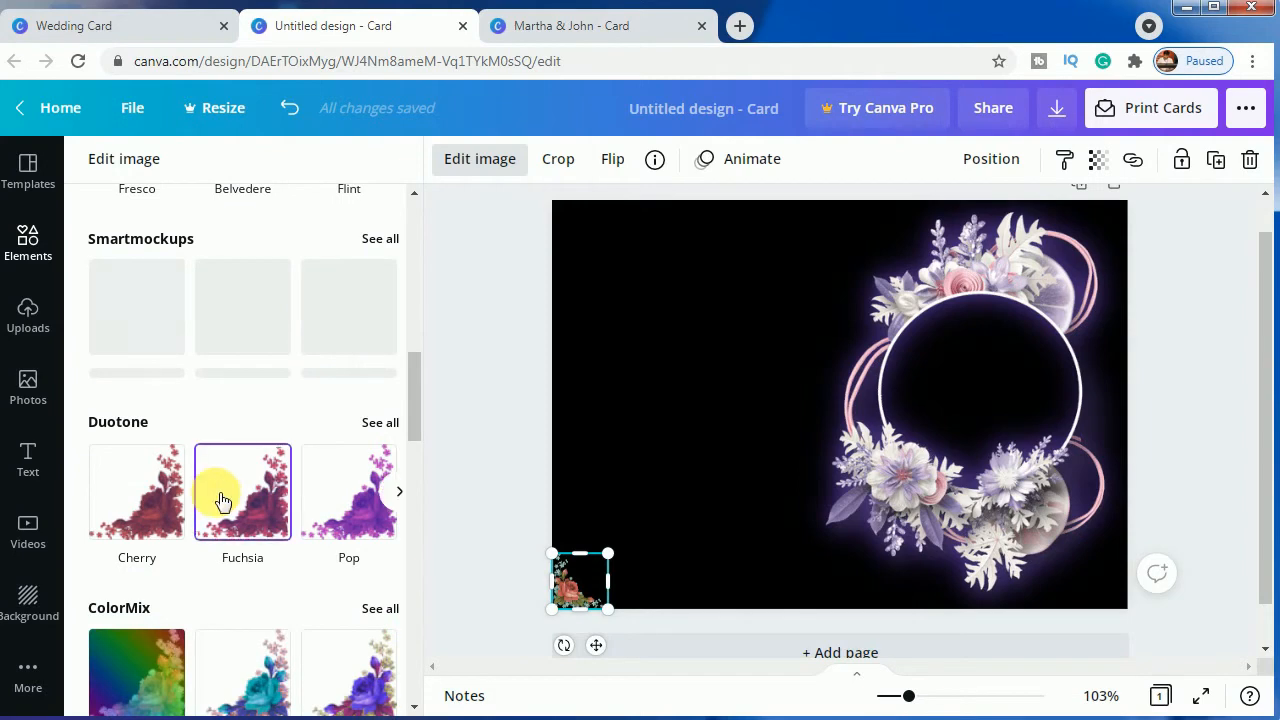
scroll(218, 498, "down", 1)
scroll(204, 492, "down", 1)
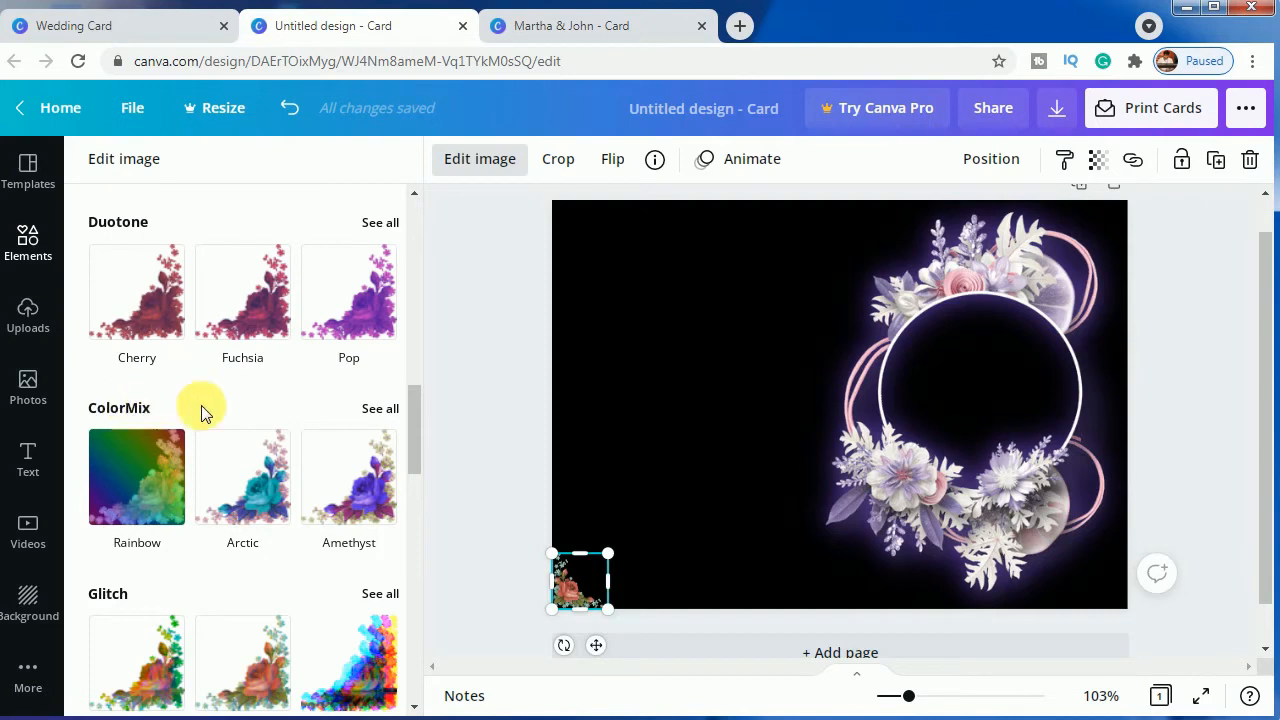
left_click(393, 411)
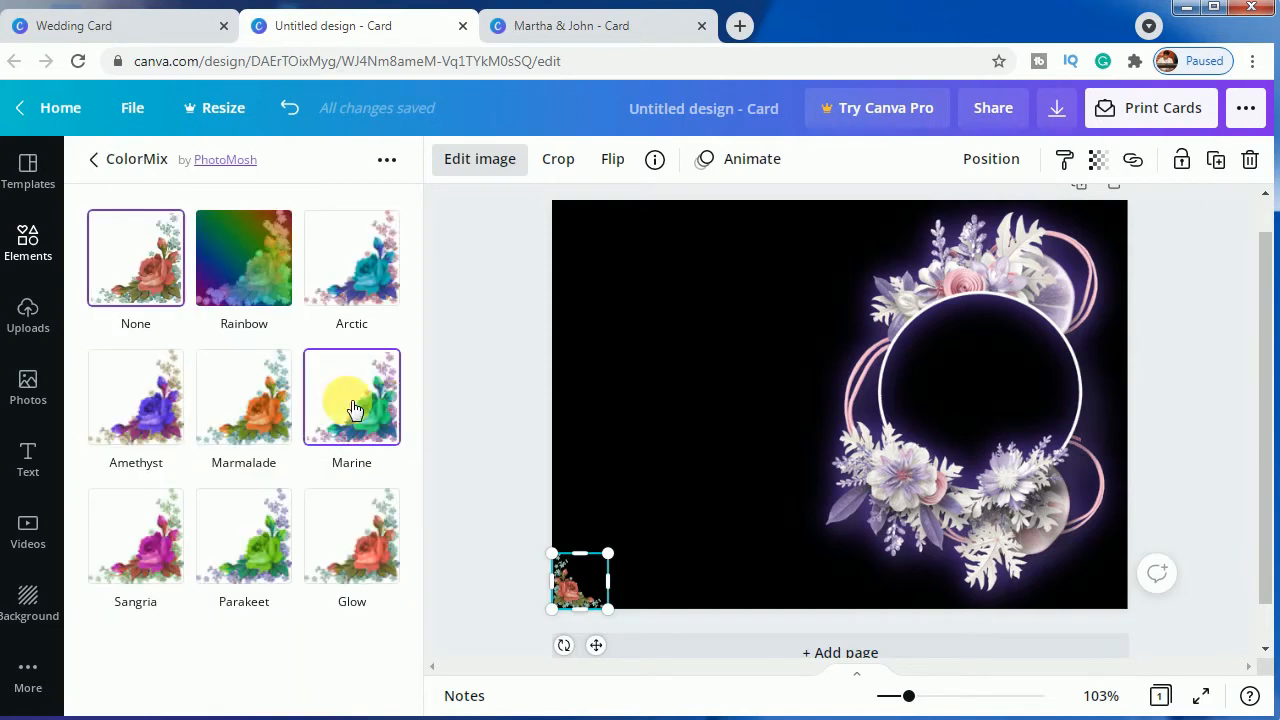
left_click(172, 420)
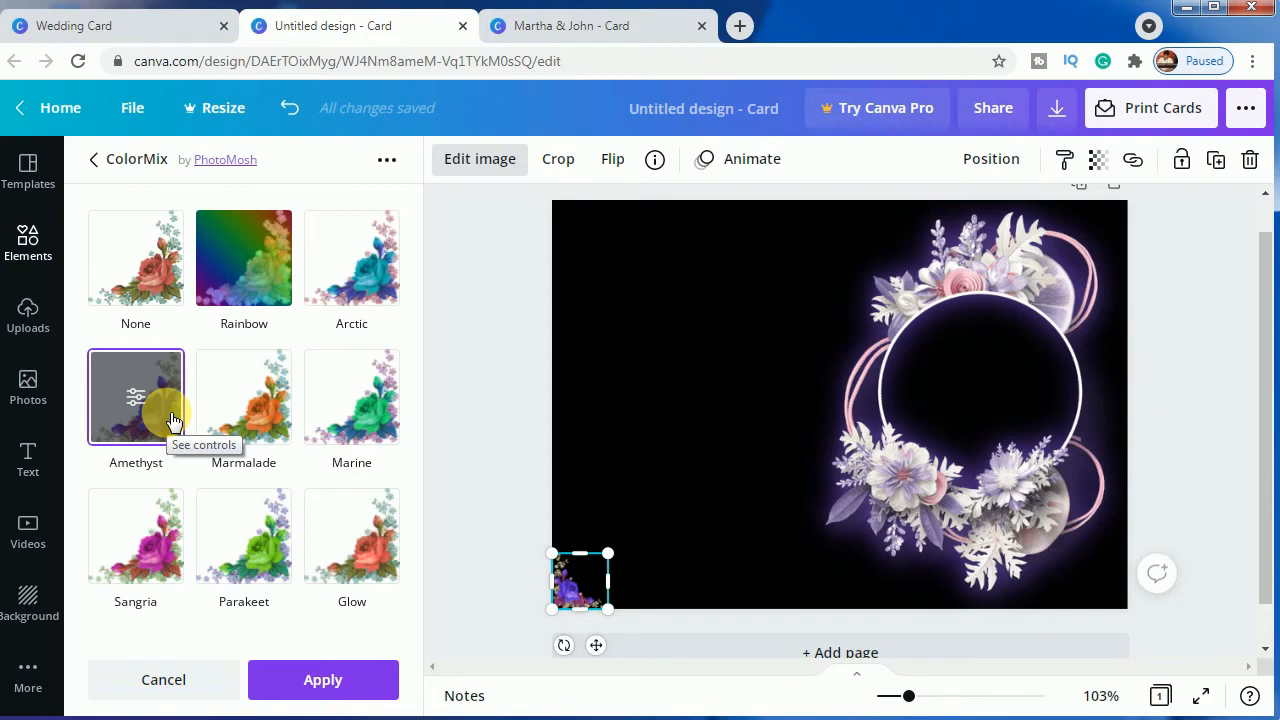
- Lower the Amethyst effect's saturation to -0.4 and apply it to the rose ornament
left_click(172, 418)
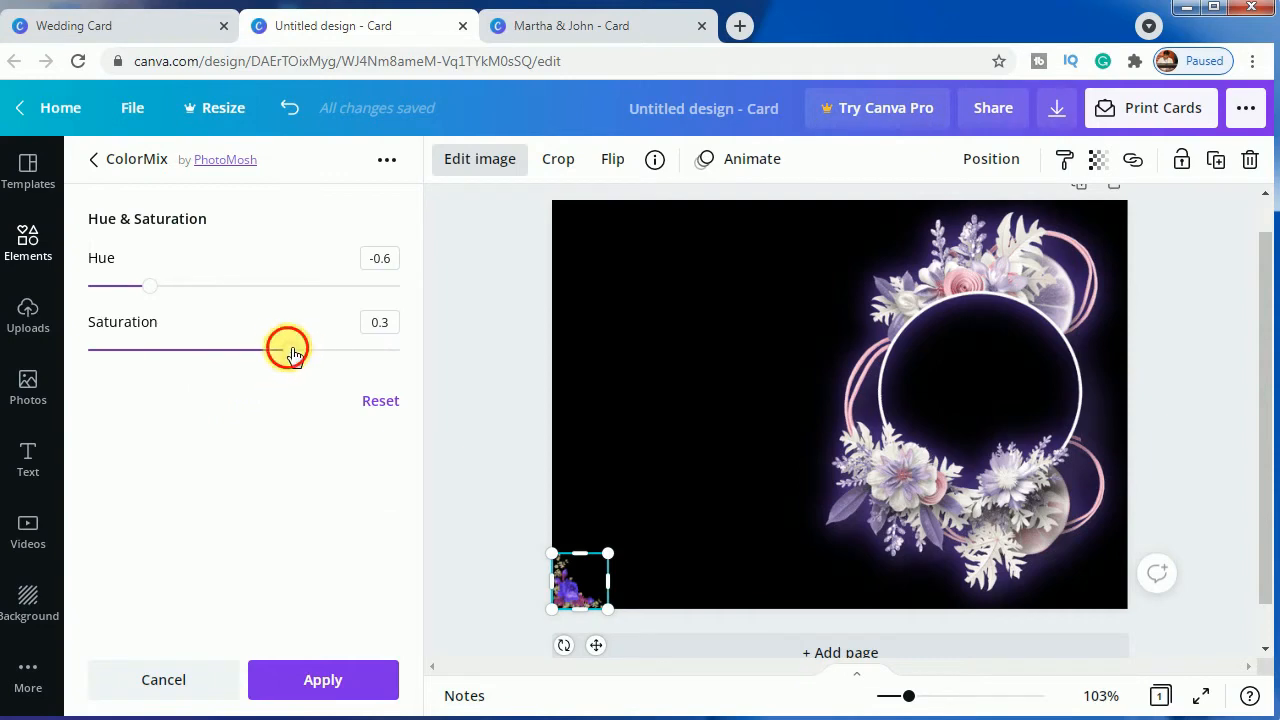
left_click_drag(293, 353, 193, 355)
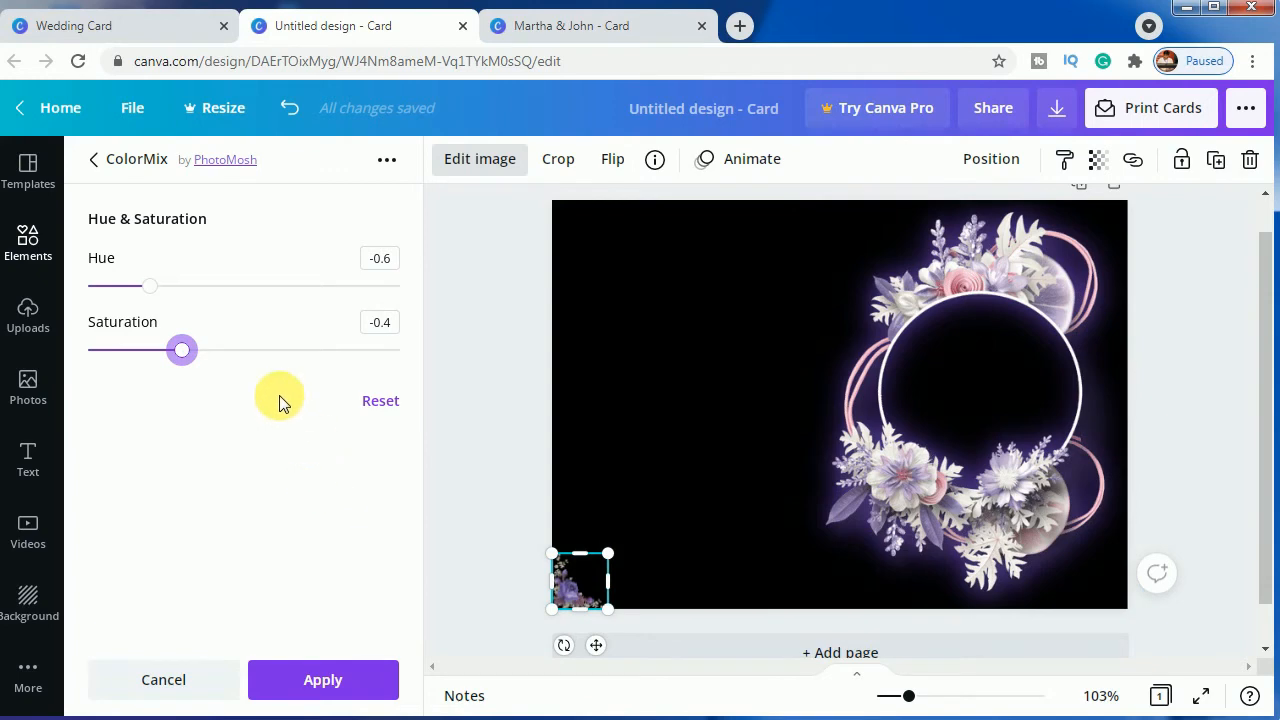
left_click(349, 682)
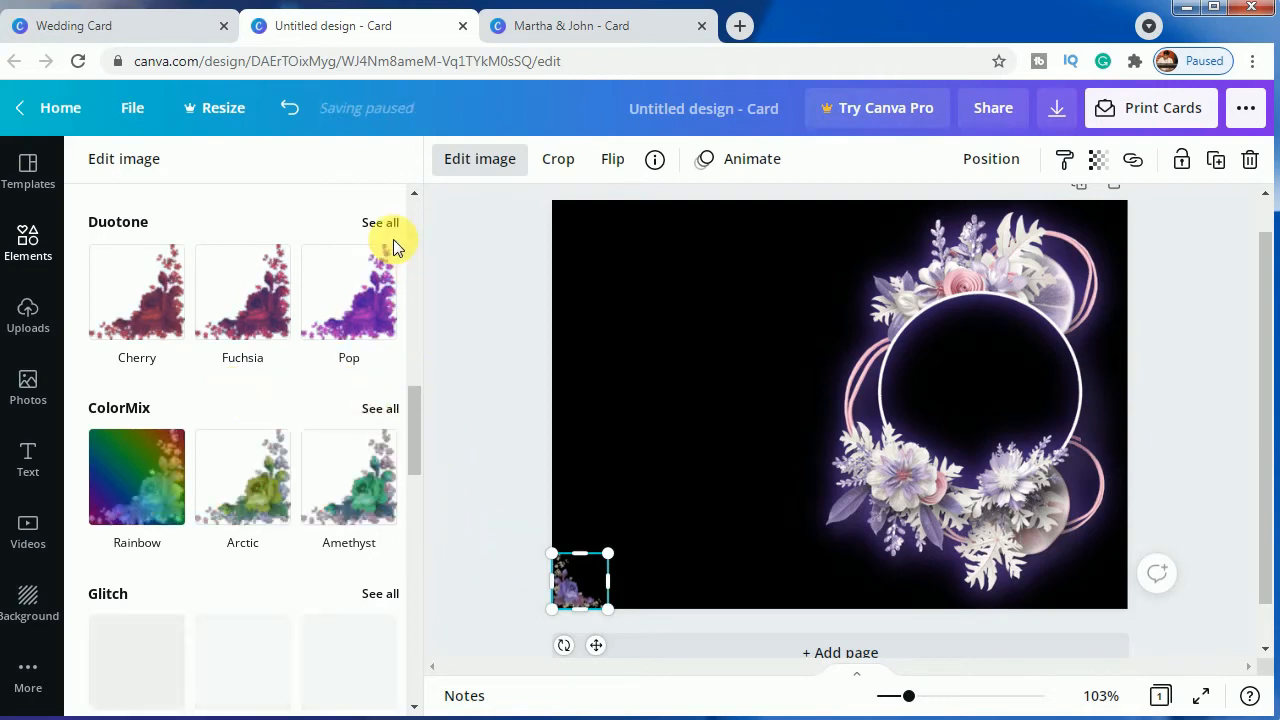
left_click(361, 297)
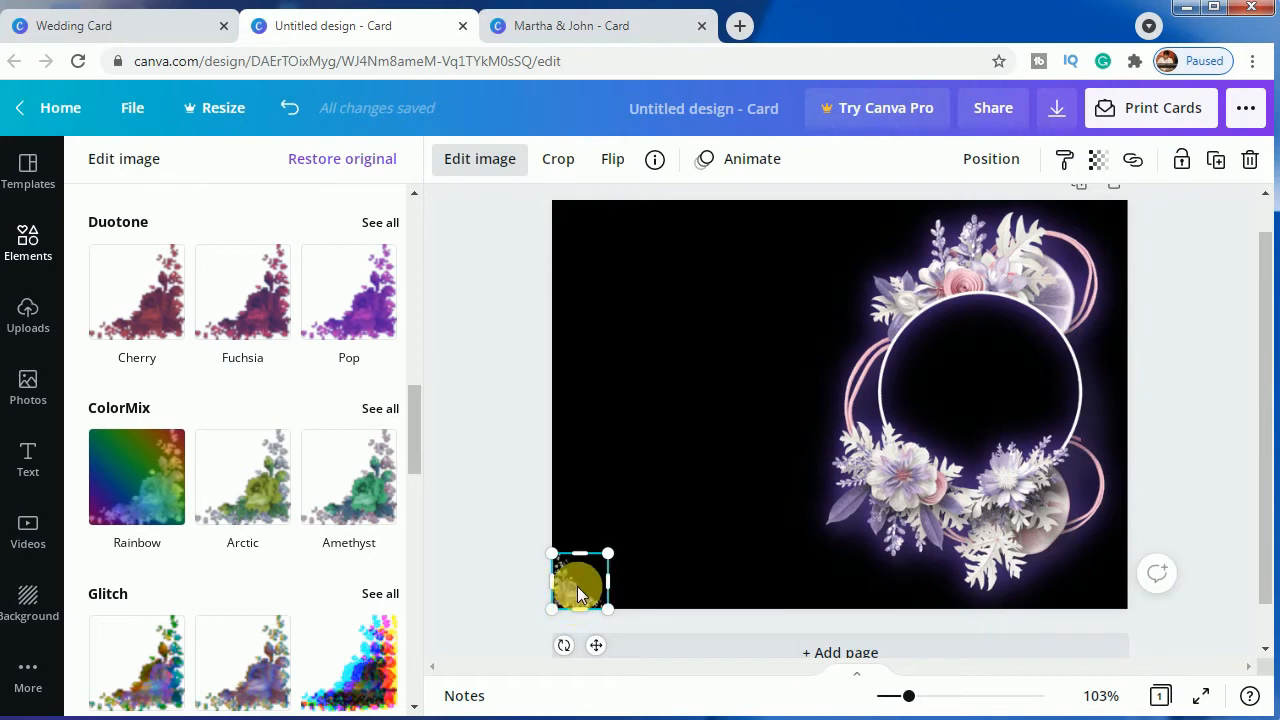
- Duplicate the purple rose ornament, move the copy into the card's top-left corner and rotate it to 90°
left_click(1218, 164)
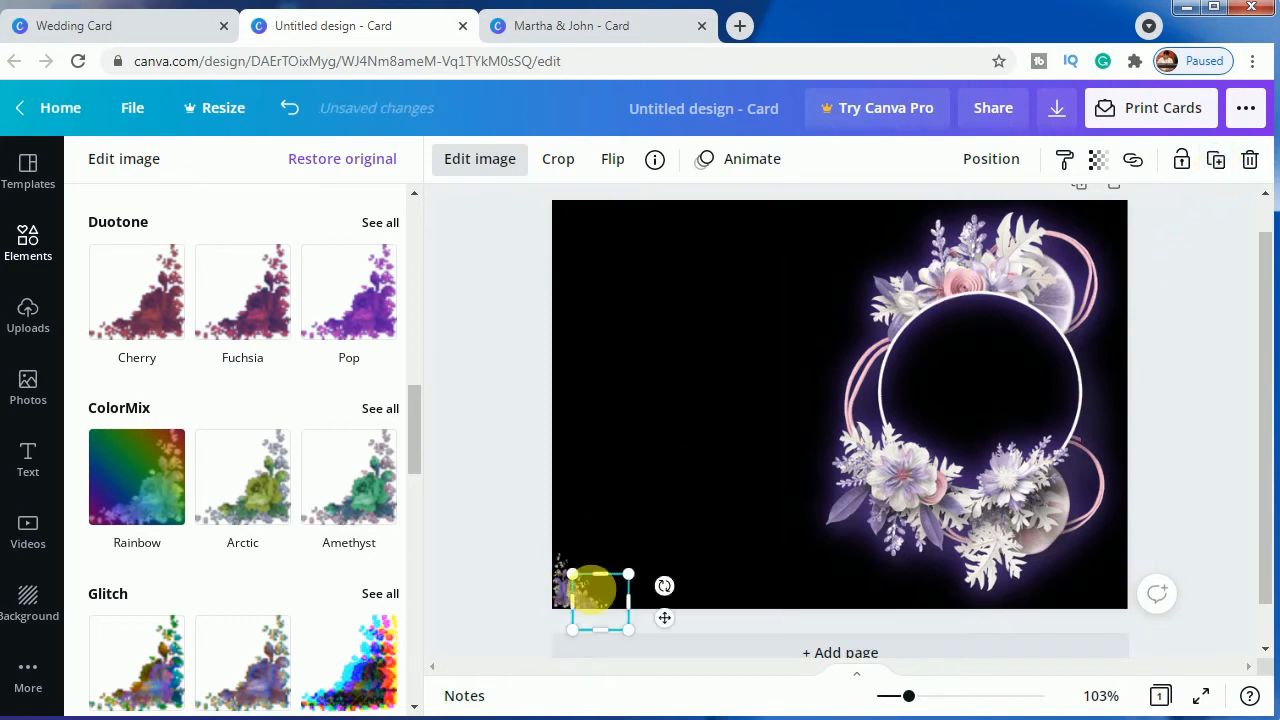
left_click_drag(600, 605, 592, 242)
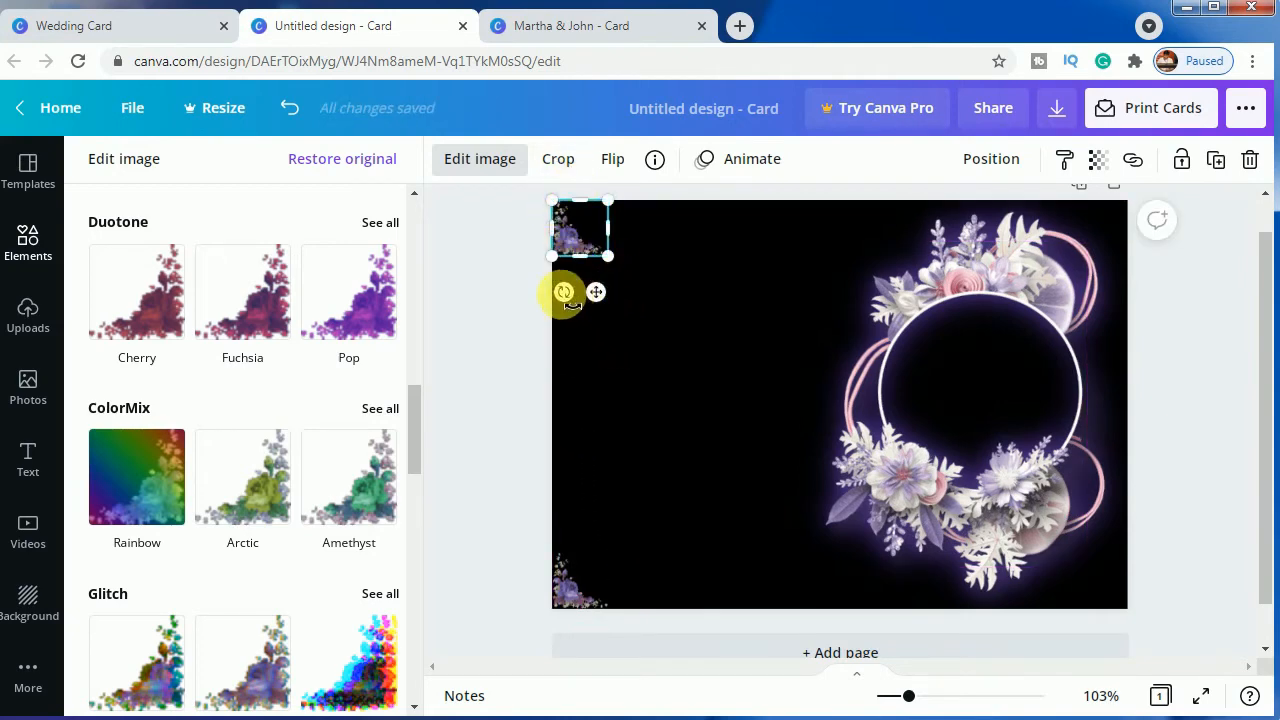
left_click_drag(564, 291, 496, 226)
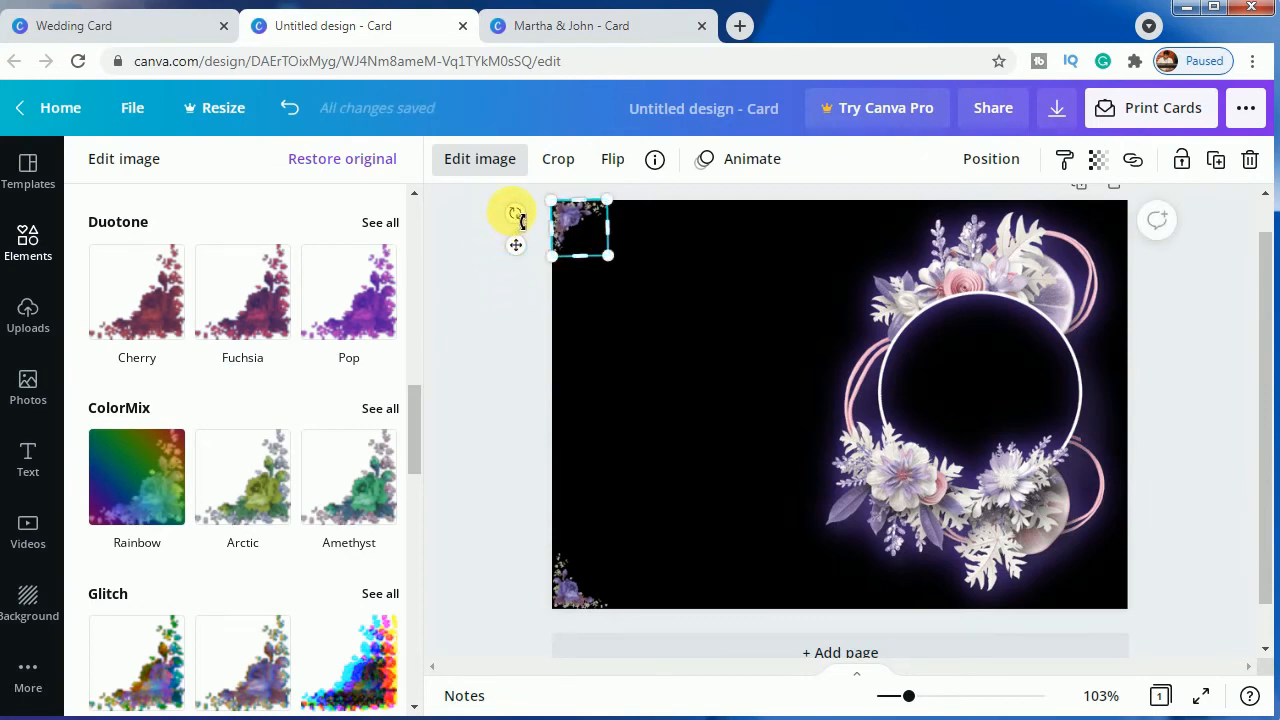
left_click_drag(516, 214, 521, 222)
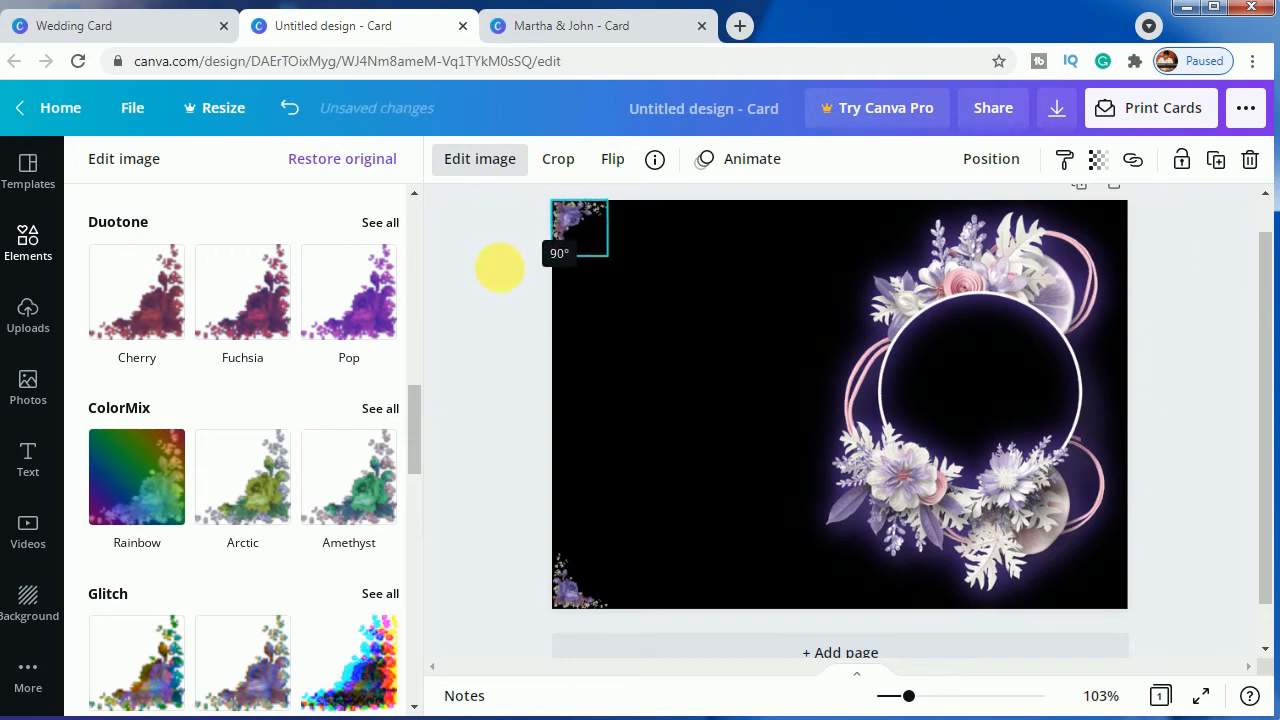
left_click_drag(499, 268, 499, 290)
left_click(491, 349)
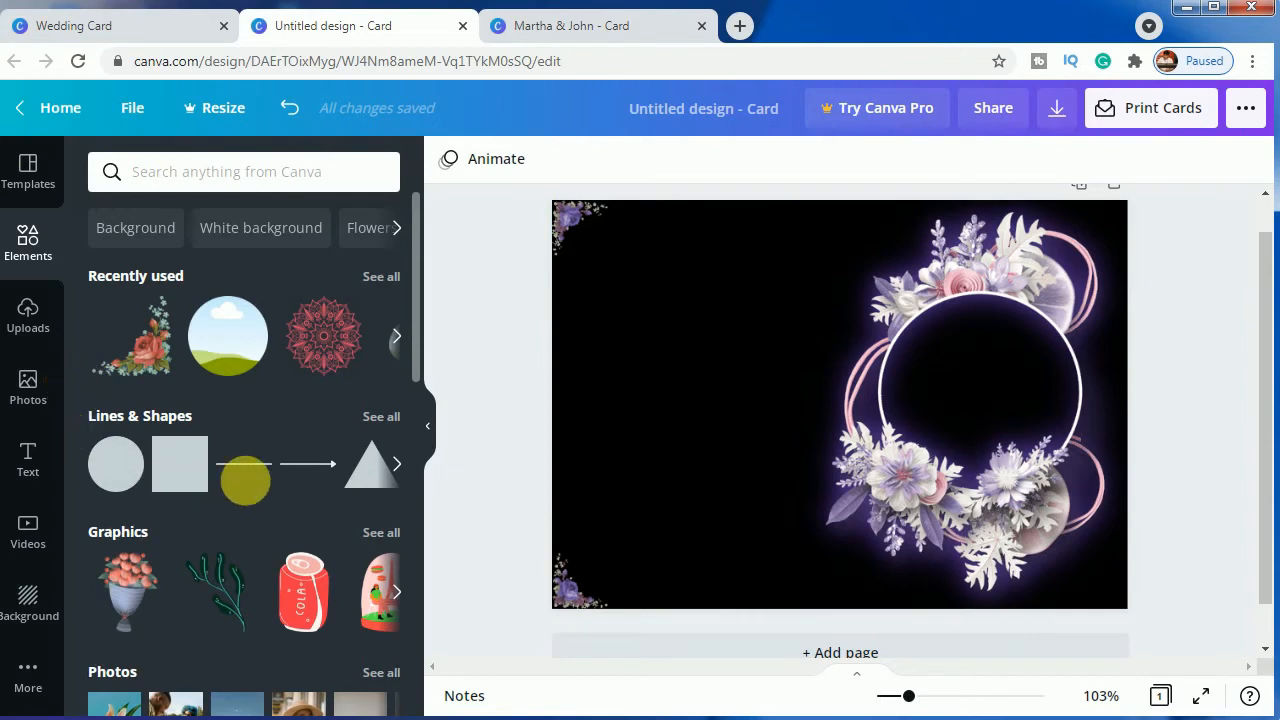
- Insert a plain line, shorten it and place it along the card's upper edge beside the corner ornament
left_click(248, 468)
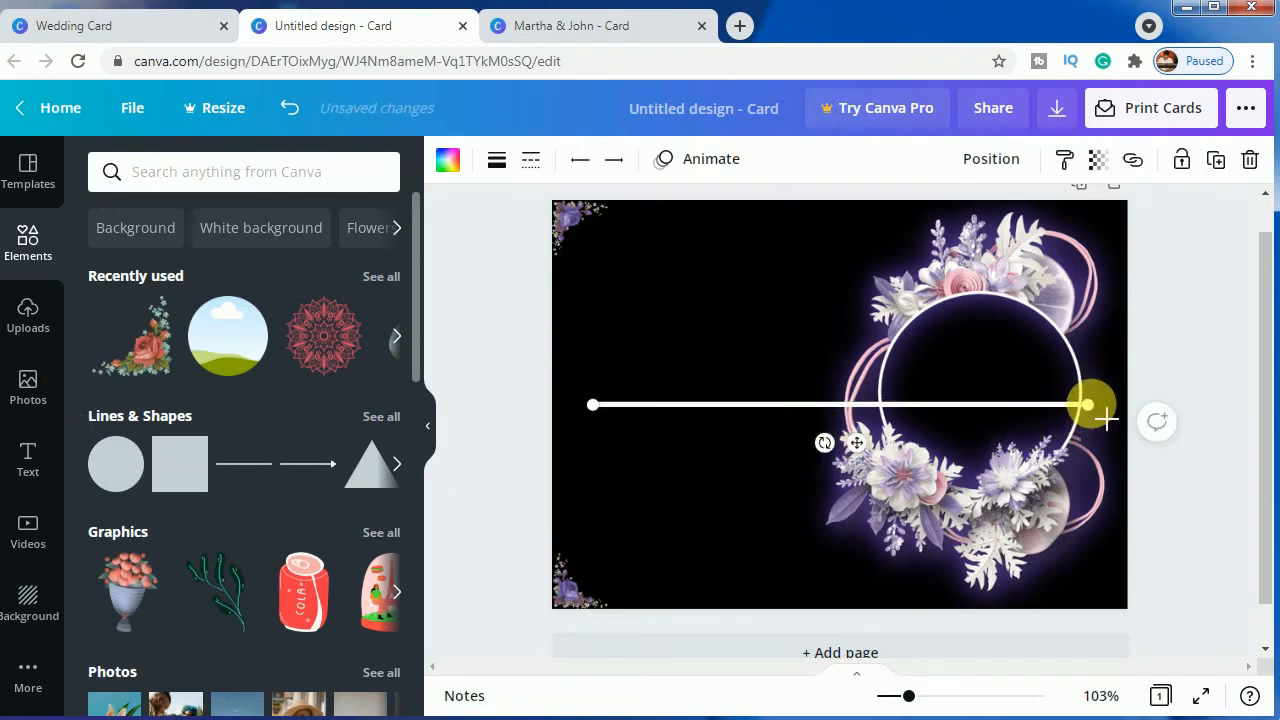
left_click_drag(1088, 406, 928, 420)
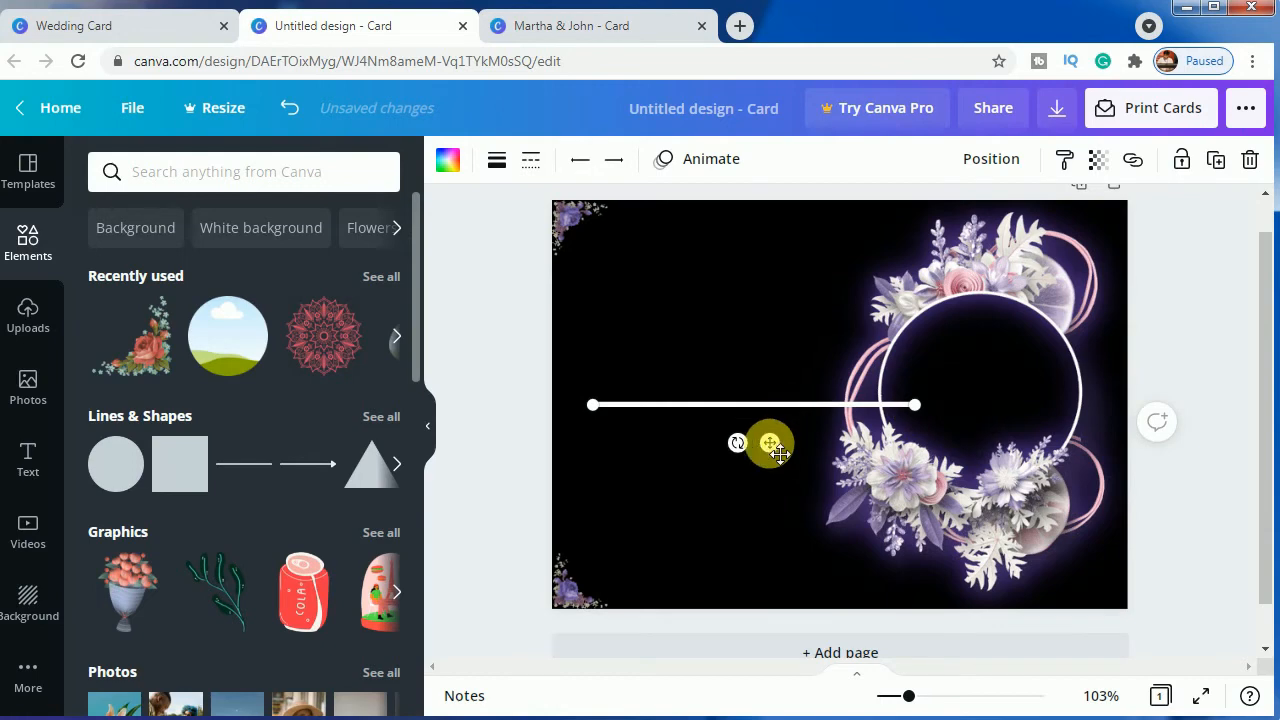
left_click_drag(769, 443, 790, 262)
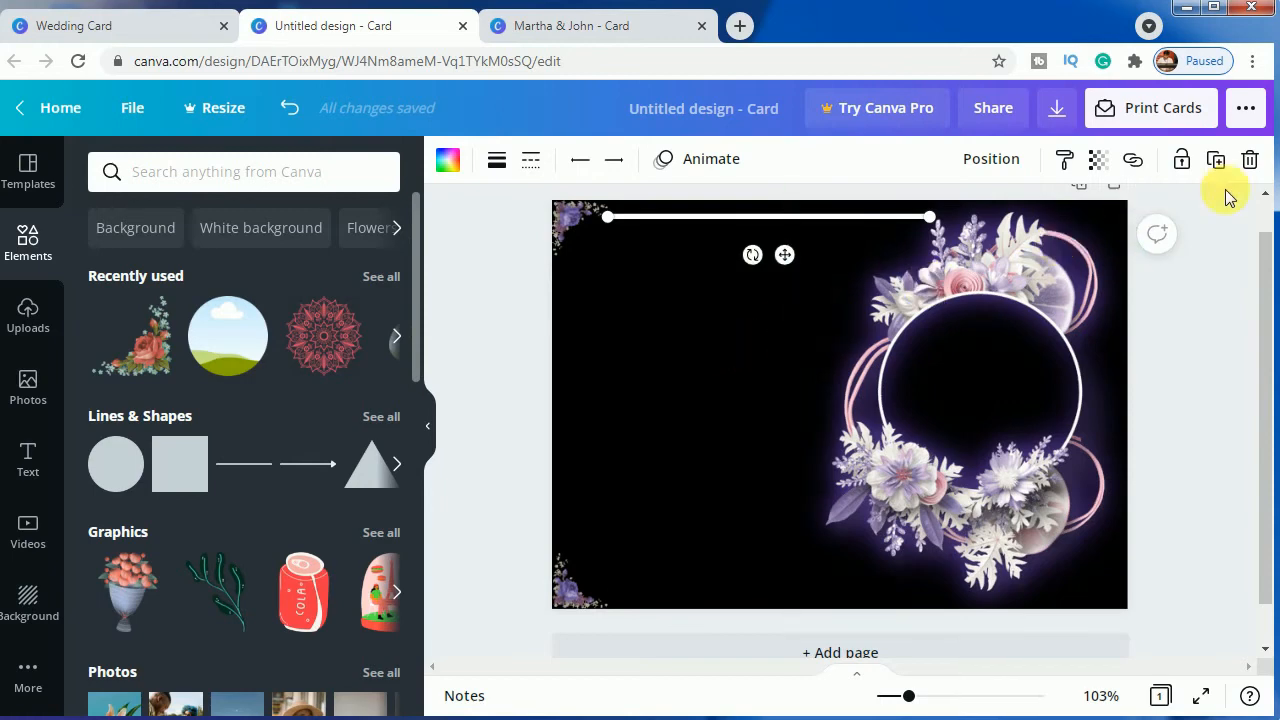
- Duplicate the line just beneath the first, offset slightly left, and colour the copy yellow
left_click(1216, 160)
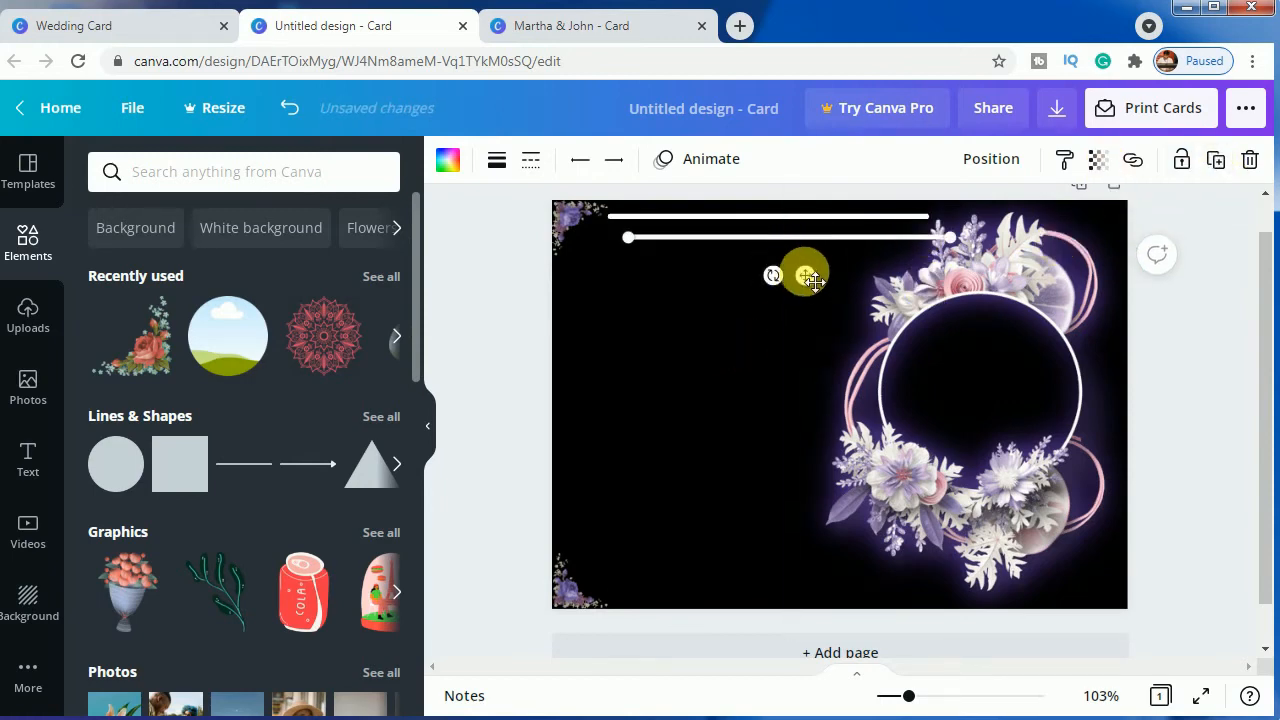
left_click_drag(800, 274, 779, 276)
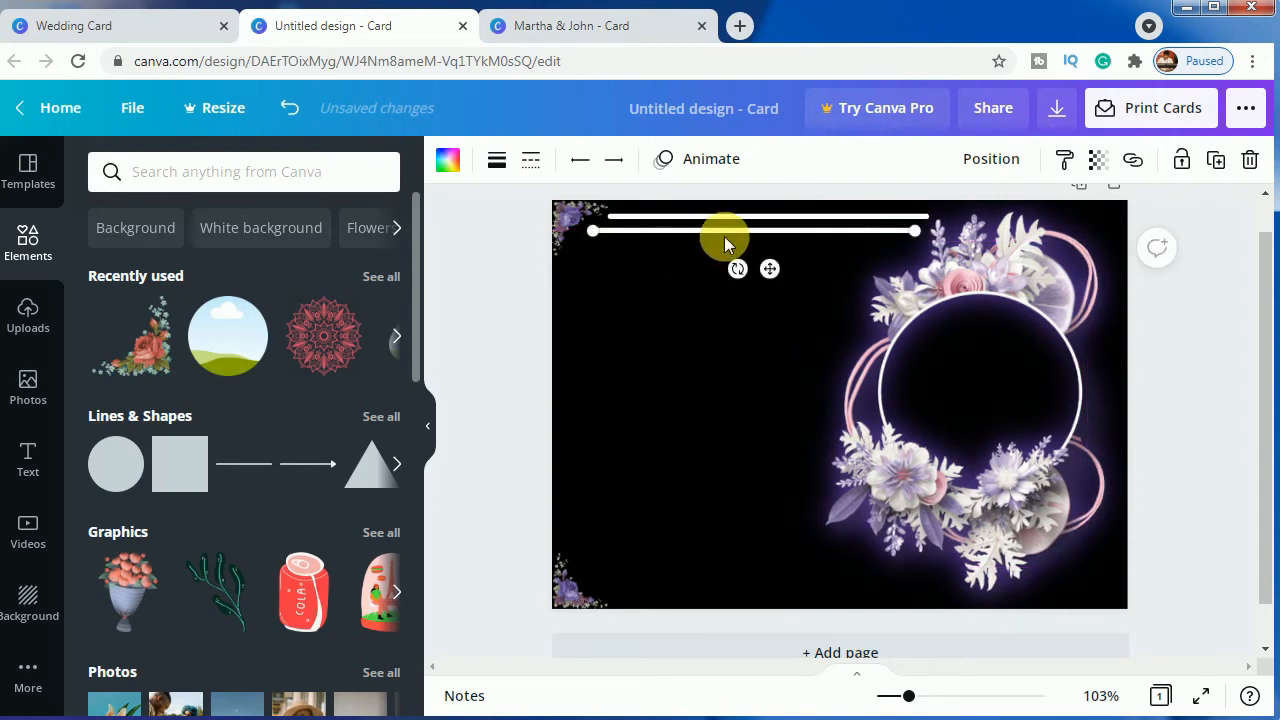
left_click(448, 160)
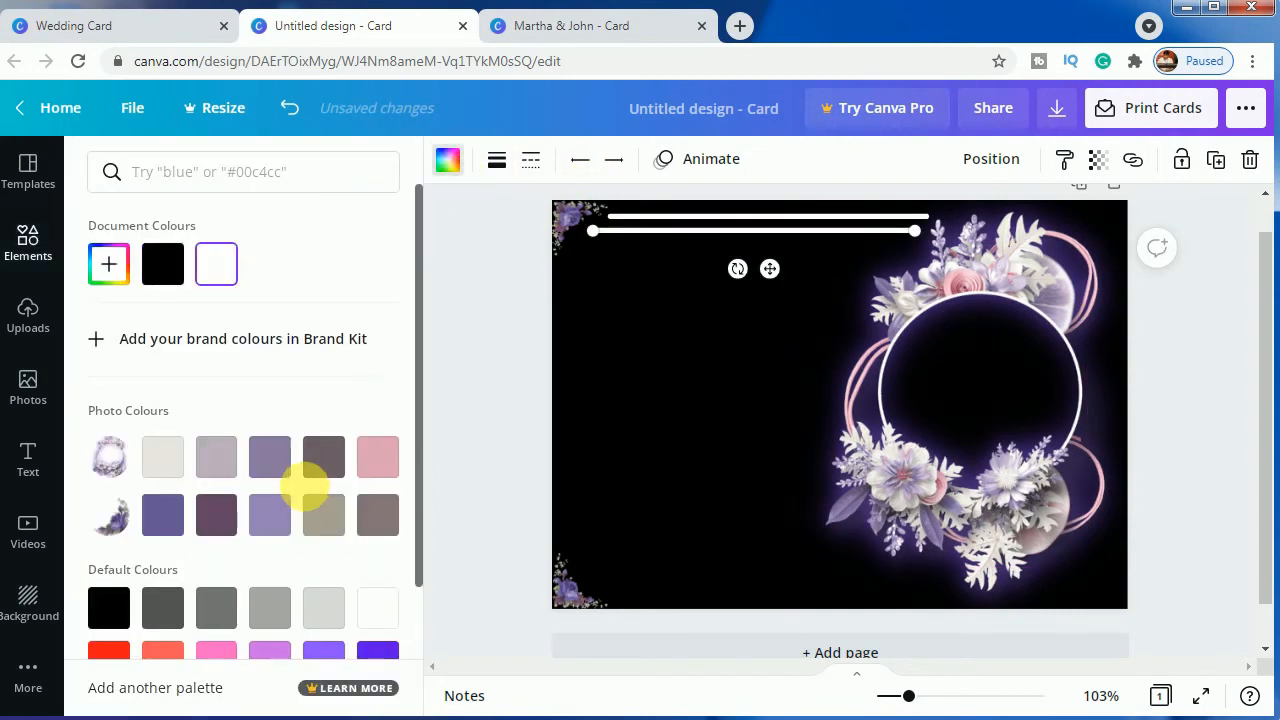
scroll(303, 488, "down", 1)
scroll(303, 488, "down", 1)
left_click(271, 598)
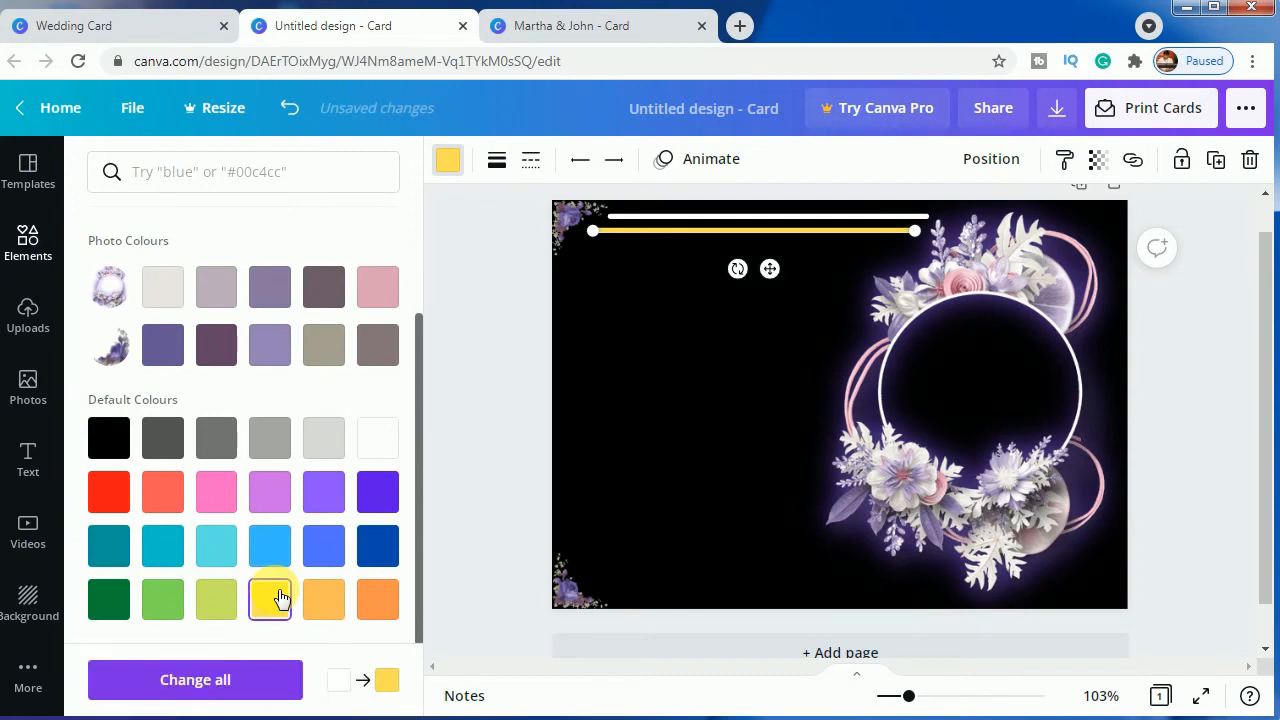
- Colour the uppermost white line the same document yellow as the line beneath it
left_click(754, 212)
left_click(446, 159)
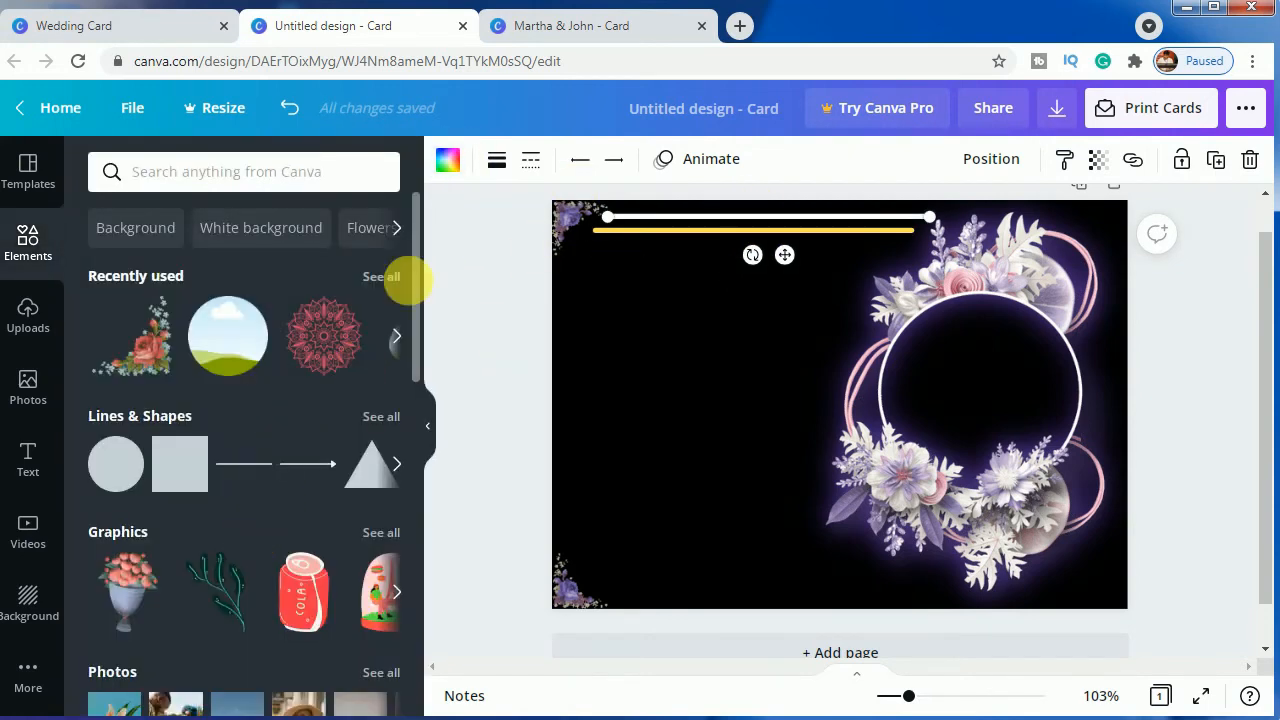
left_click(448, 160)
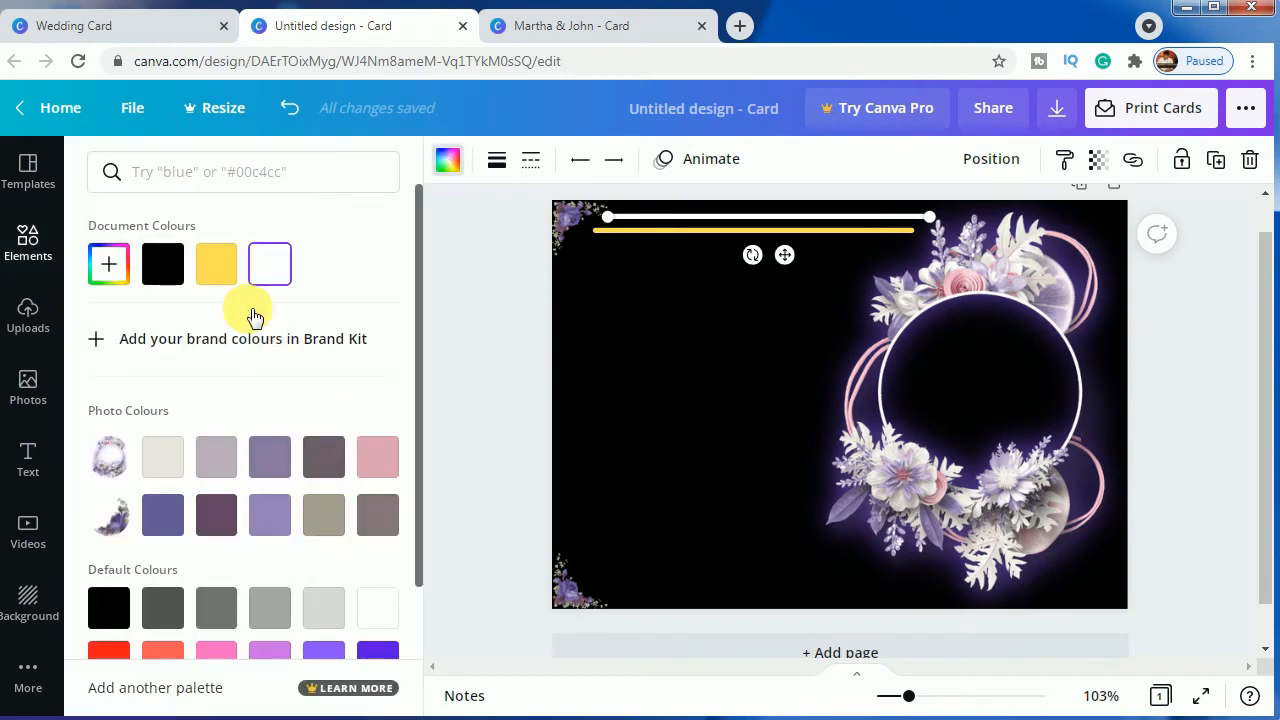
left_click(216, 263)
left_click(471, 430)
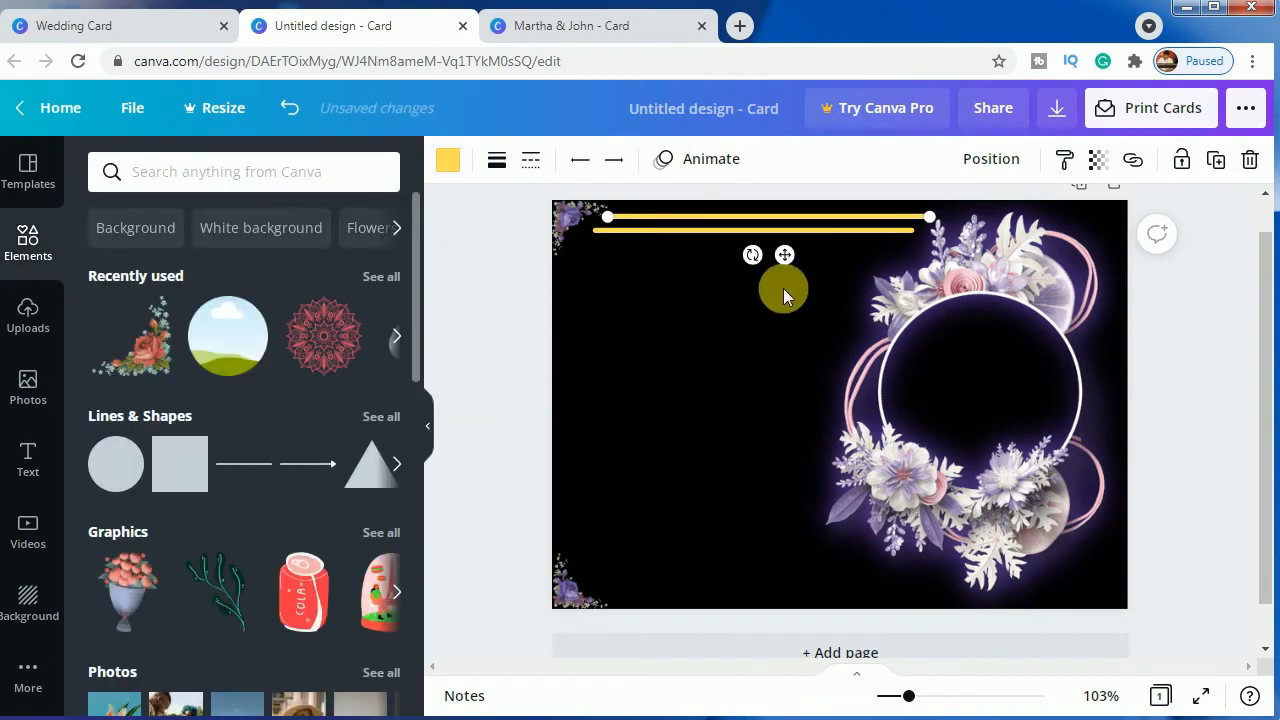
left_click(519, 323)
- Duplicate the second yellow line and move the copy to the lower part of the card, left-aligned with the original
left_click(754, 231)
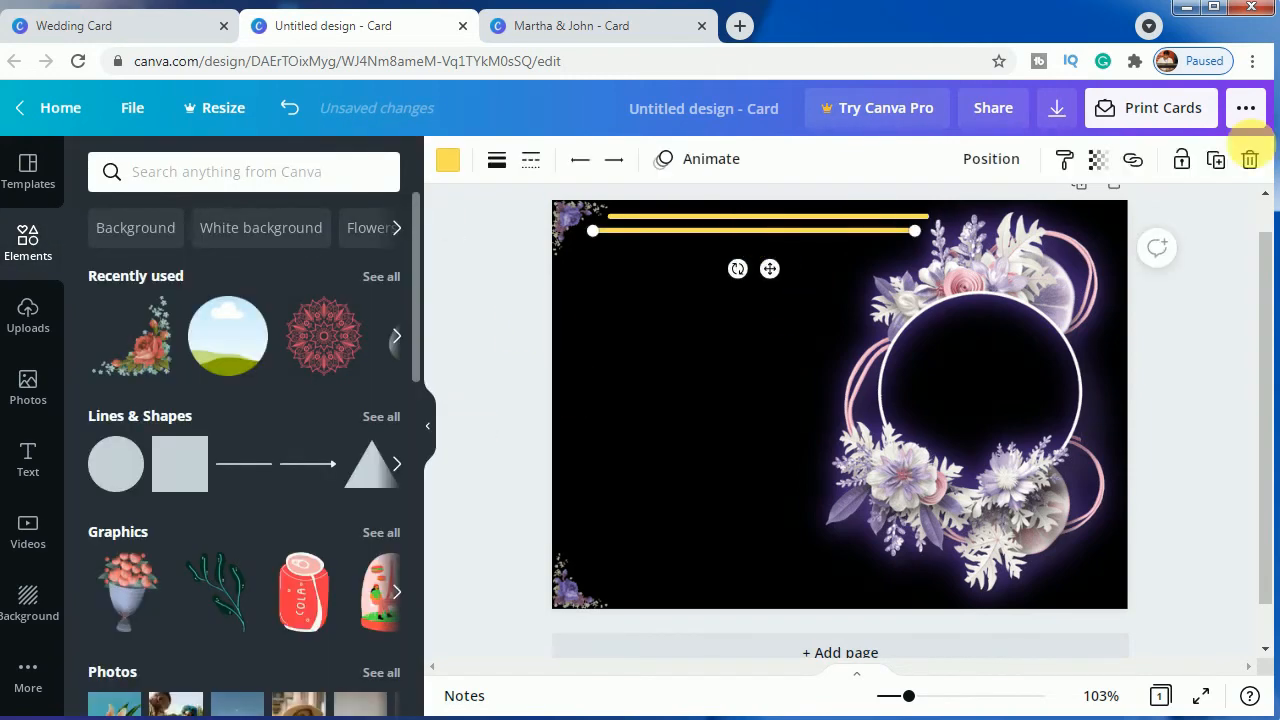
left_click(1215, 159)
left_click_drag(773, 285, 782, 609)
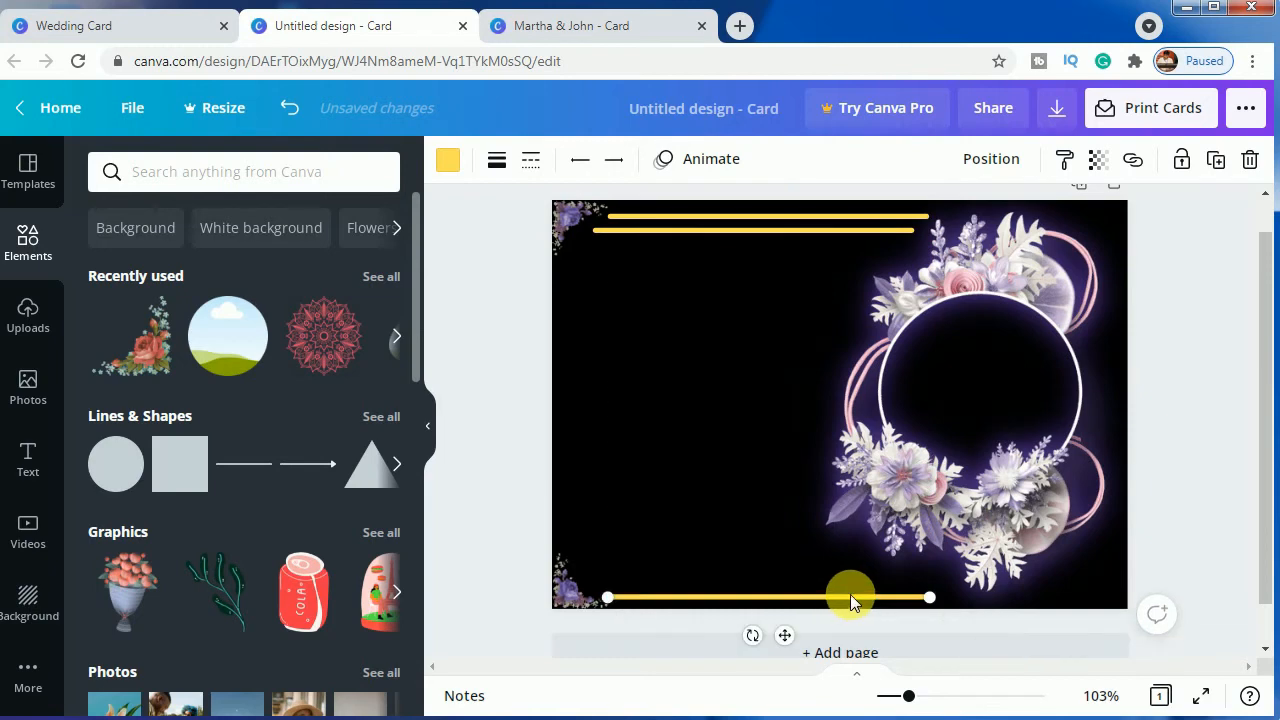
left_click_drag(850, 594, 810, 593)
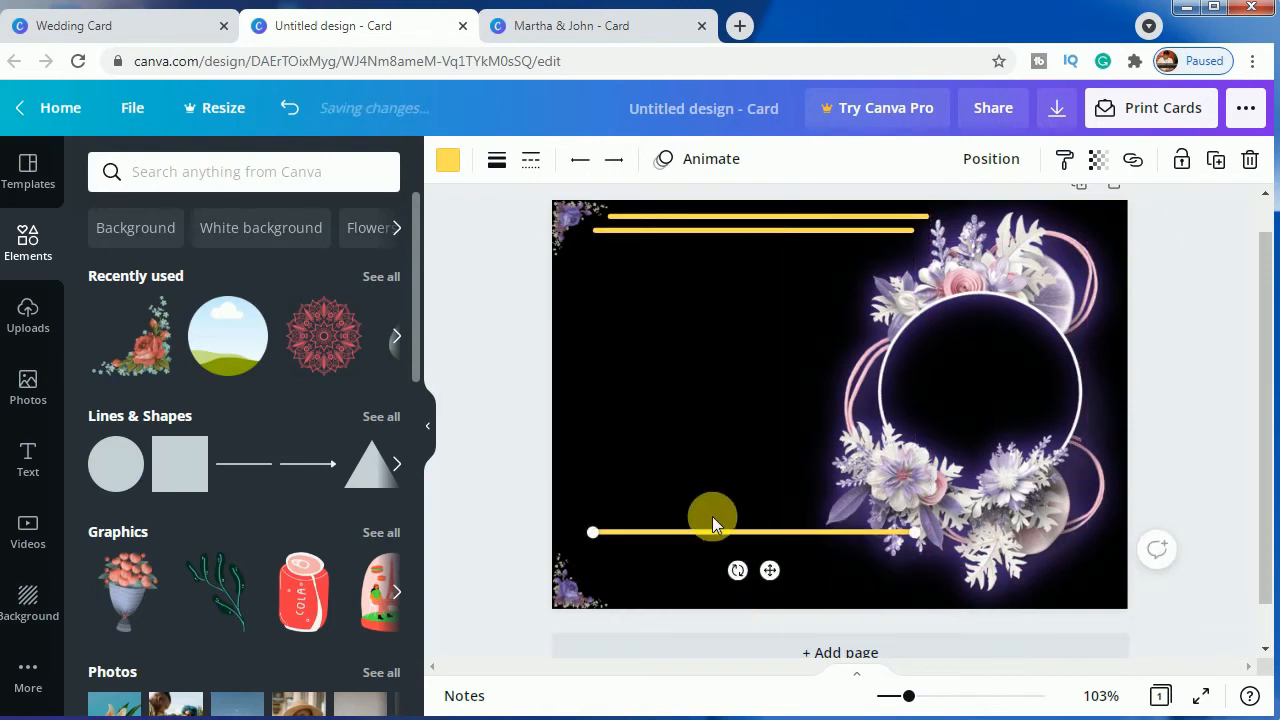
- Duplicate the lower yellow line and arrange both lines along the card's bottom edge, mirroring the staggered pair above
left_click(1214, 159)
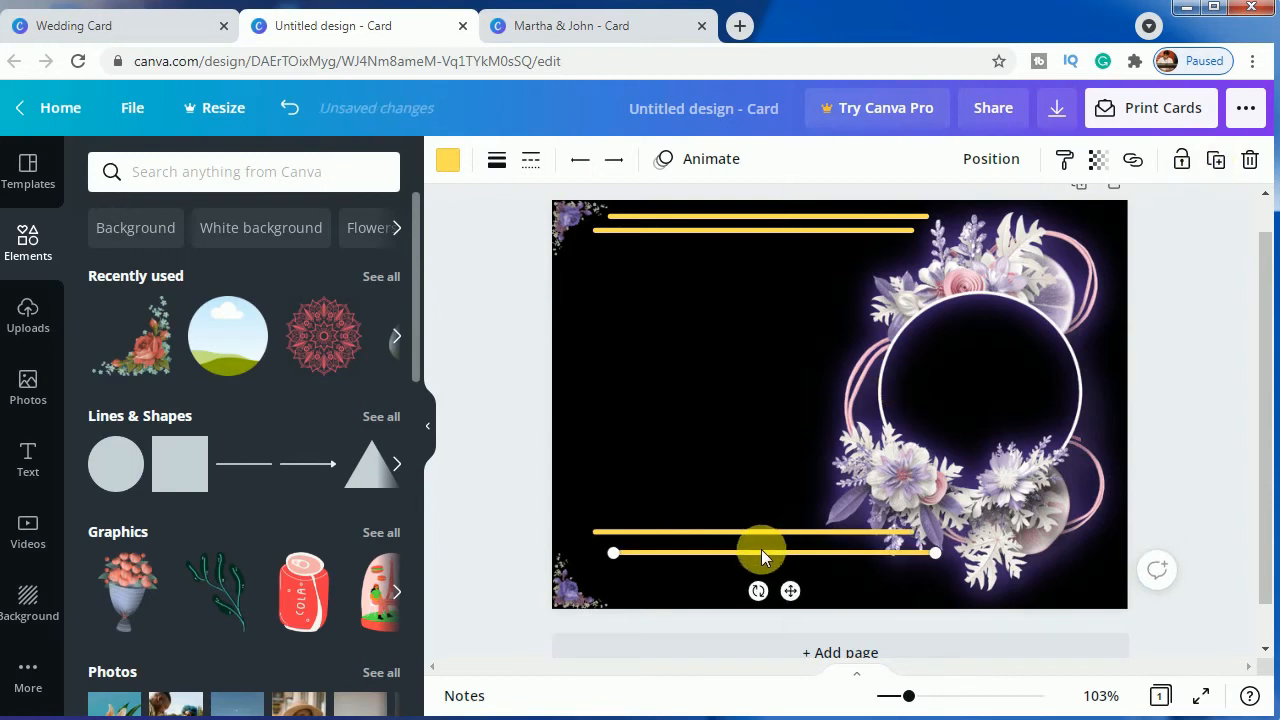
left_click_drag(761, 549, 765, 603)
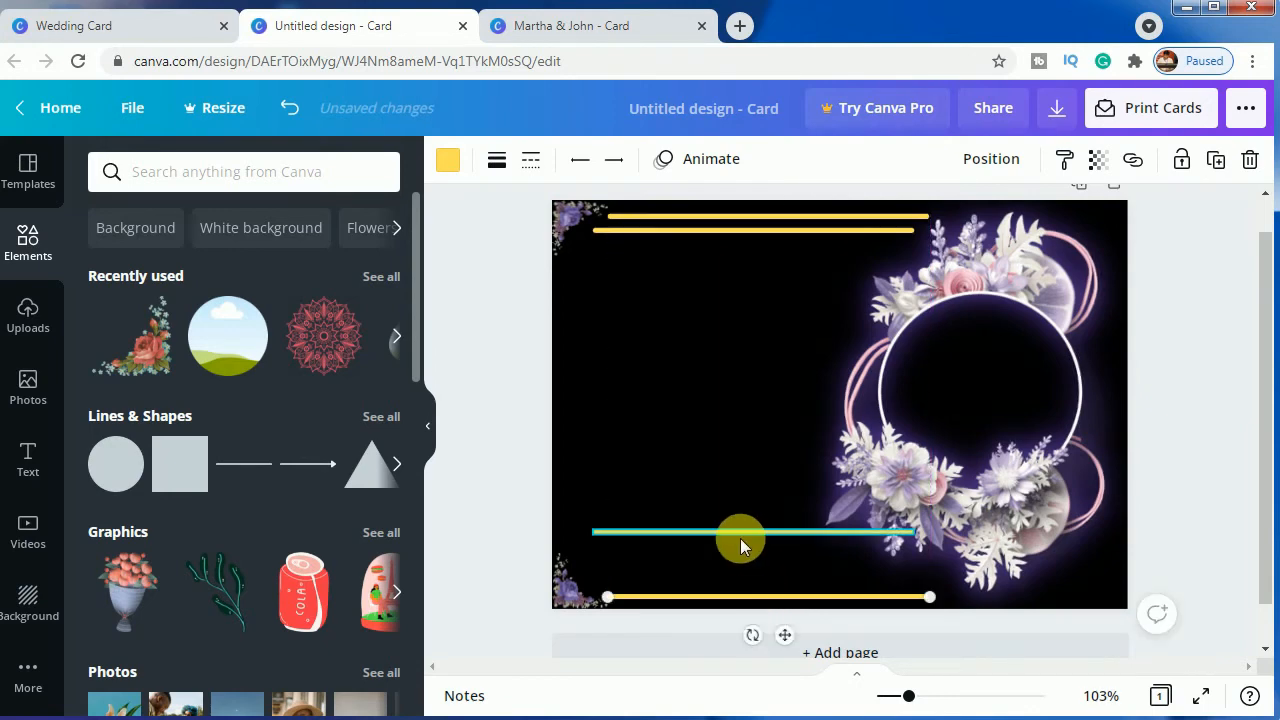
left_click_drag(737, 540, 740, 595)
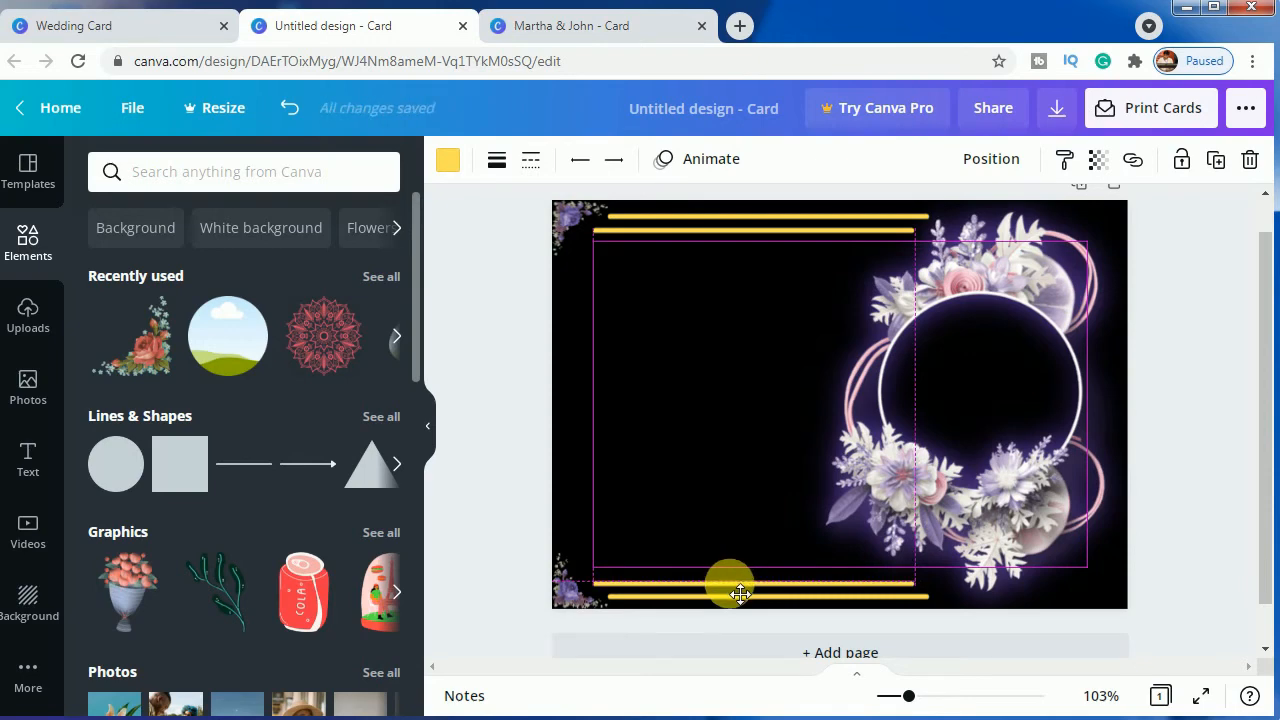
left_click_drag(740, 593, 737, 591)
left_click(500, 501)
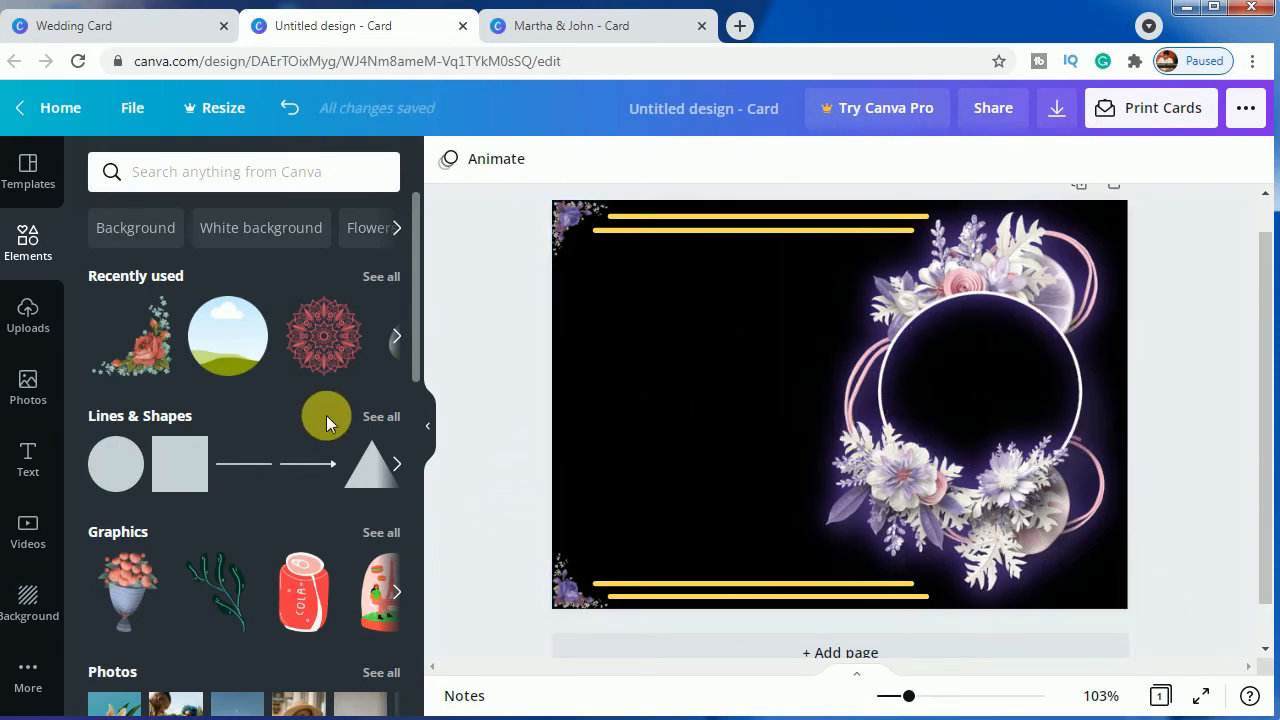
- Add a circular photo frame from the Frames collection, shrink it and place it inside the flower ring
left_click(214, 176)
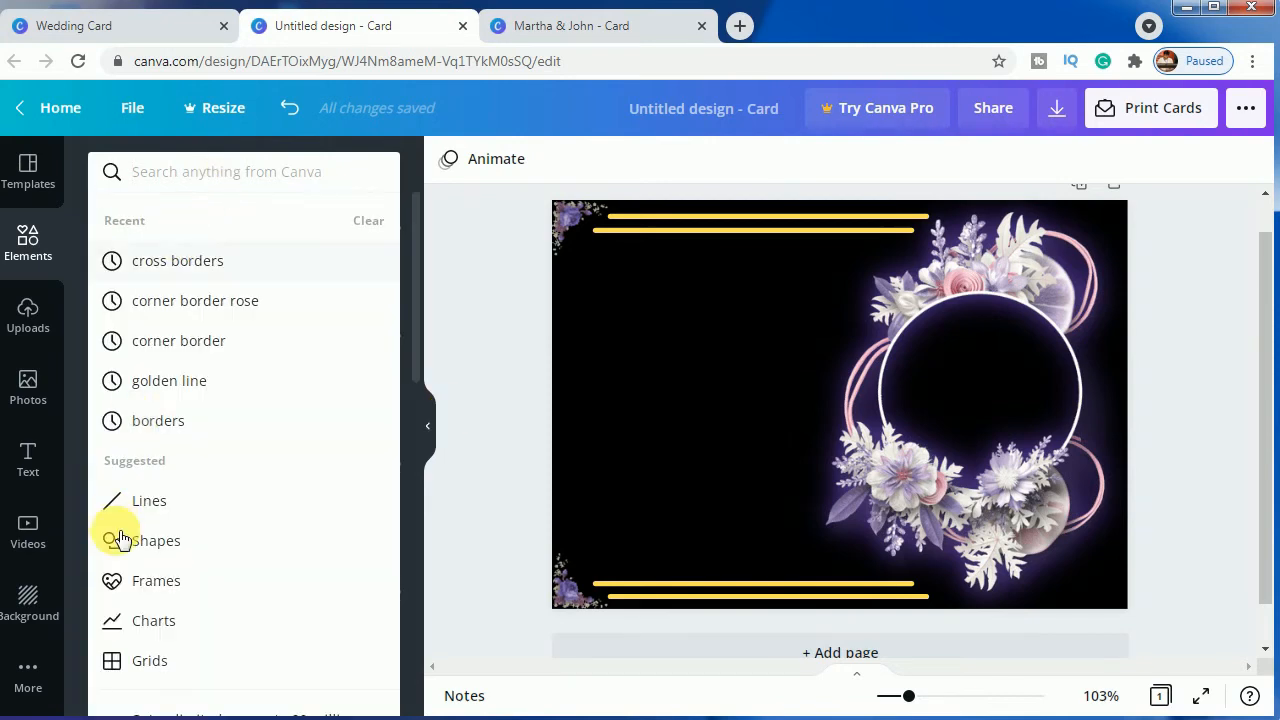
left_click(150, 580)
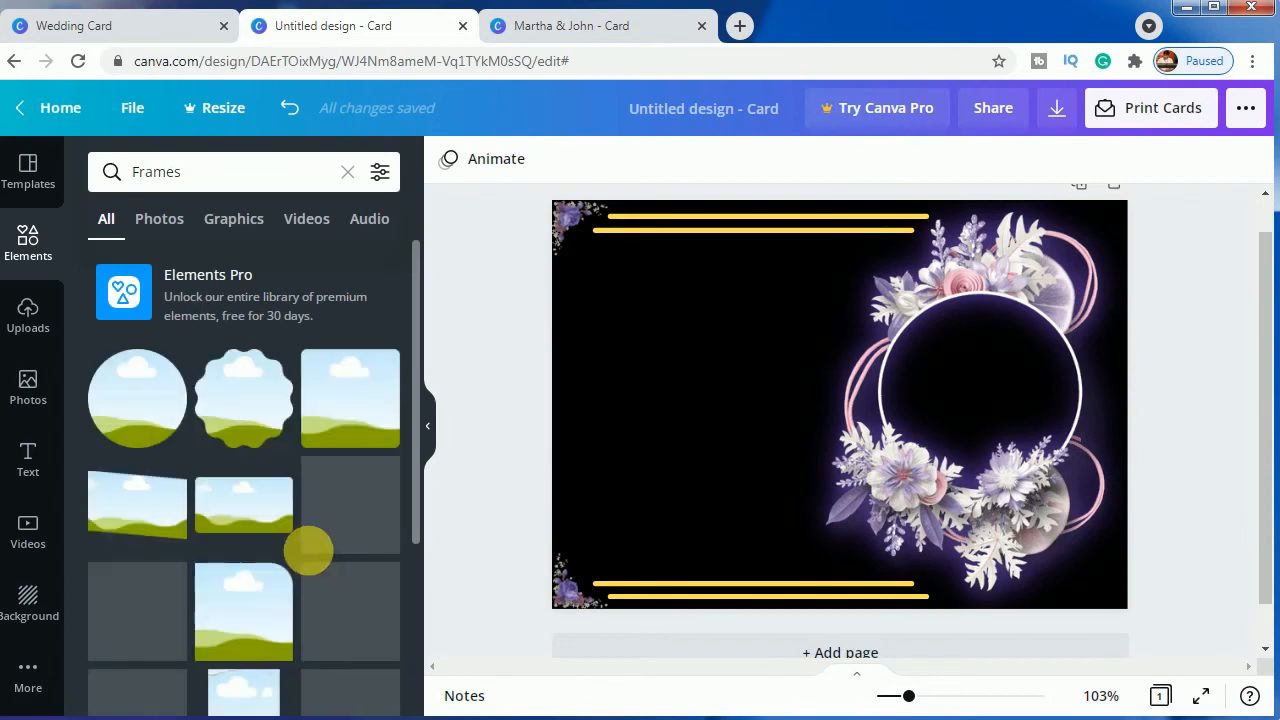
left_click(153, 403)
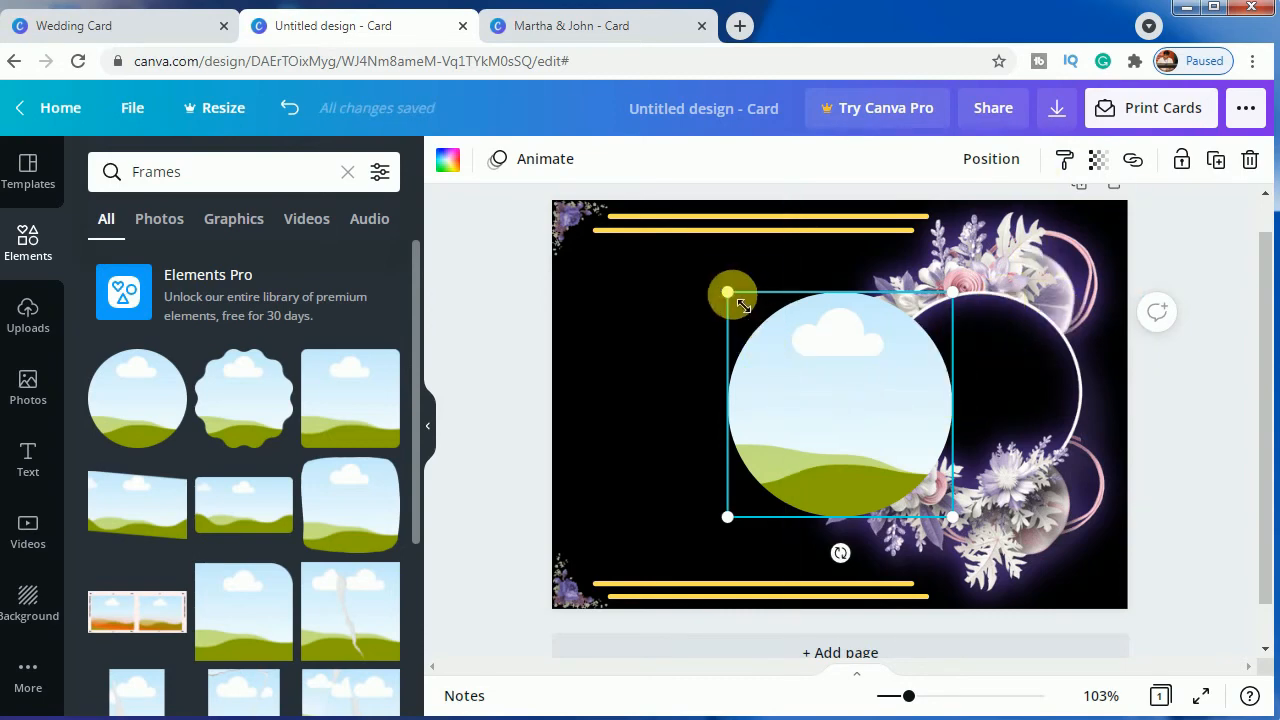
left_click_drag(727, 292, 806, 371)
left_click_drag(890, 435, 998, 384)
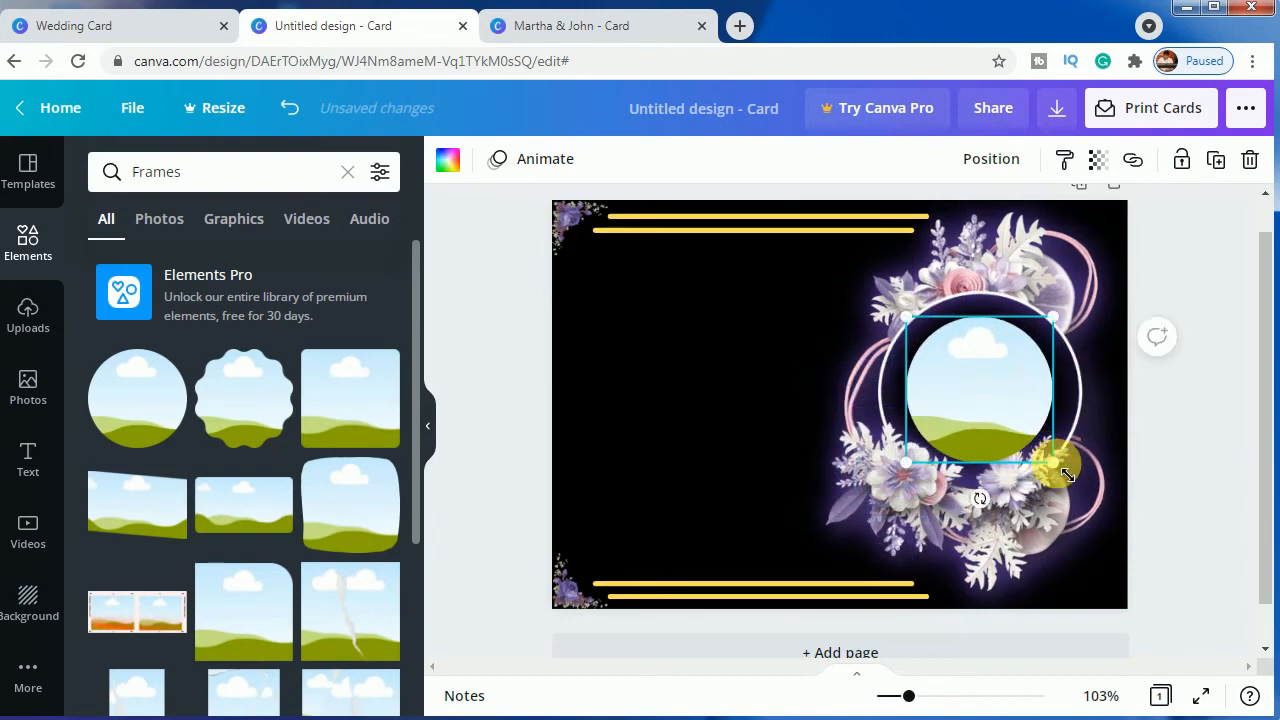
- Enlarge the circular photo frame and centre it so that it fills the inside of the flower ring
left_click_drag(1053, 461, 1080, 502)
left_click_drag(1020, 429, 1018, 421)
left_click_drag(1068, 477, 1081, 489)
left_click_drag(1028, 428, 1022, 424)
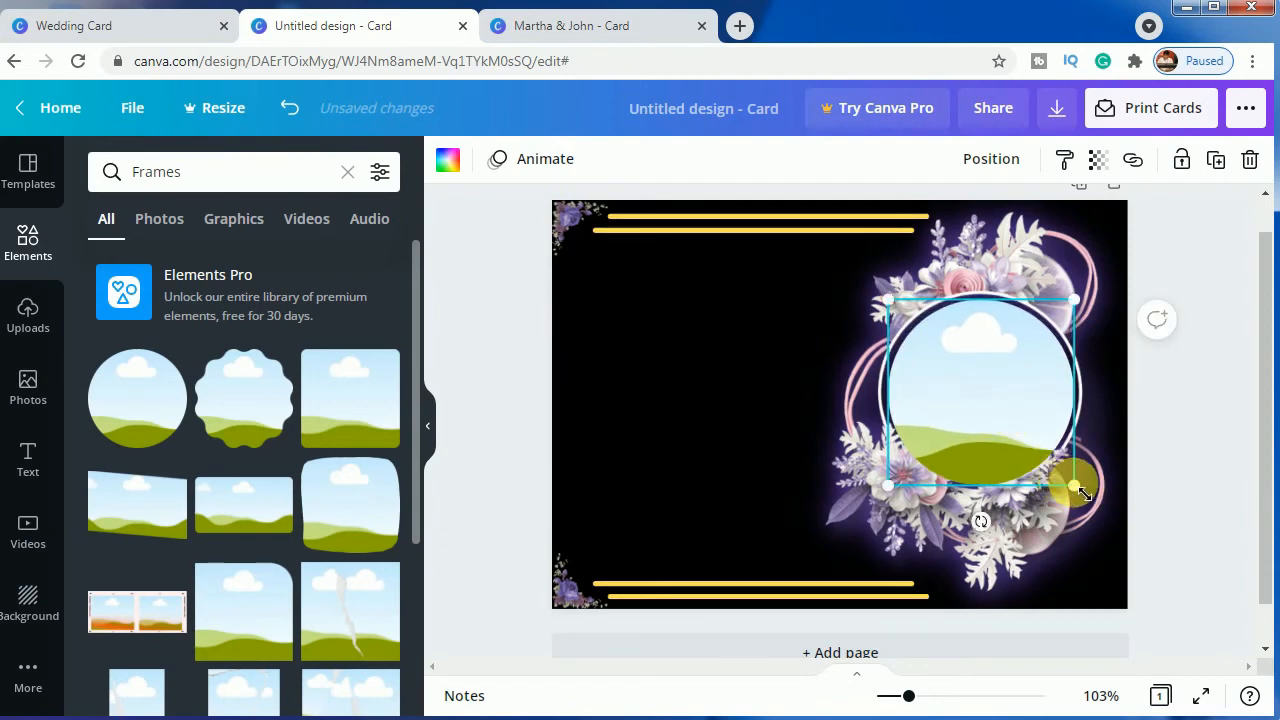
left_click_drag(1075, 486, 1081, 491)
left_click_drag(1025, 446, 1022, 445)
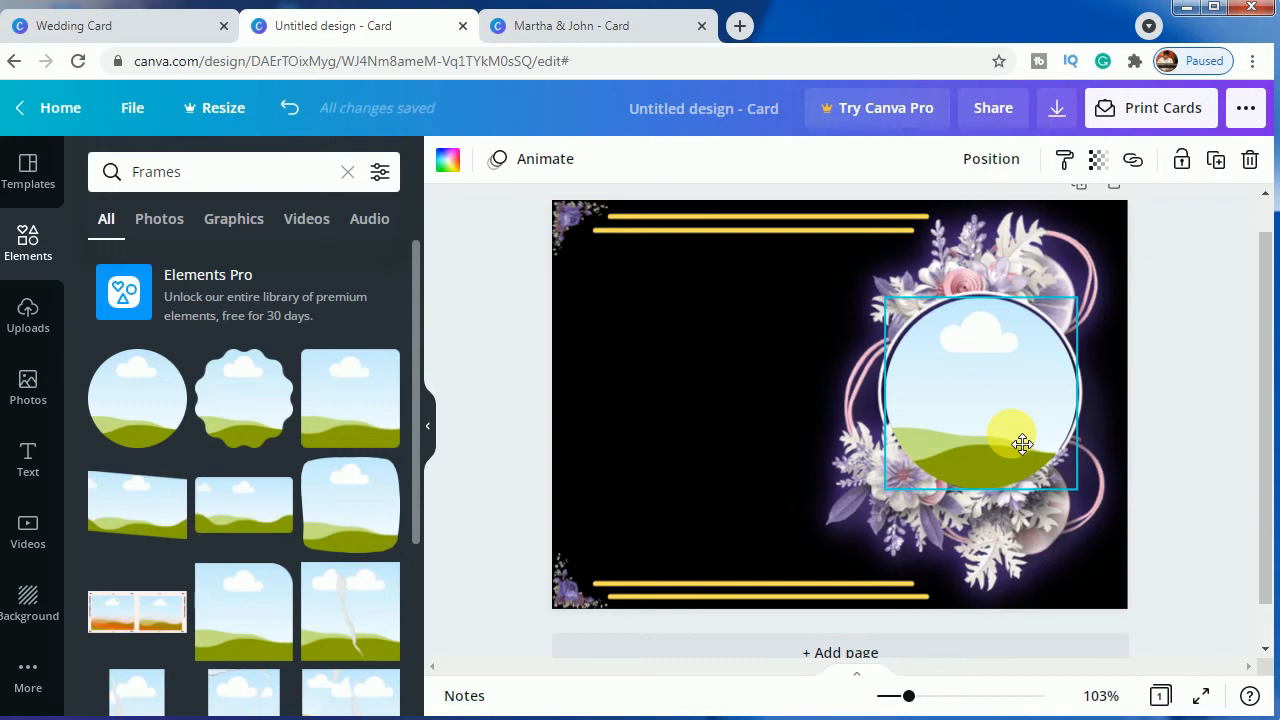
left_click_drag(1022, 444, 1020, 444)
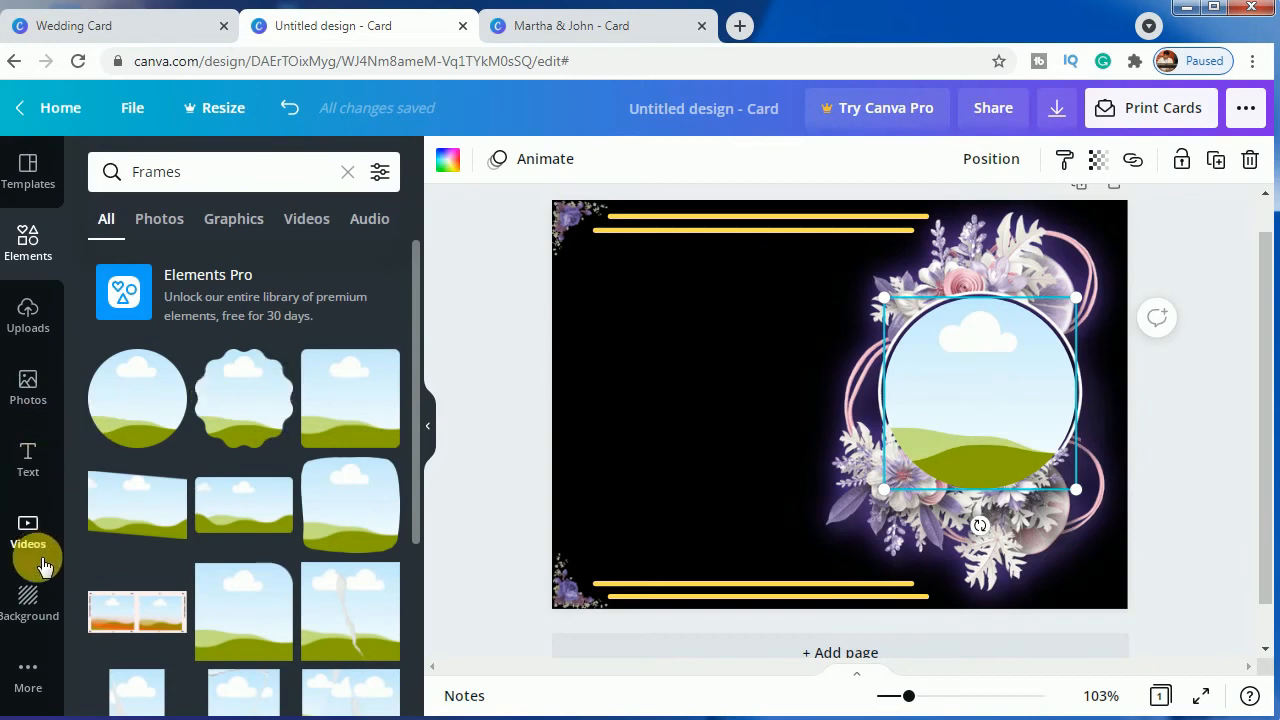
- Fill the circular frame with the uploaded photo of the couple under string lights
left_click(28, 315)
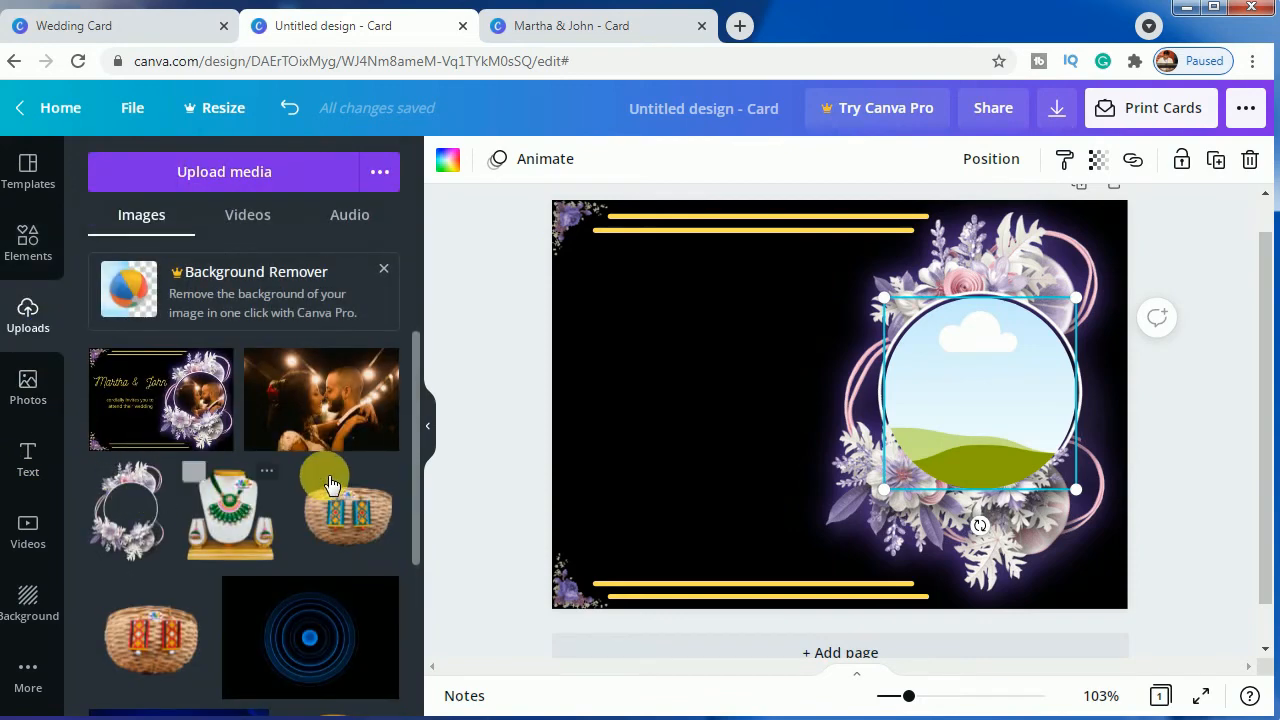
left_click_drag(335, 402, 697, 428)
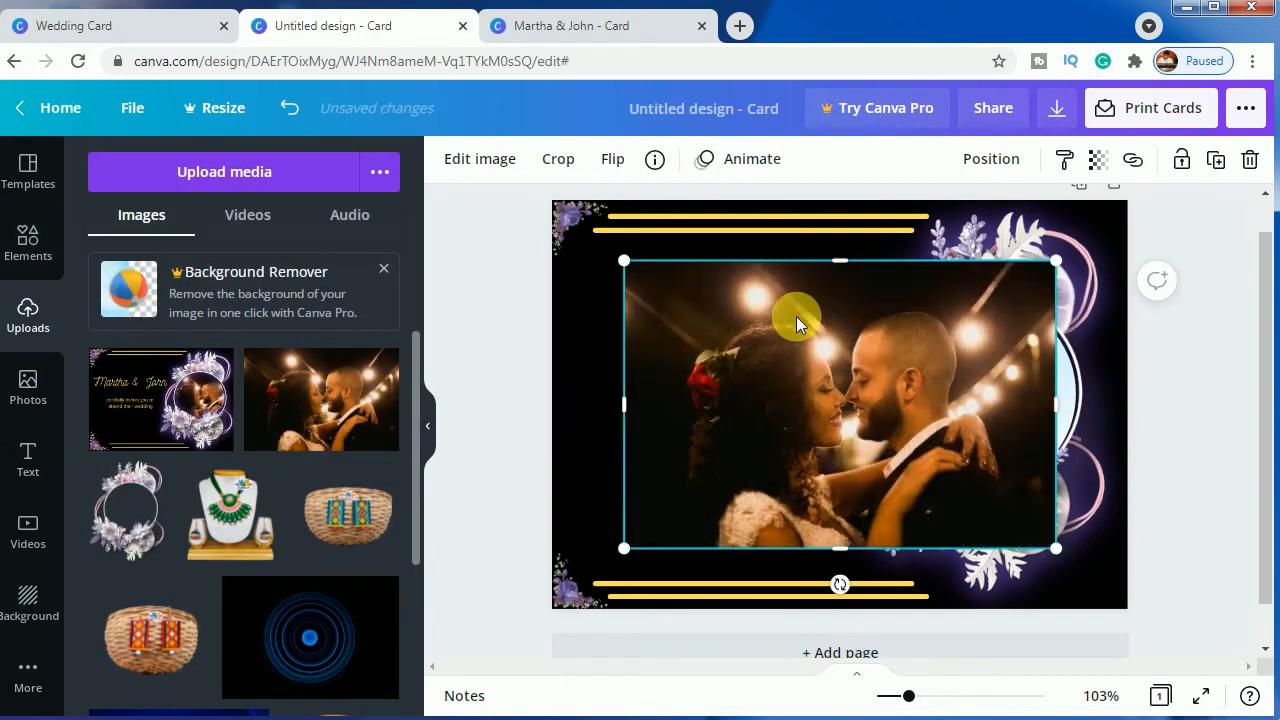
left_click_drag(796, 316, 1039, 460)
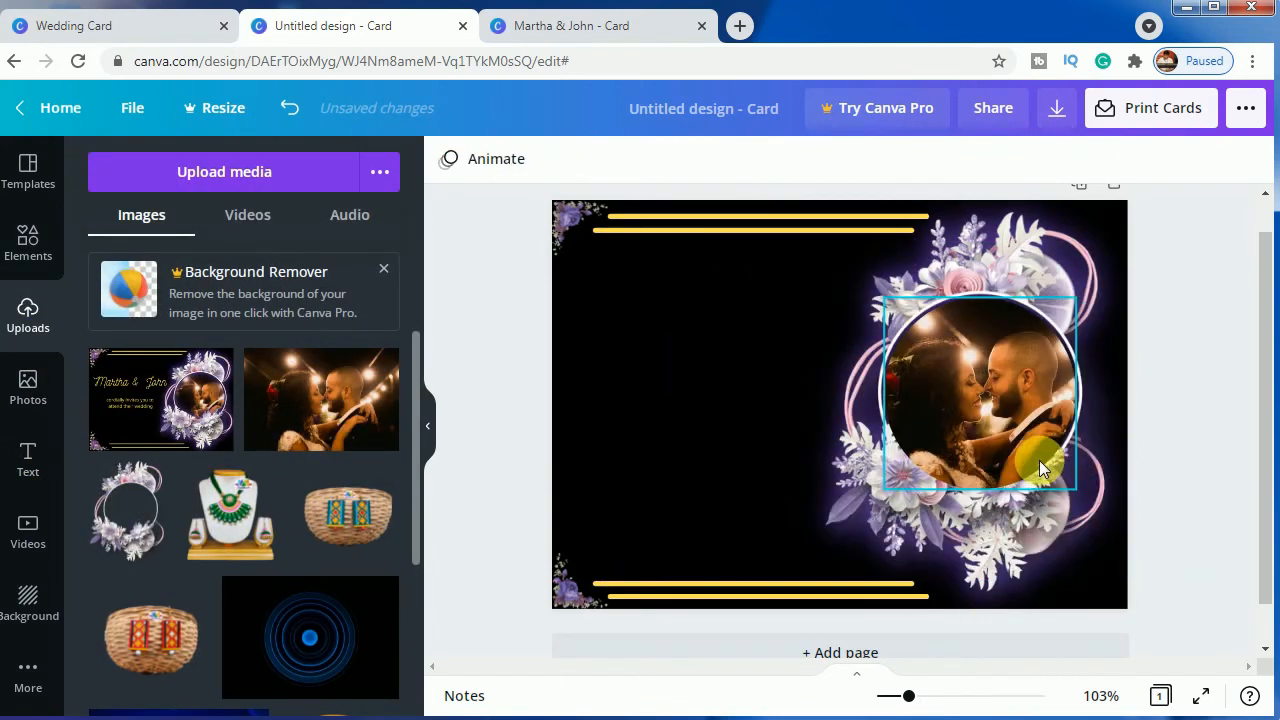
- Send the framed couple photo to the back, behind the flower ring
right_click(992, 362)
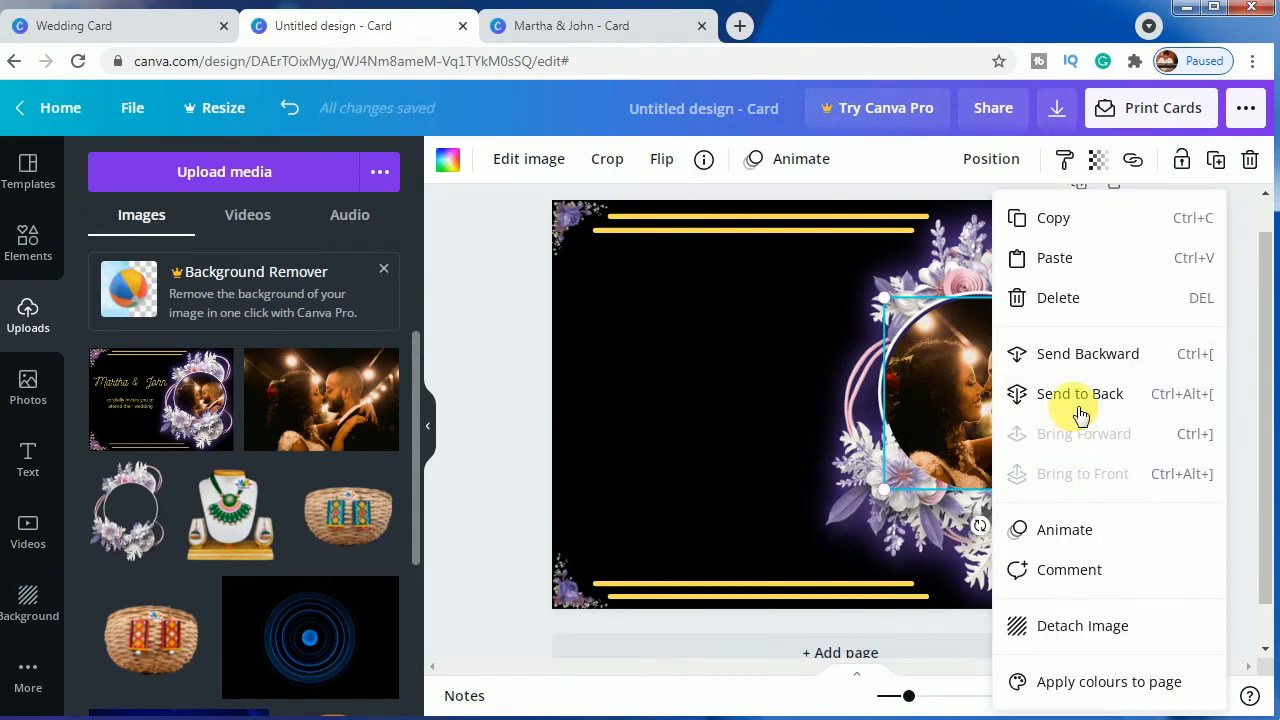
left_click(1080, 414)
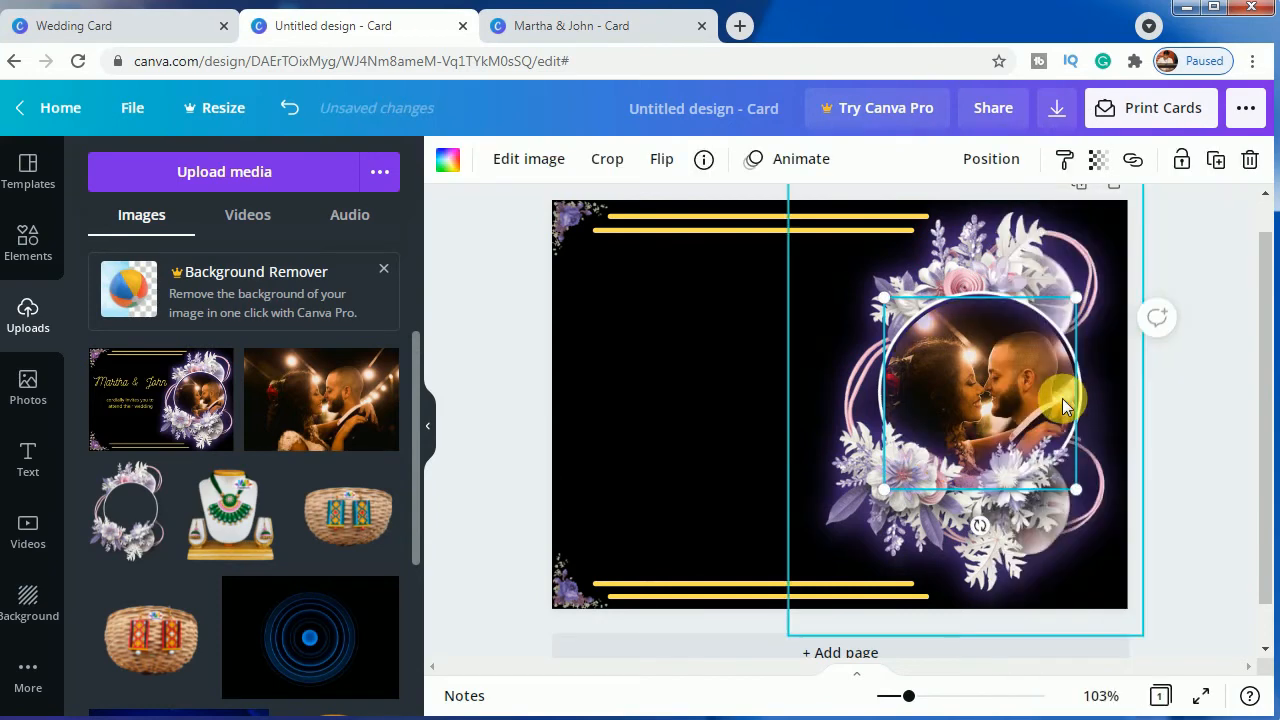
left_click(1194, 477)
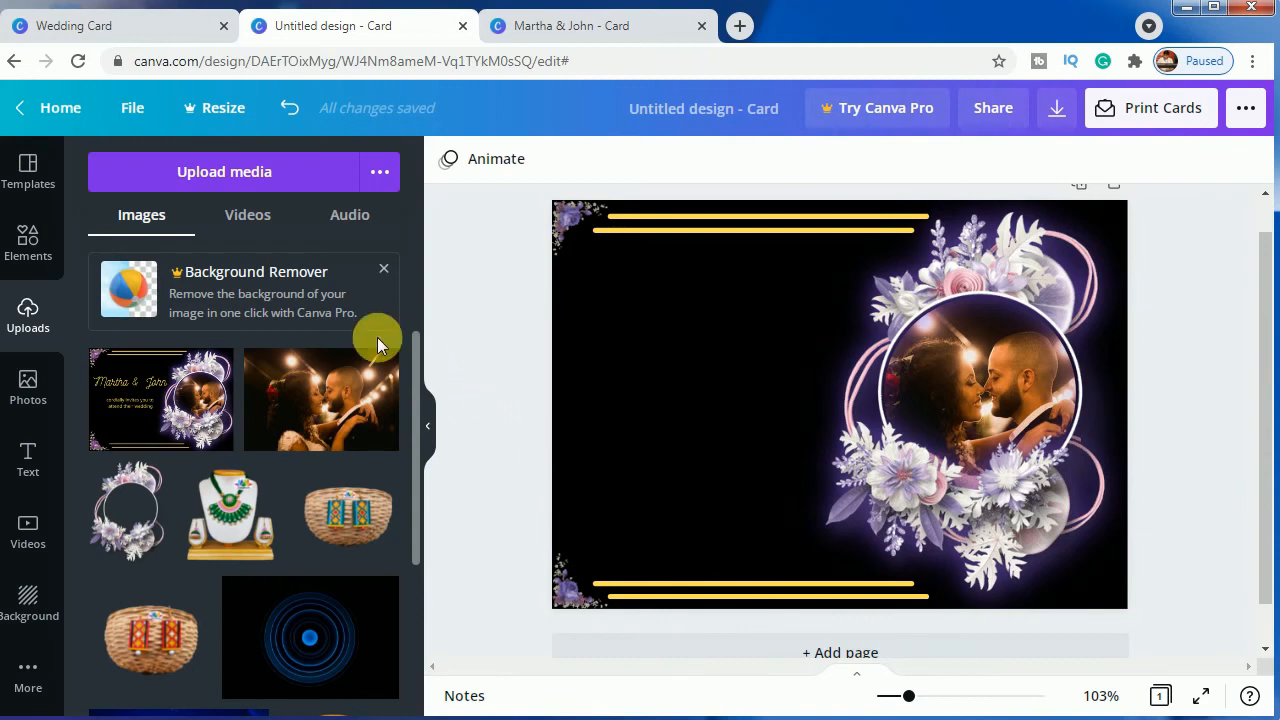
- Add a heading containing the couple's first names joined by an ampersand
left_click(40, 455)
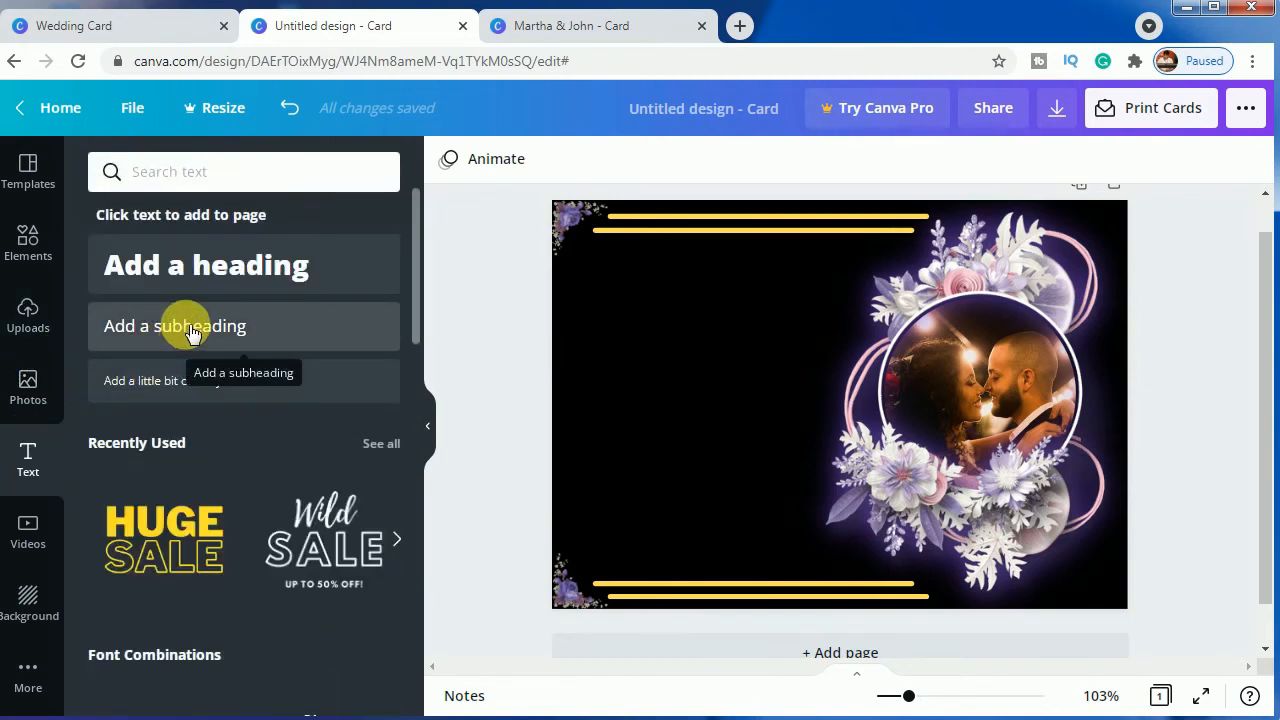
left_click(200, 266)
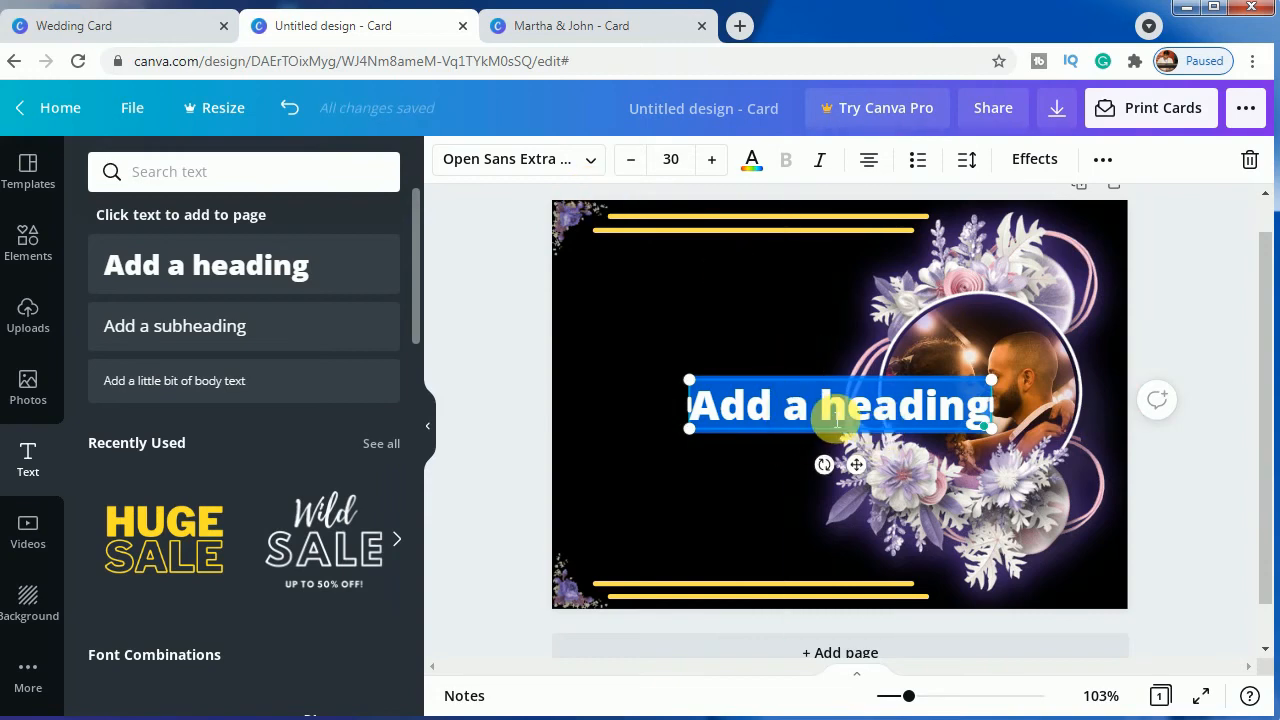
type("MA")
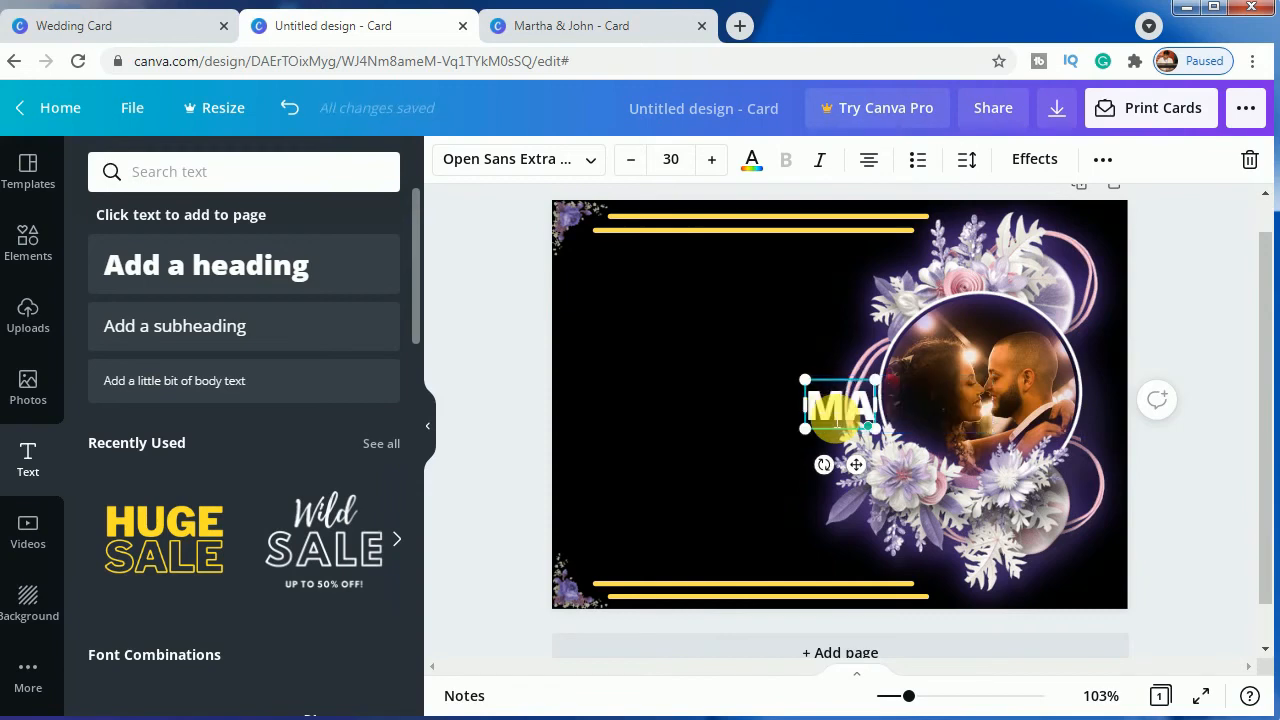
key("BackSpace")
type("artha")
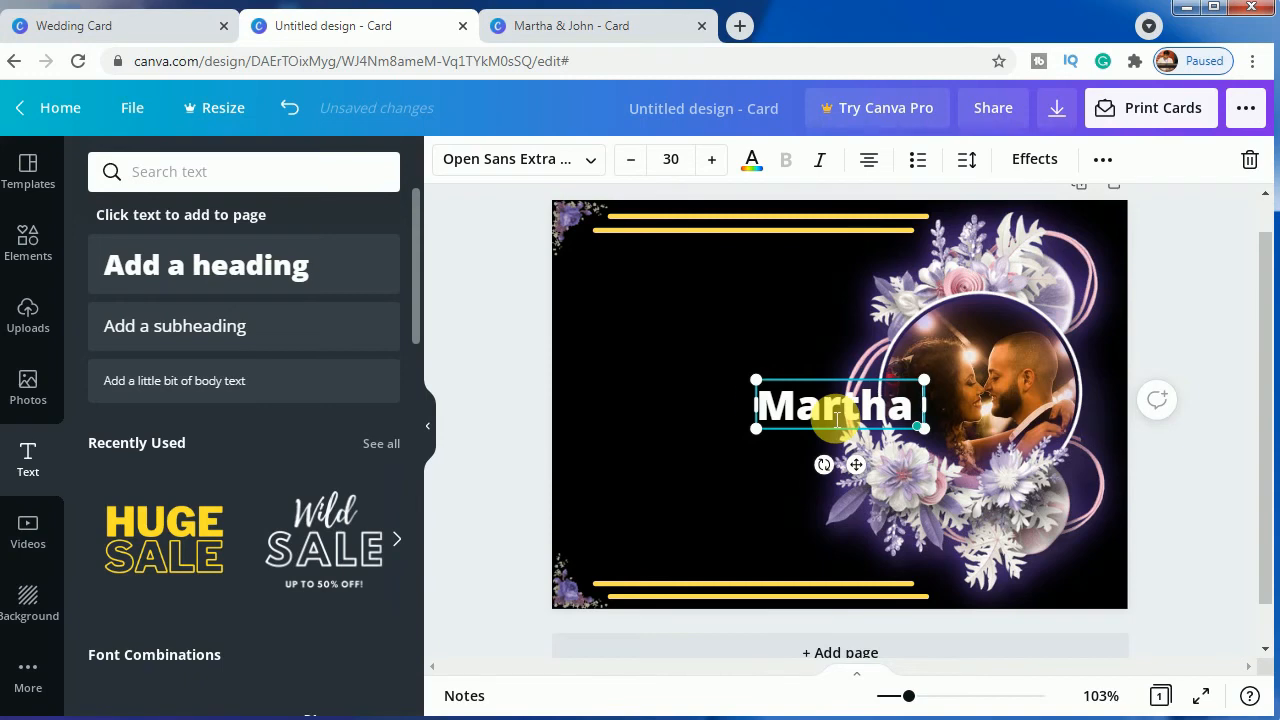
type(" & John")
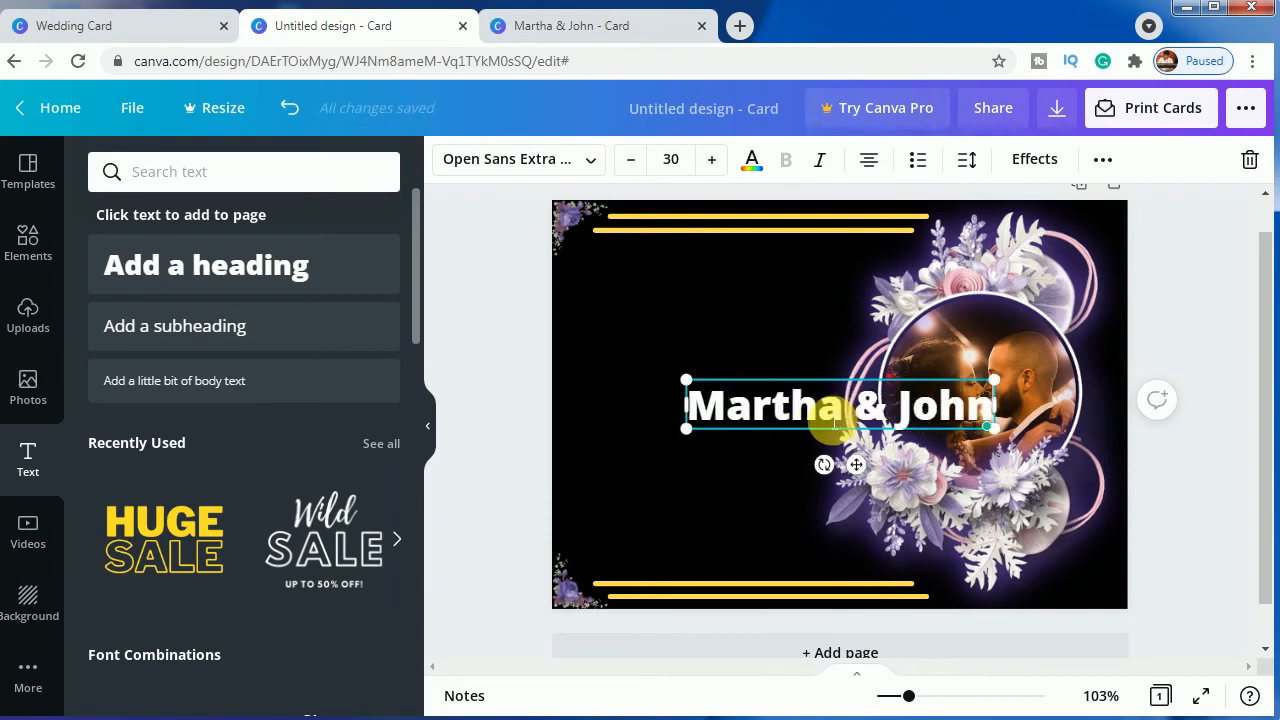
- Change the font of the couple's names heading to Nickainley
triple_click(835, 422)
left_click(491, 157)
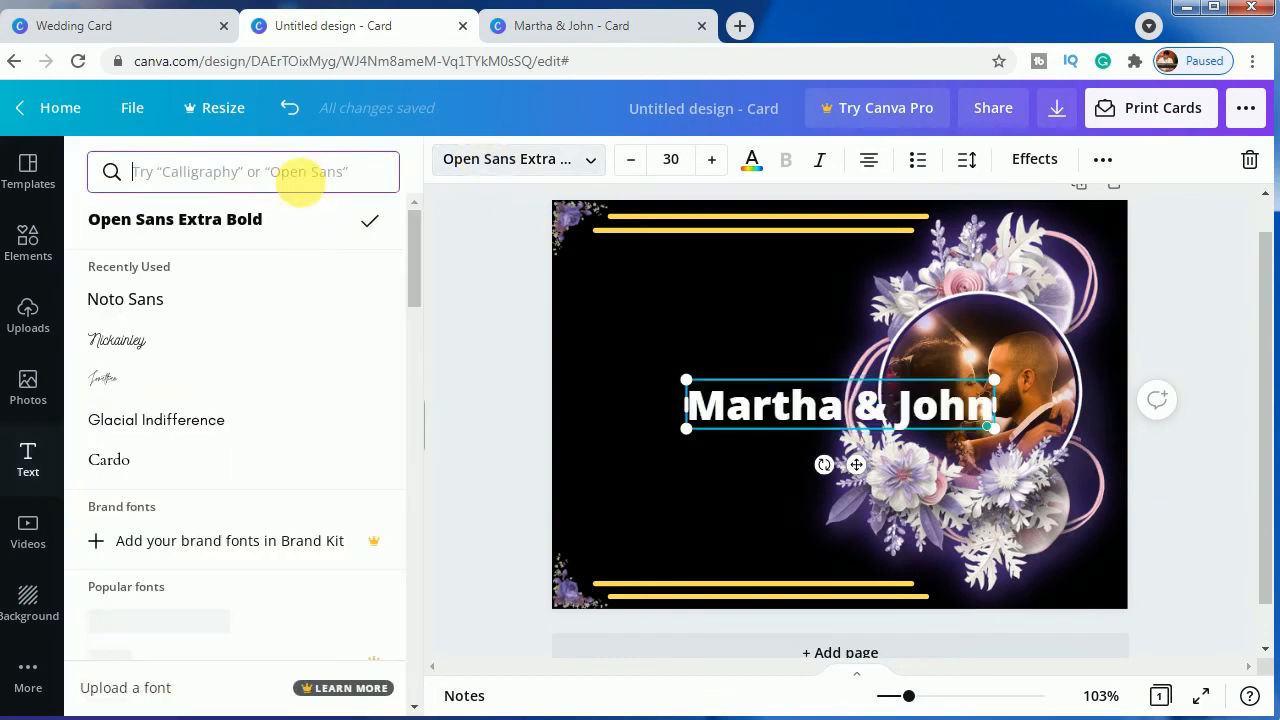
type("nick")
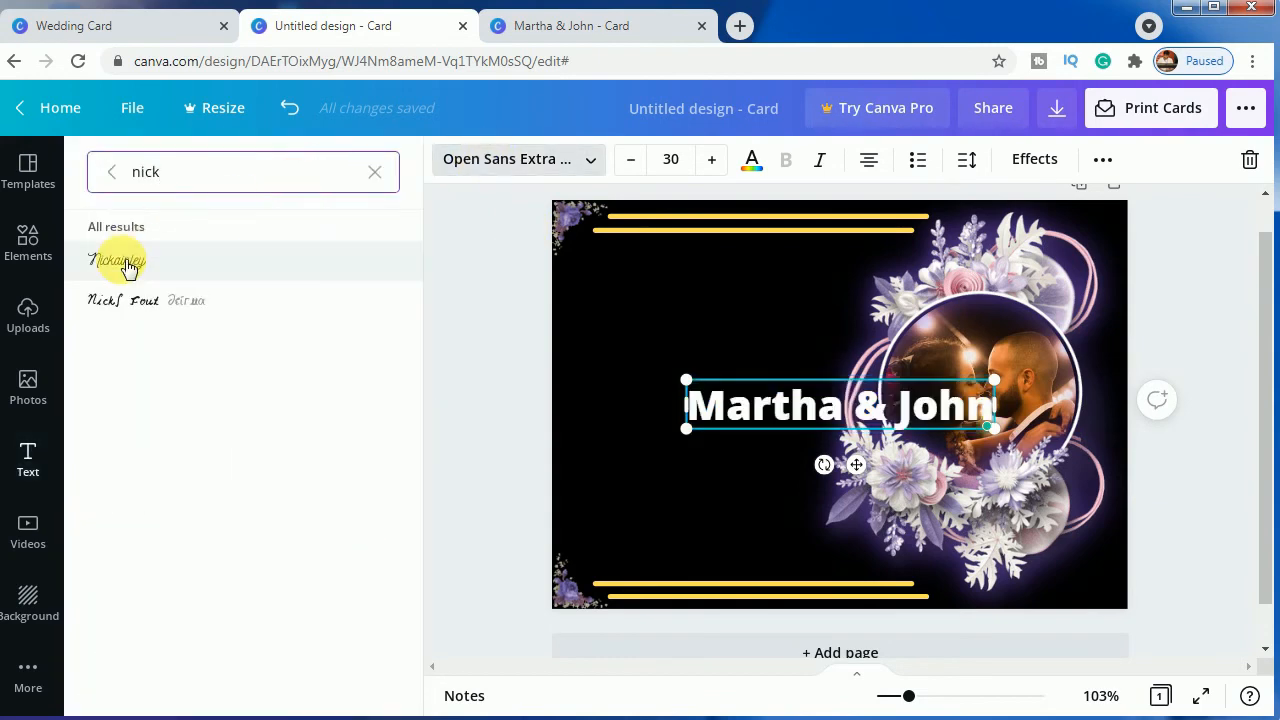
left_click(120, 262)
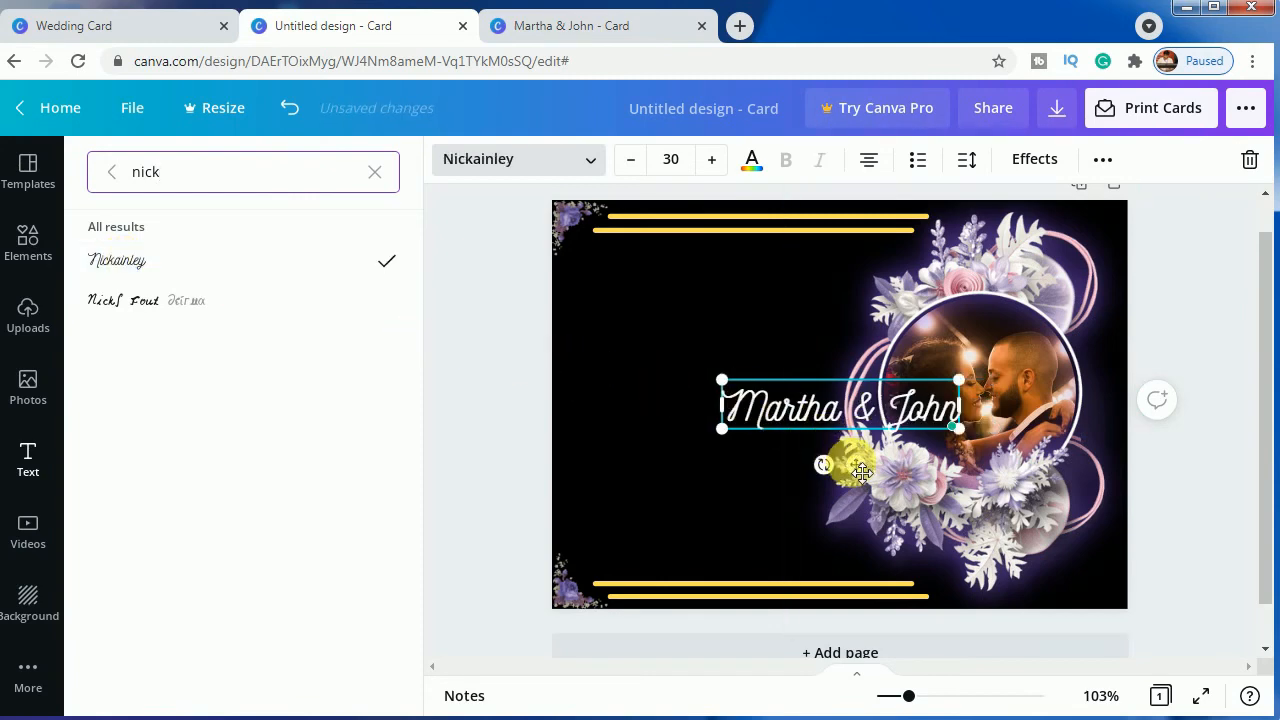
- Move the names heading into the empty area left of the photo and set its font size to 35
left_click_drag(856, 466, 726, 427)
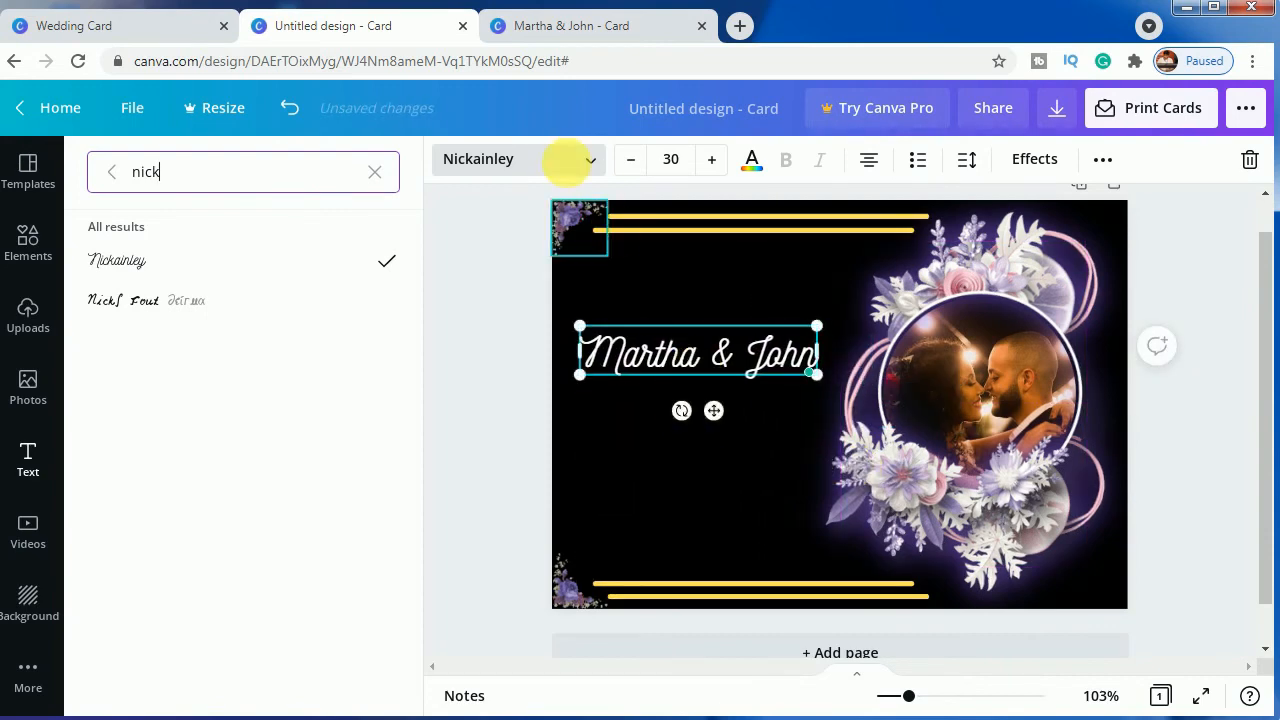
left_click(712, 160)
left_click(712, 160)
left_click(712, 160)
left_click(712, 160)
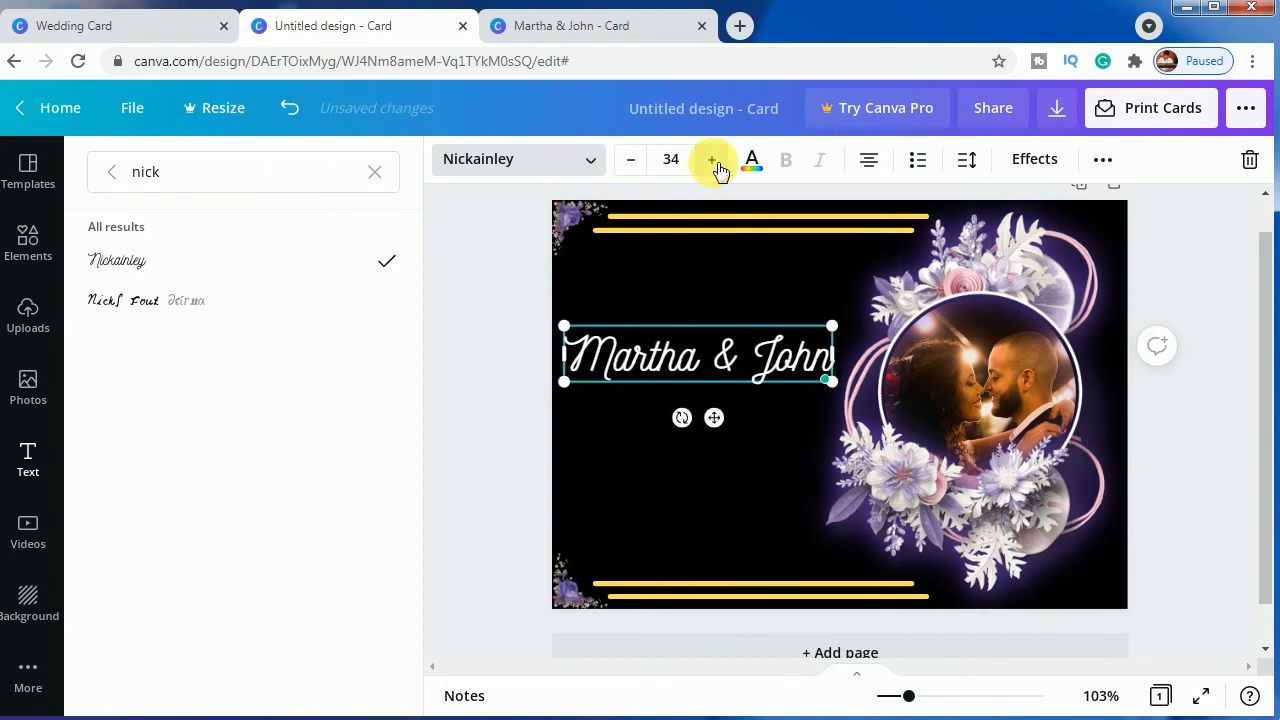
left_click(712, 160)
left_click_drag(717, 418, 734, 411)
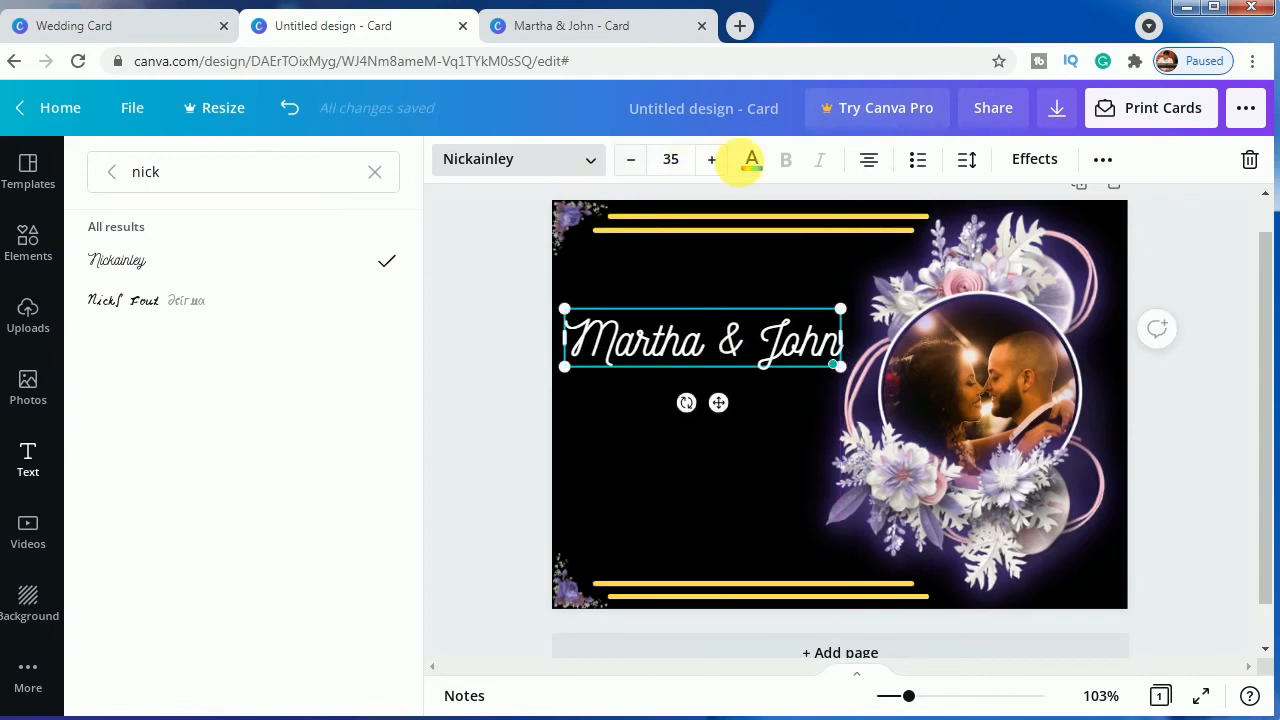
- Colour the names heading with the document yellow used for the border lines
left_click(751, 160)
left_click(236, 276)
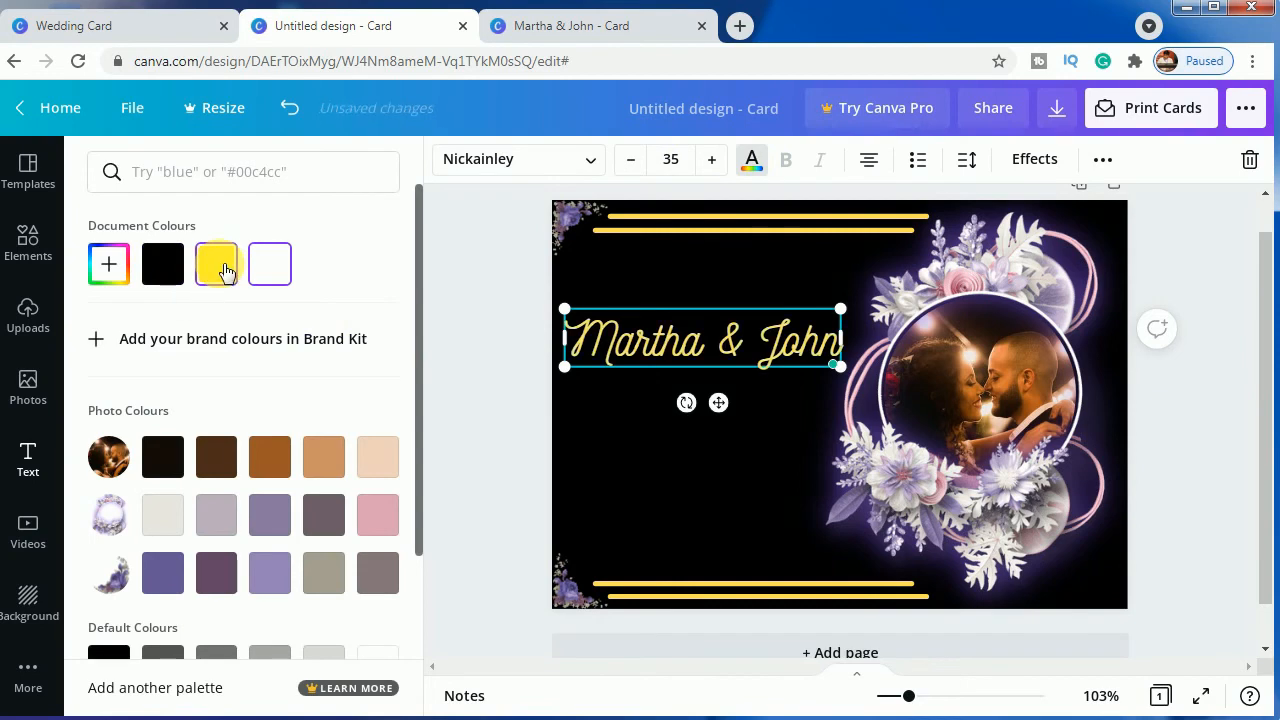
left_click(497, 388)
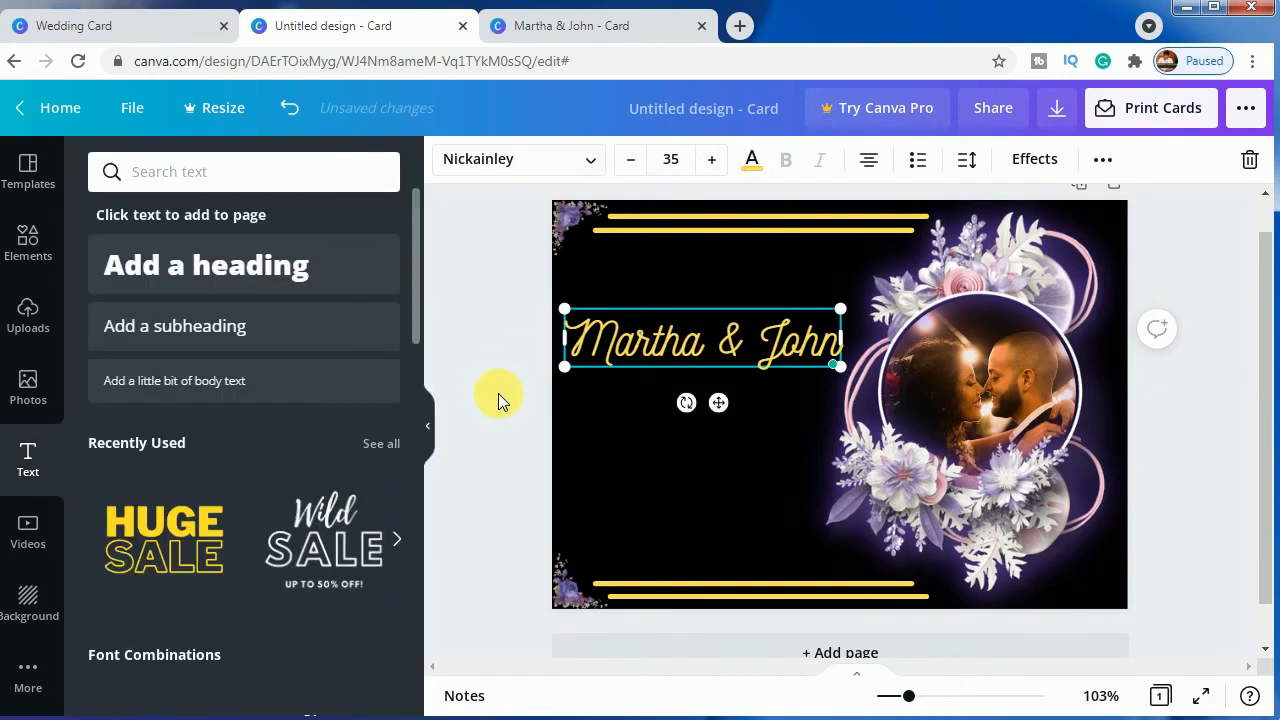
left_click(701, 344)
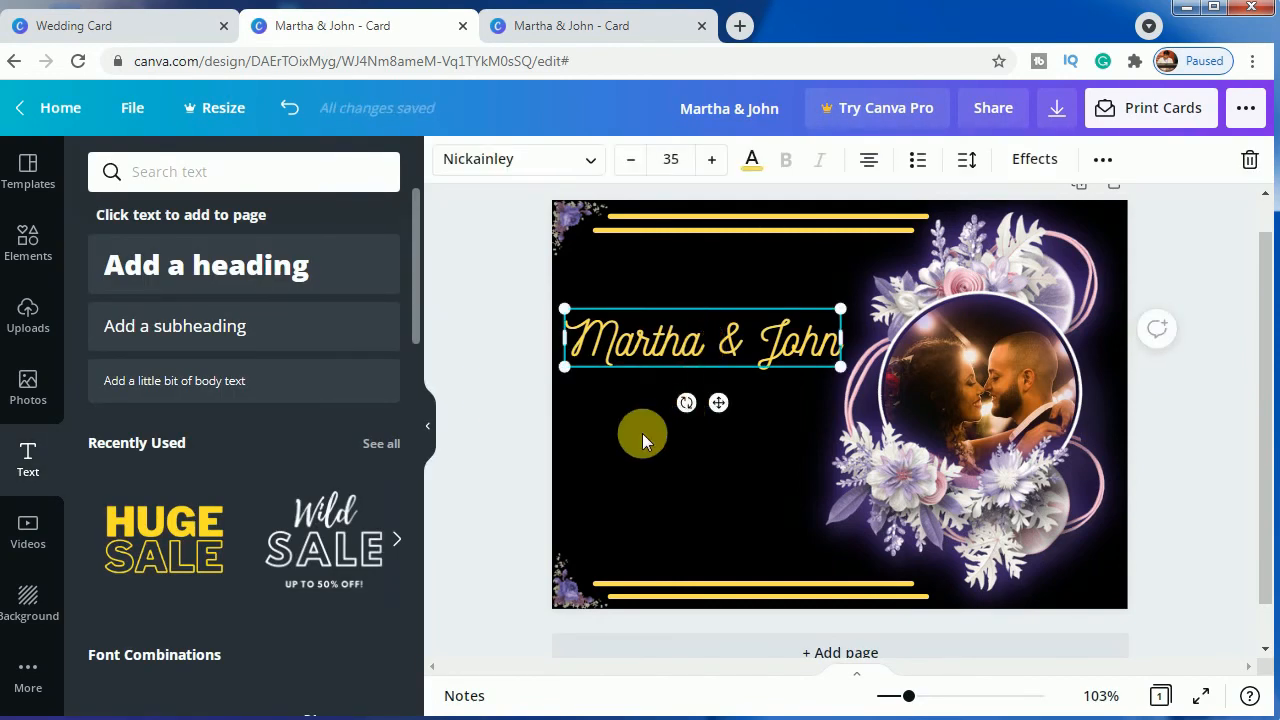
- Add a subheading and replace its text with "cordially invites you to attend their wedding on", copied from the finished sample design
left_click(206, 328)
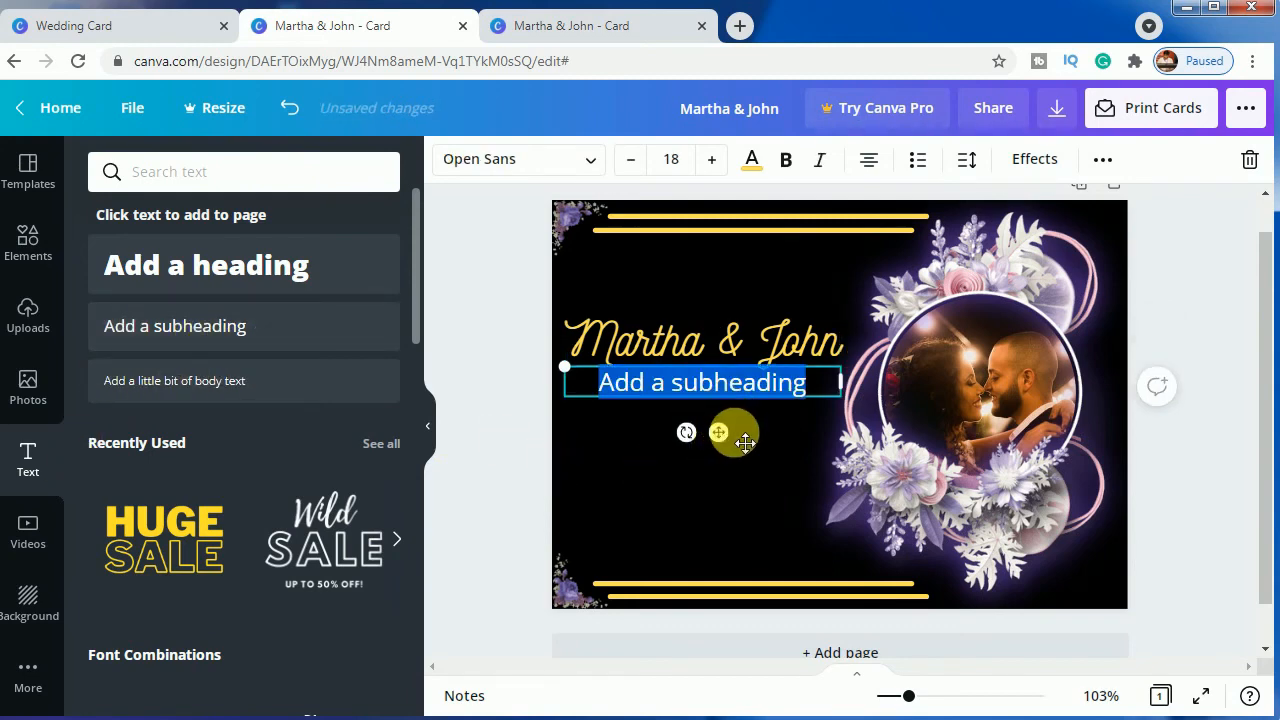
left_click(594, 28)
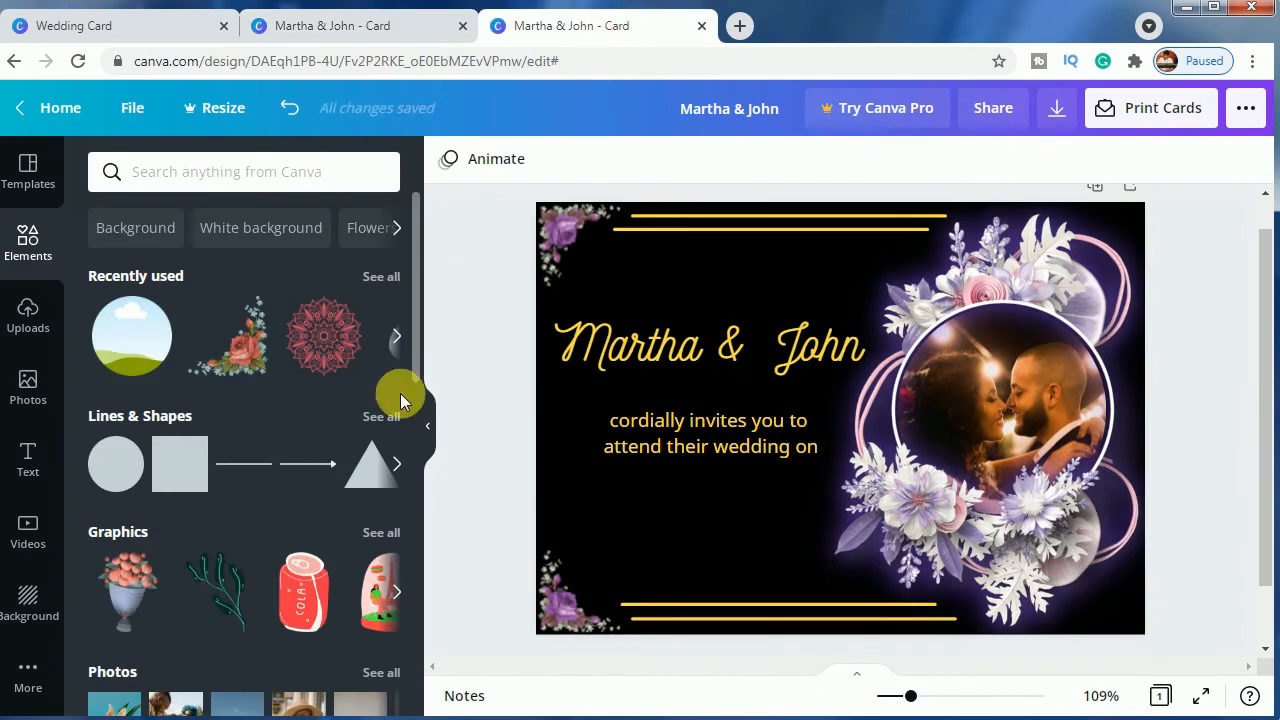
left_click(695, 442)
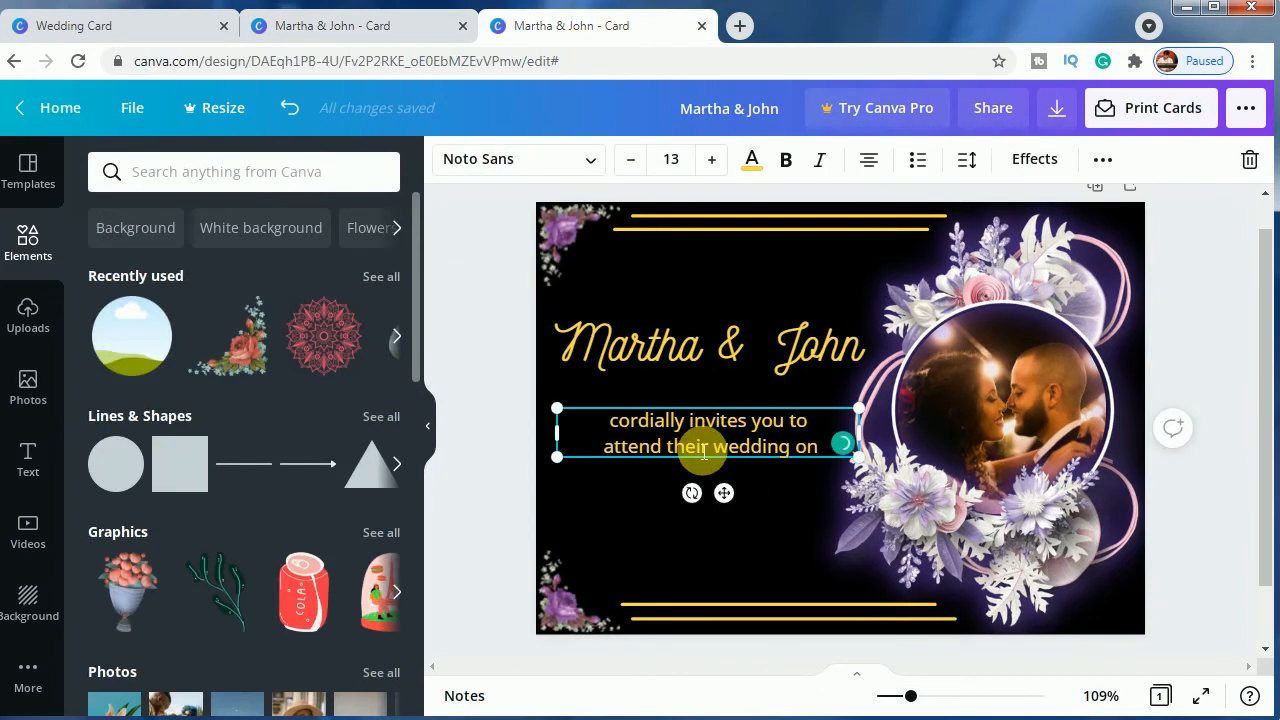
left_click(703, 452)
key("ctrl+c")
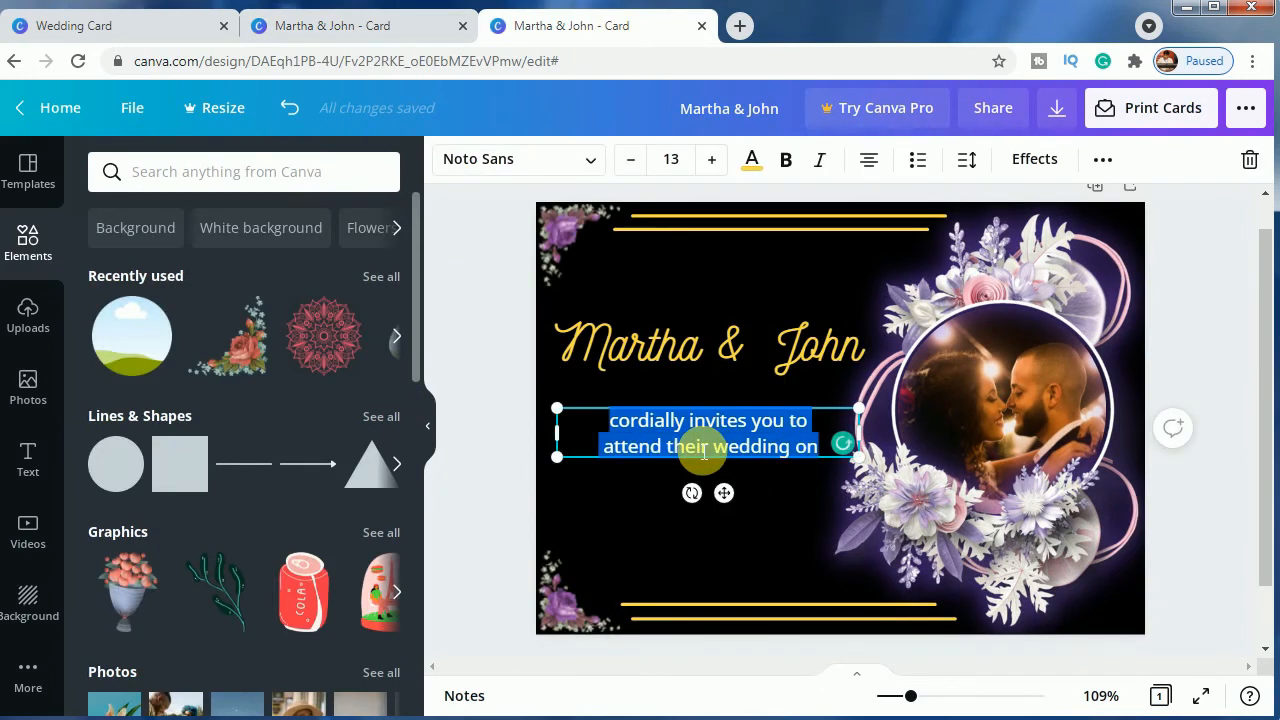
left_click(395, 28)
key("ctrl+v")
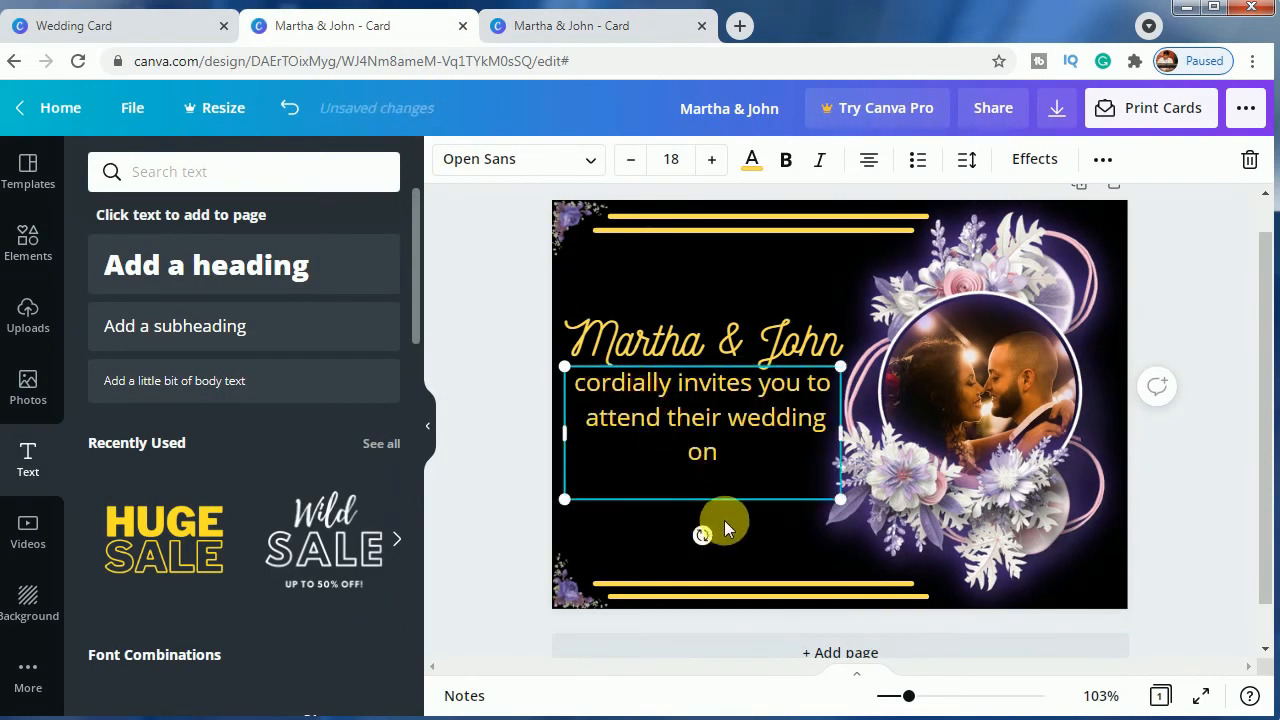
- Search the fonts for "noto" and set the invitation subheading in Noto Serif
left_click(526, 160)
type("nick")
key("BackSpace")
key("BackSpace")
key("BackSpace")
key("BackSpace")
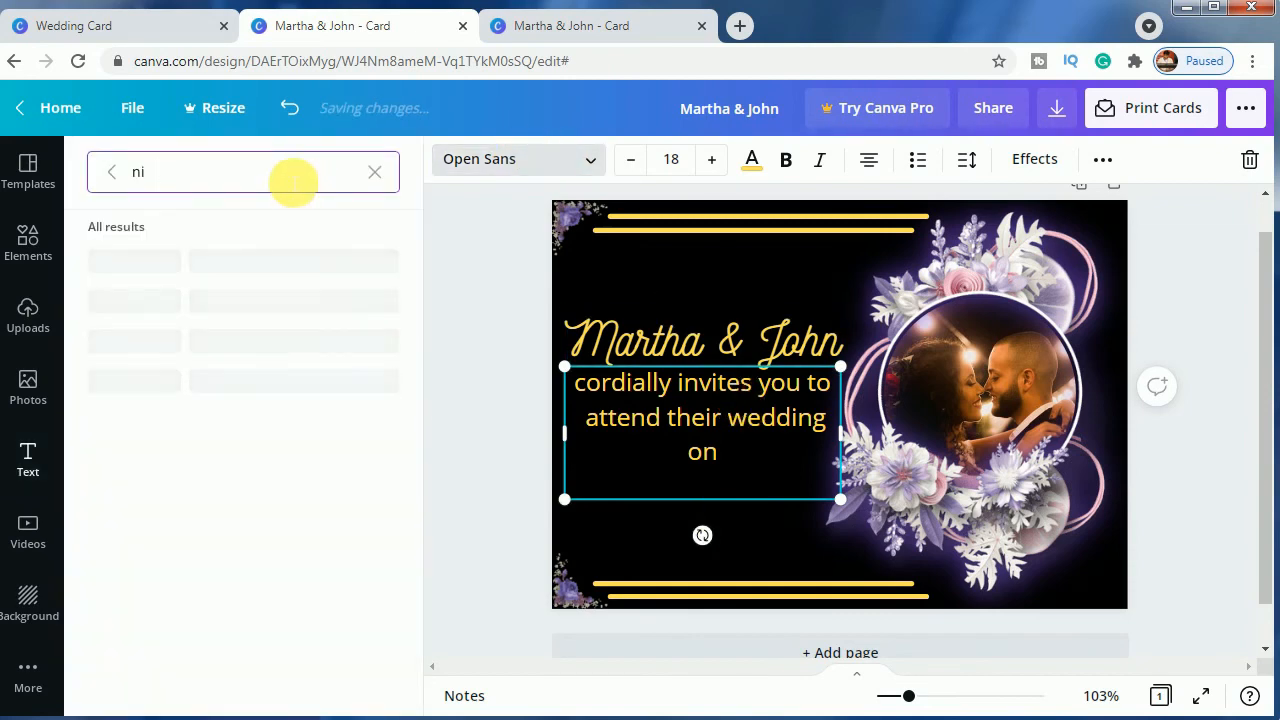
type("noto")
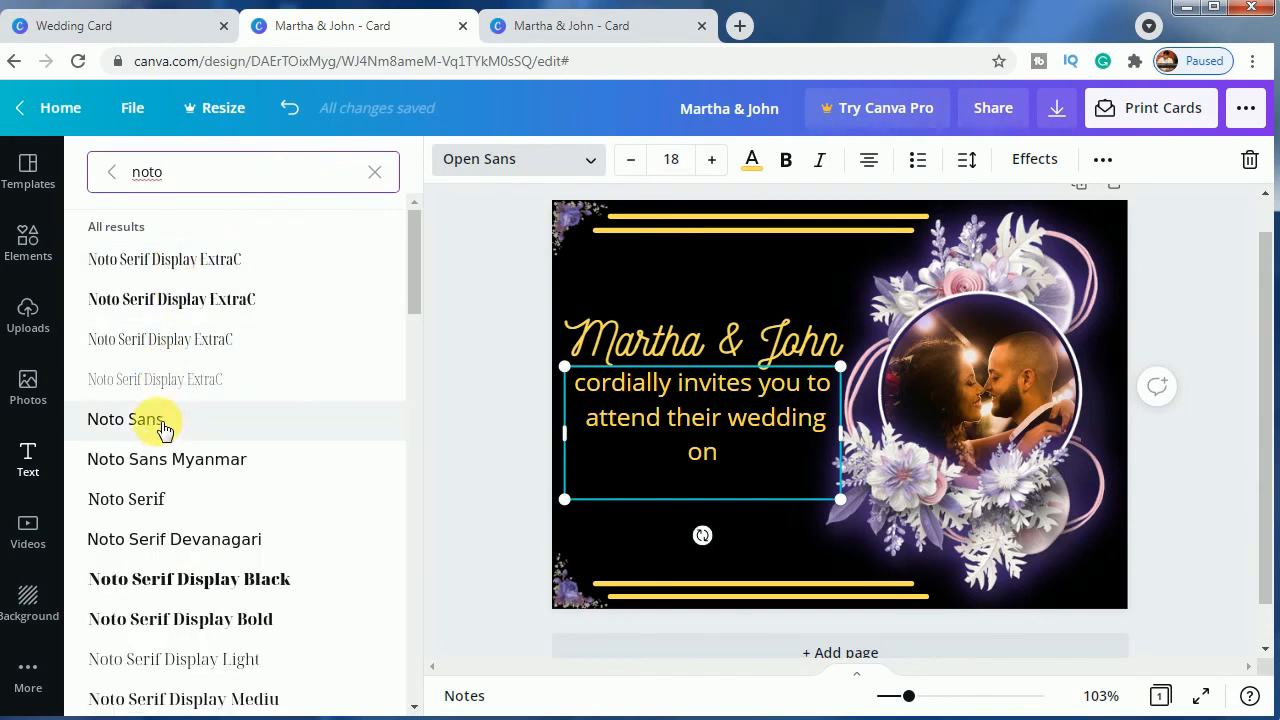
left_click(163, 500)
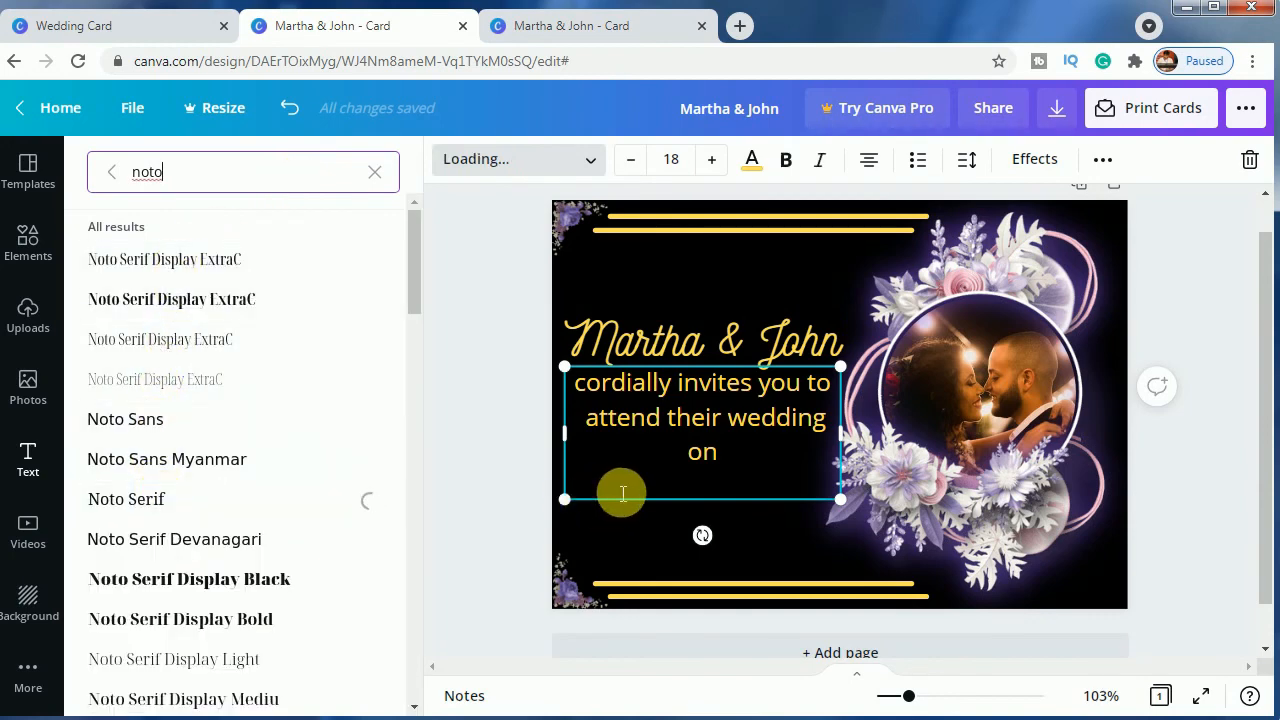
- Apply Noto Serif to the whole invitation subheading and set its font size to 16
left_click(691, 451)
key("ctrl+a")
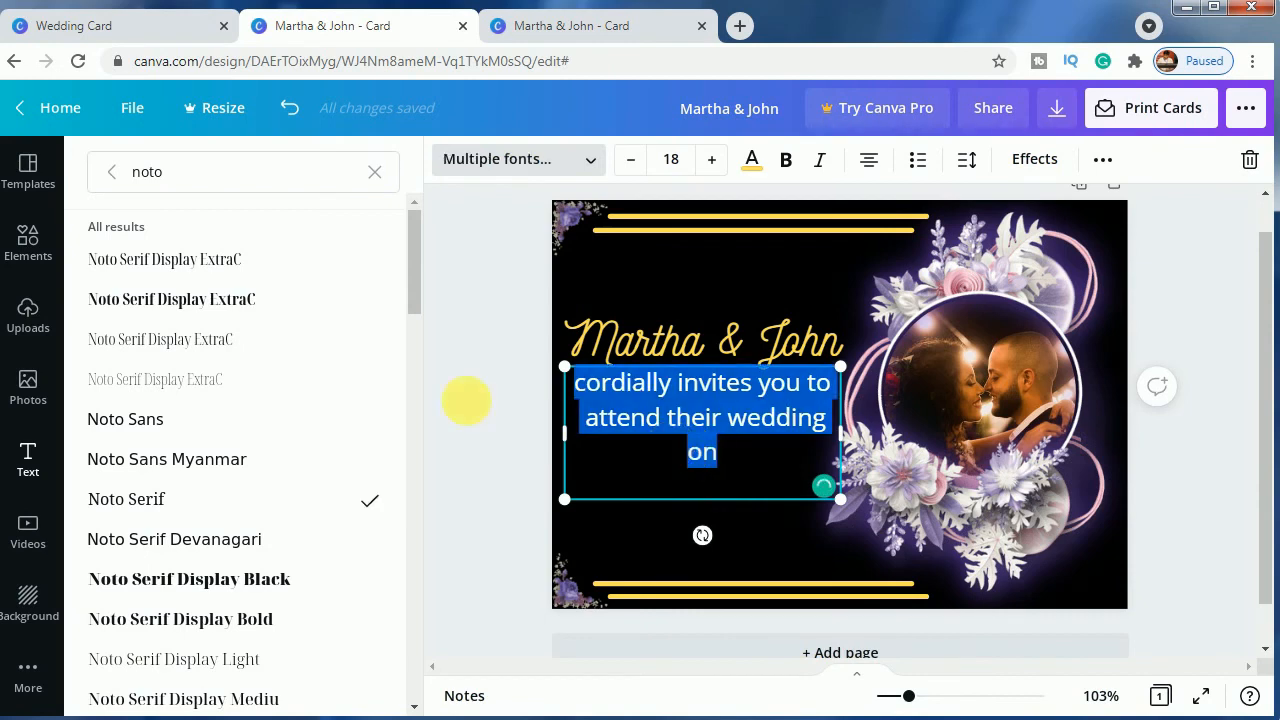
left_click(177, 500)
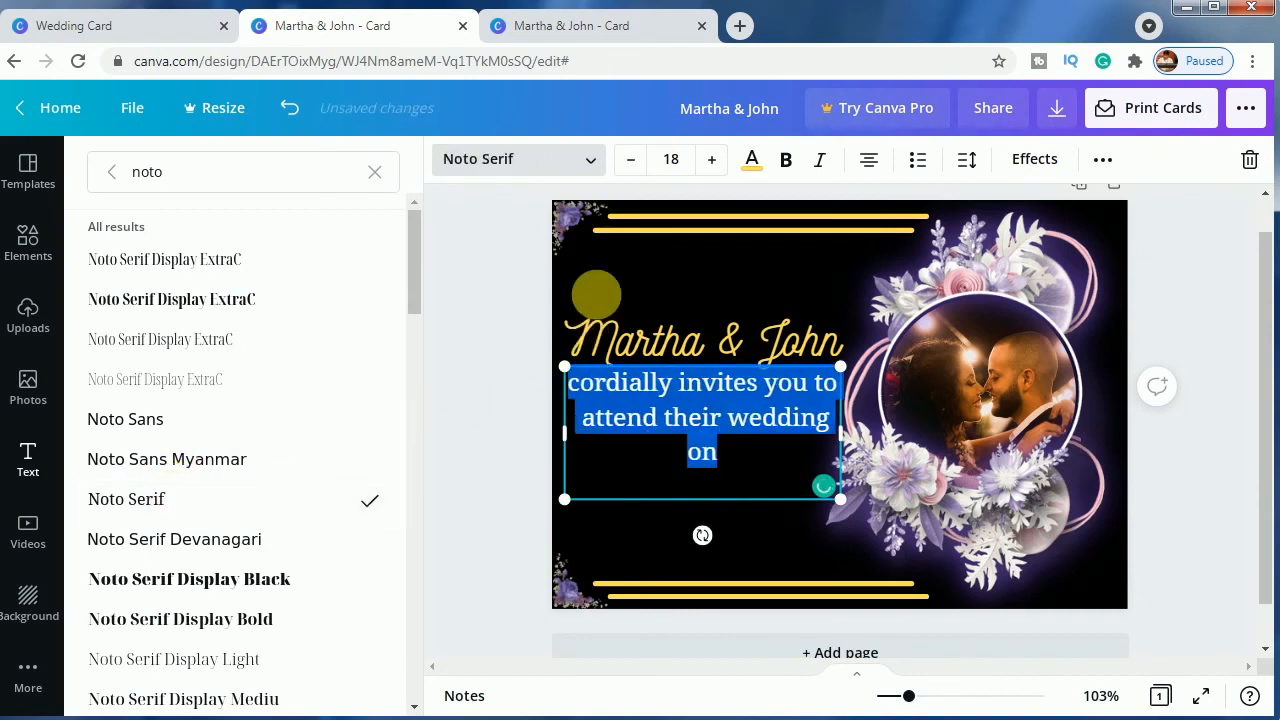
left_click(646, 158)
left_click(646, 158)
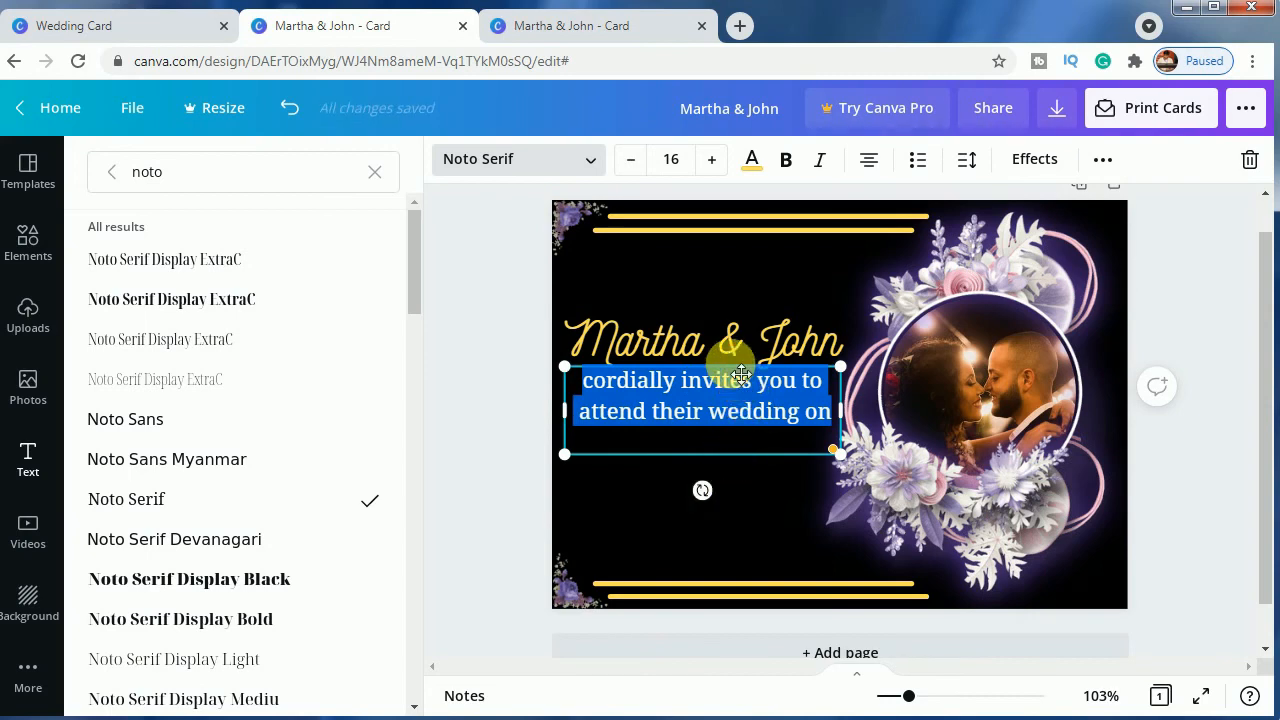
- Move the invitation subheading down to leave a clear gap below the names heading
left_click_drag(727, 378, 741, 416)
left_click_drag(736, 416, 734, 416)
left_click(508, 477)
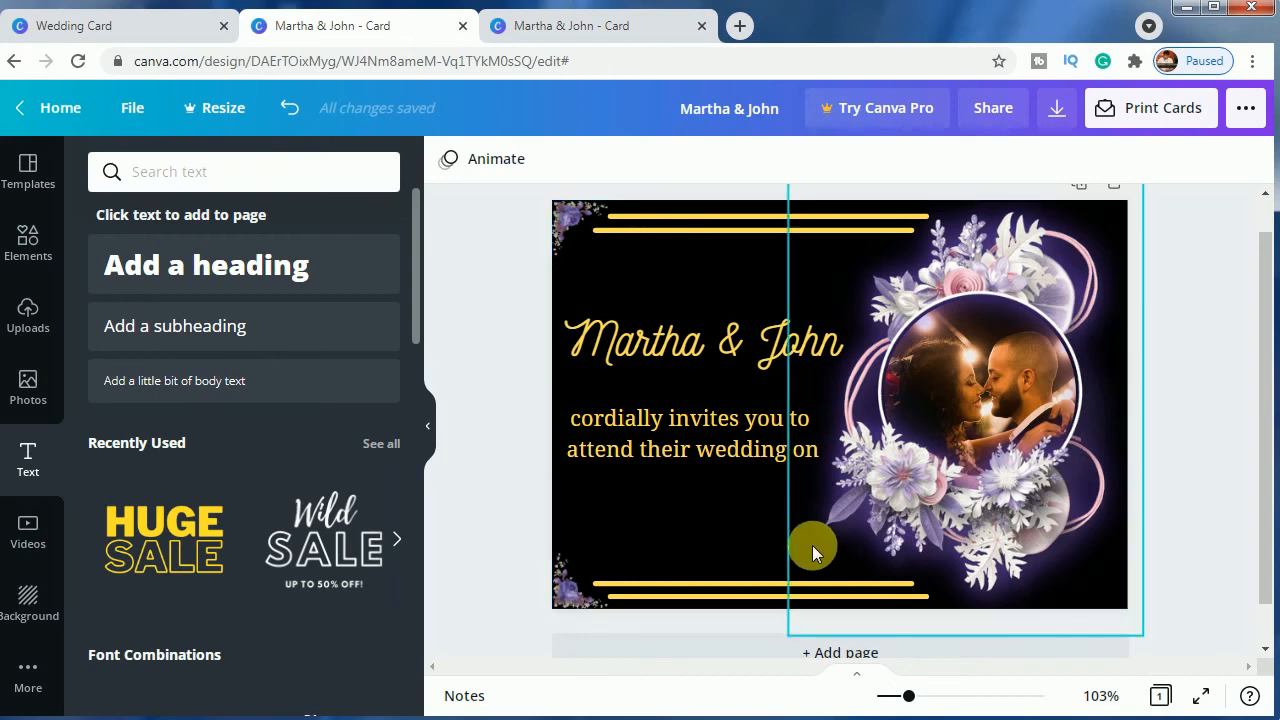
- Add a subheading below the invitation text, above the lower border lines, and replace its text with "DATE"
mouse_move(178, 538)
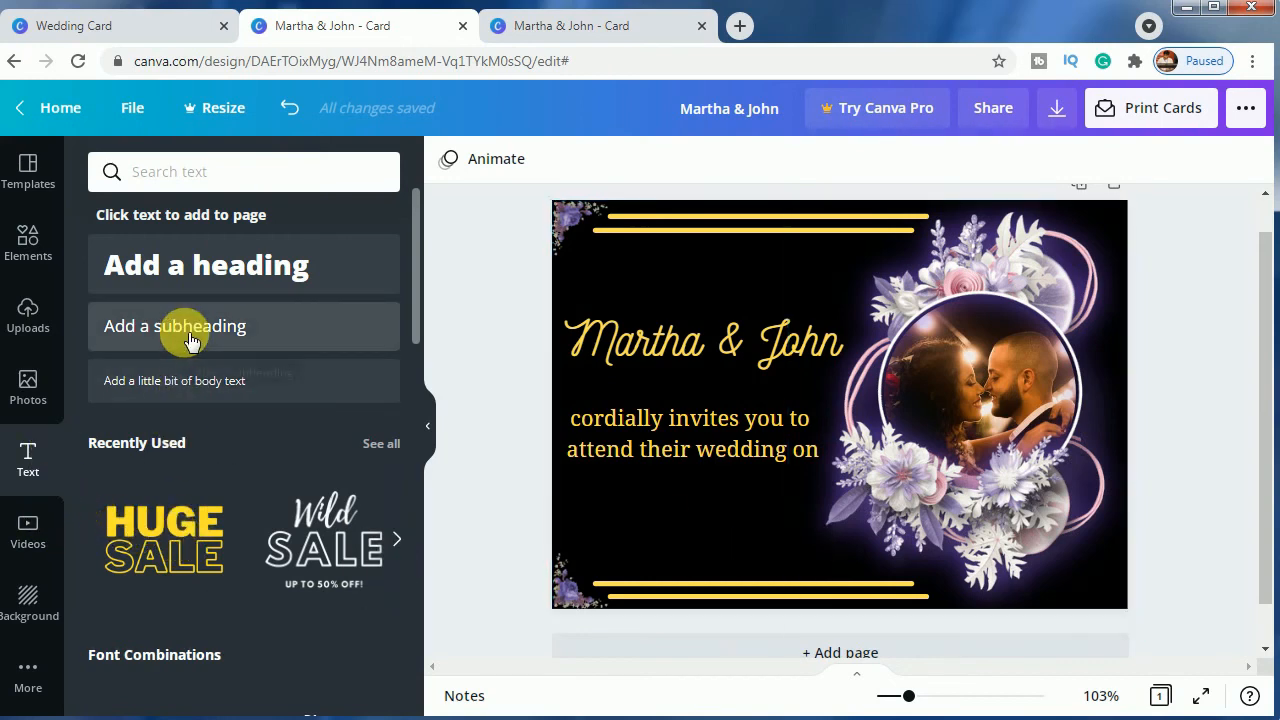
left_click_drag(190, 345, 734, 590)
double_click(818, 415)
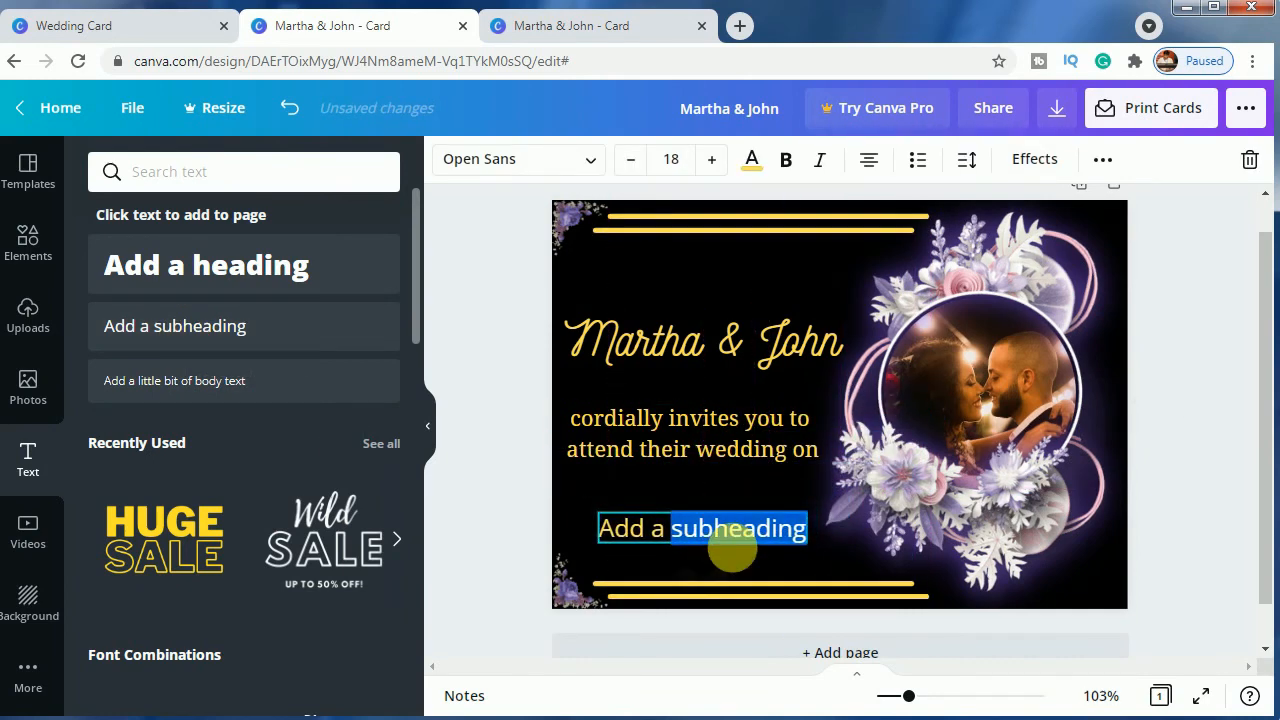
triple_click(738, 537)
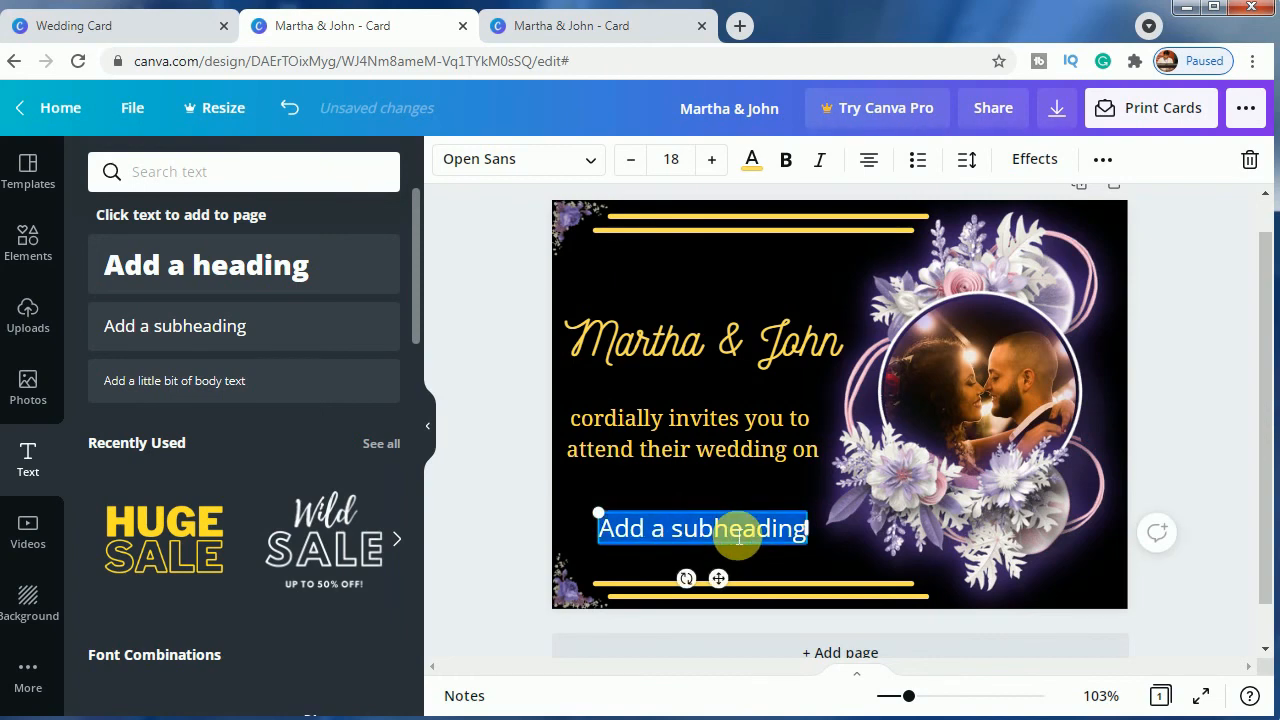
type("DATE")
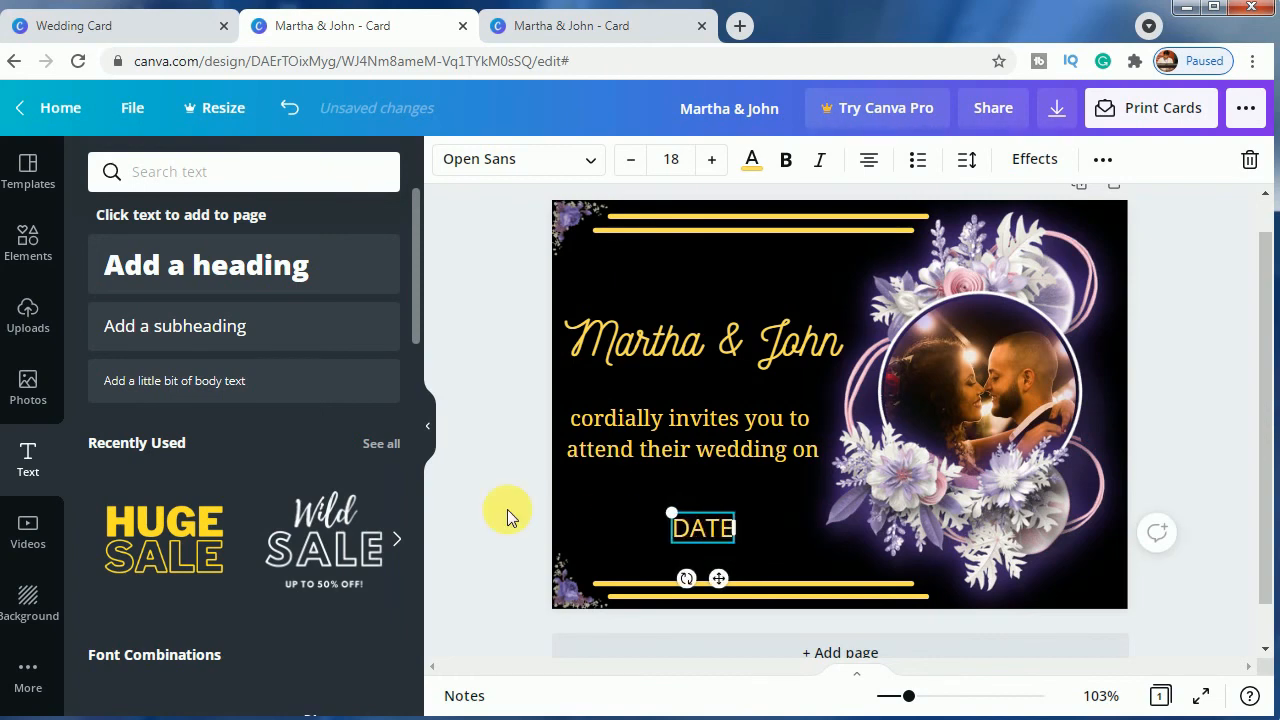
left_click(496, 509)
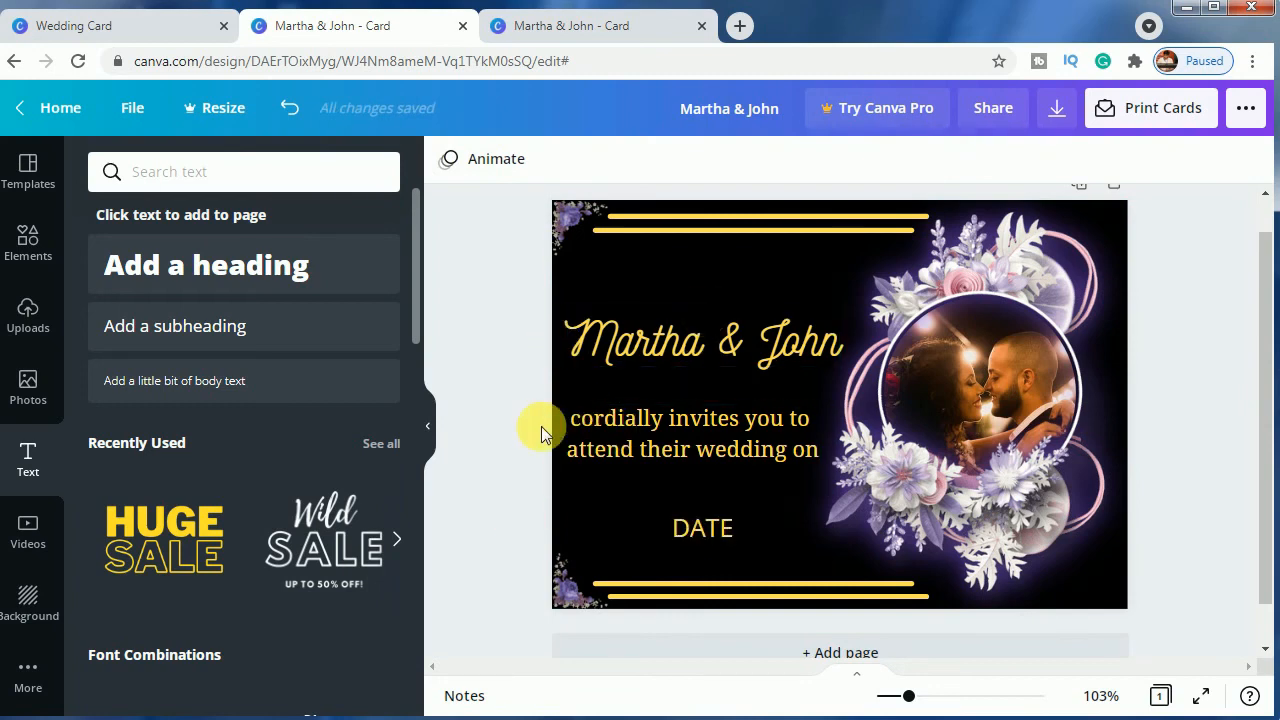
- Give the rose image in the card's lower-left corner a Glow shadow in the default light purple
left_click(576, 582)
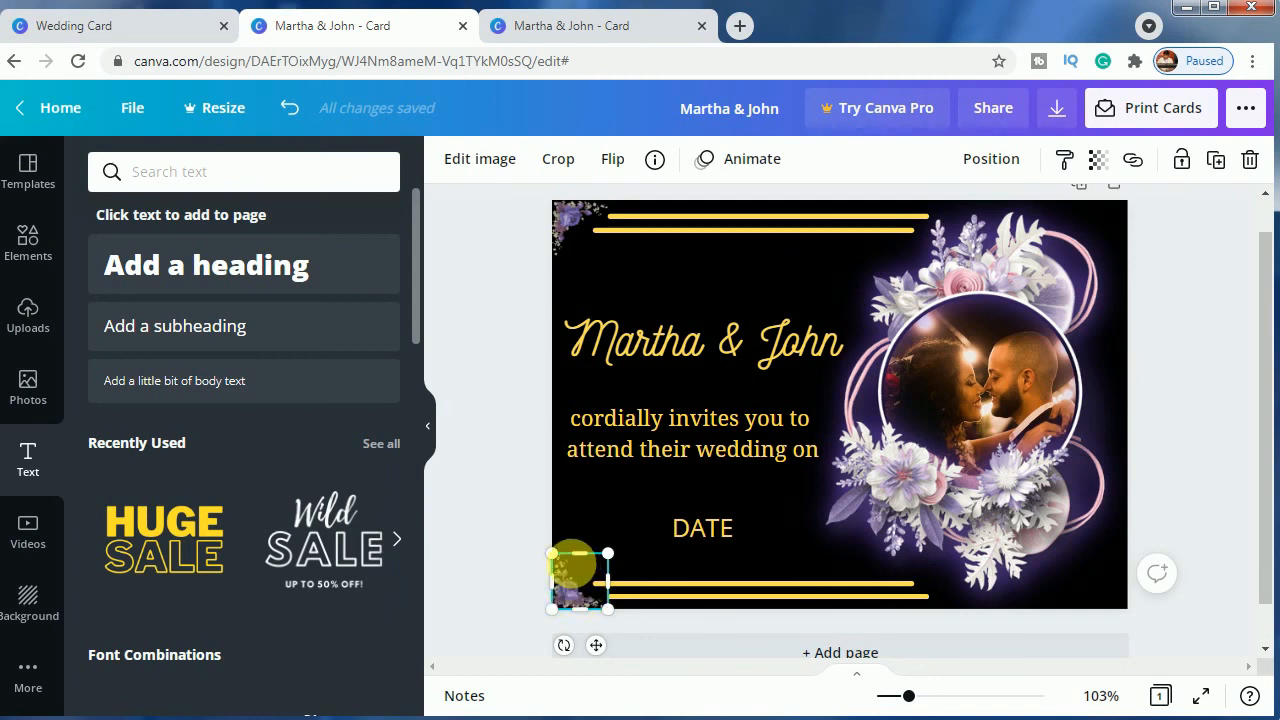
left_click(452, 158)
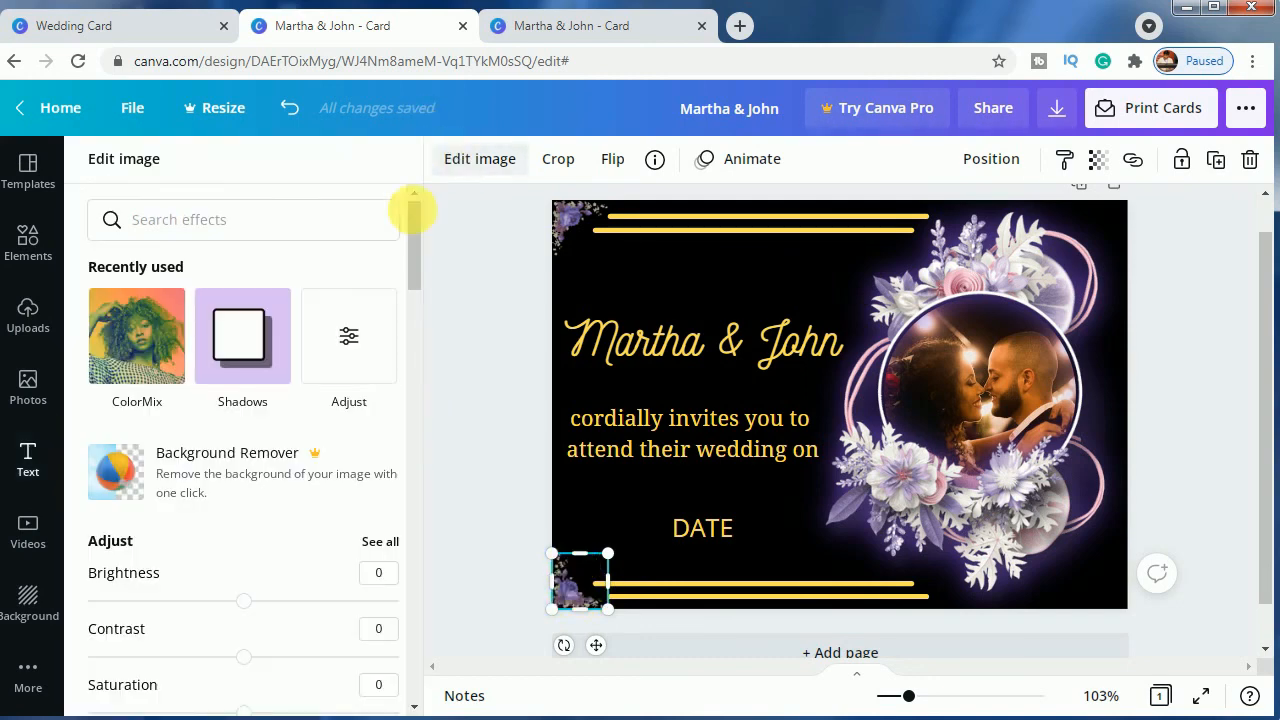
left_click(252, 332)
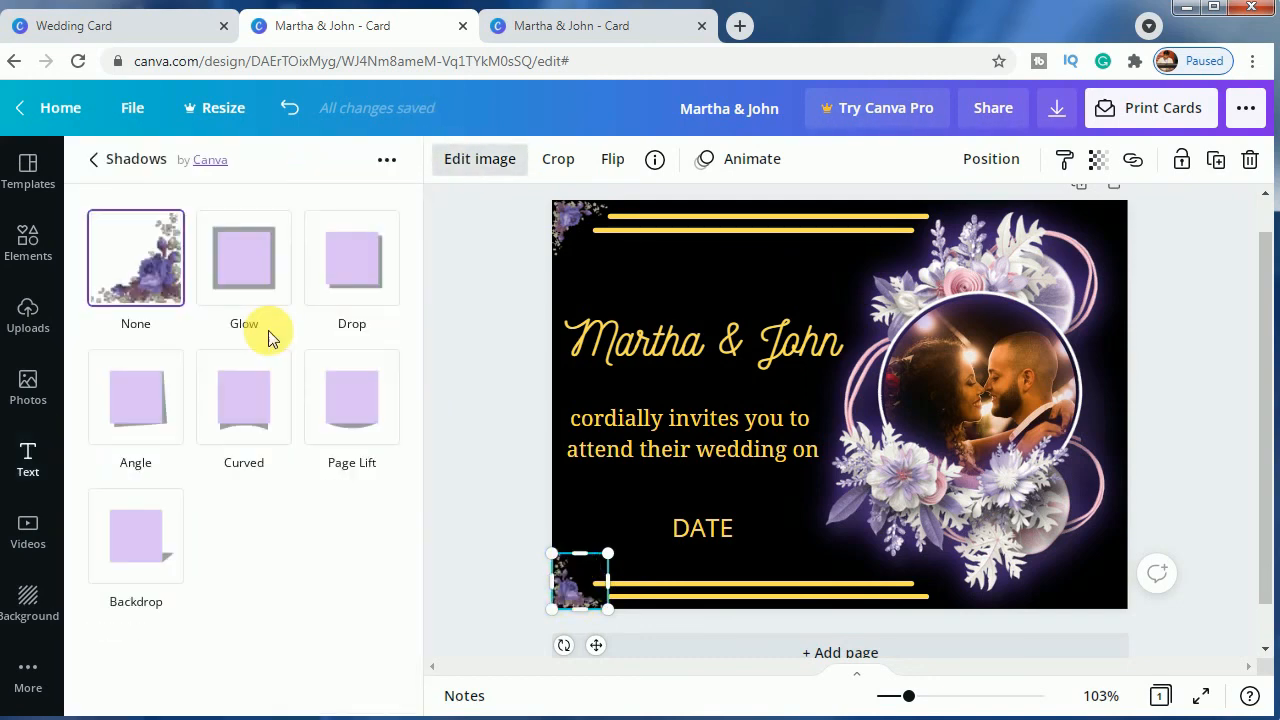
left_click(258, 274)
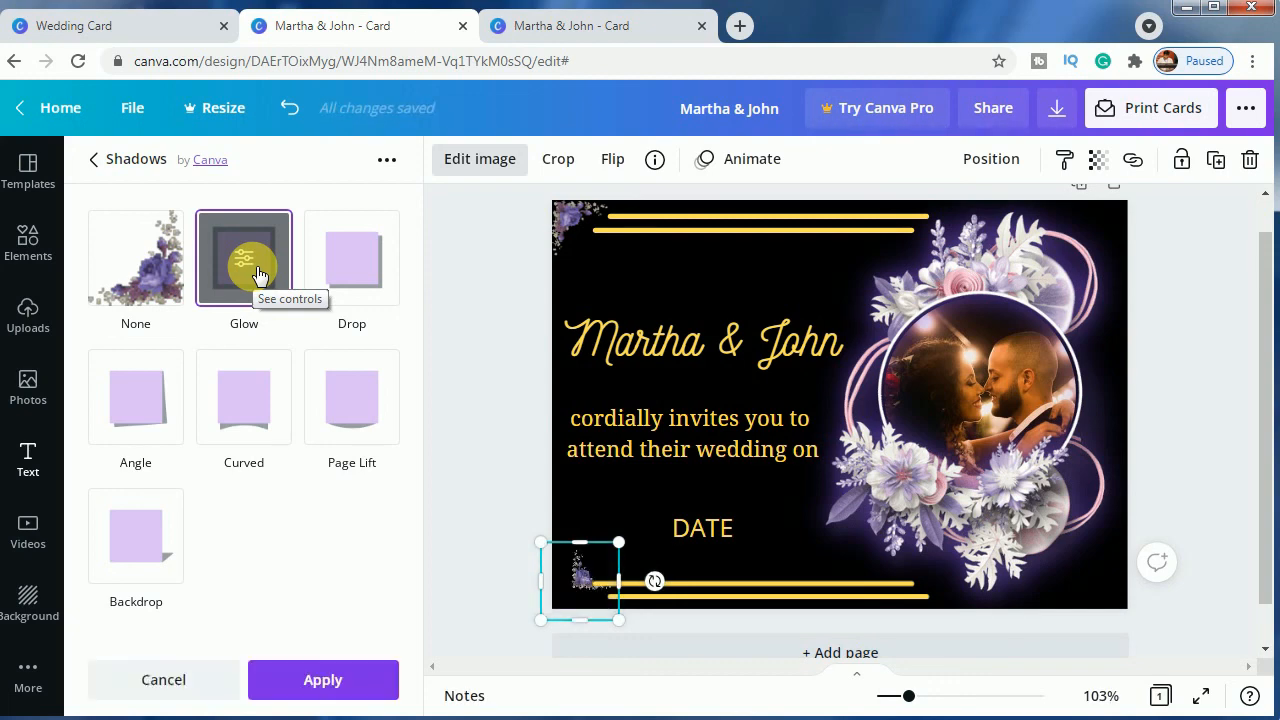
left_click(258, 272)
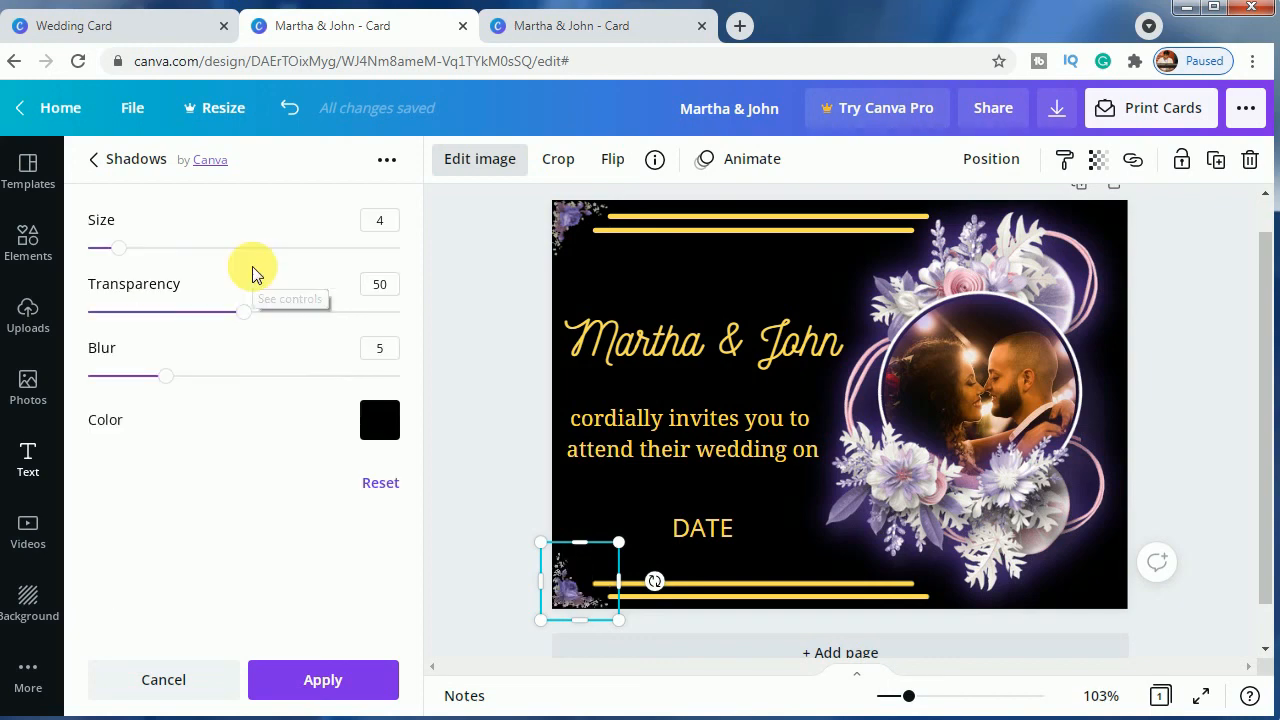
left_click(386, 426)
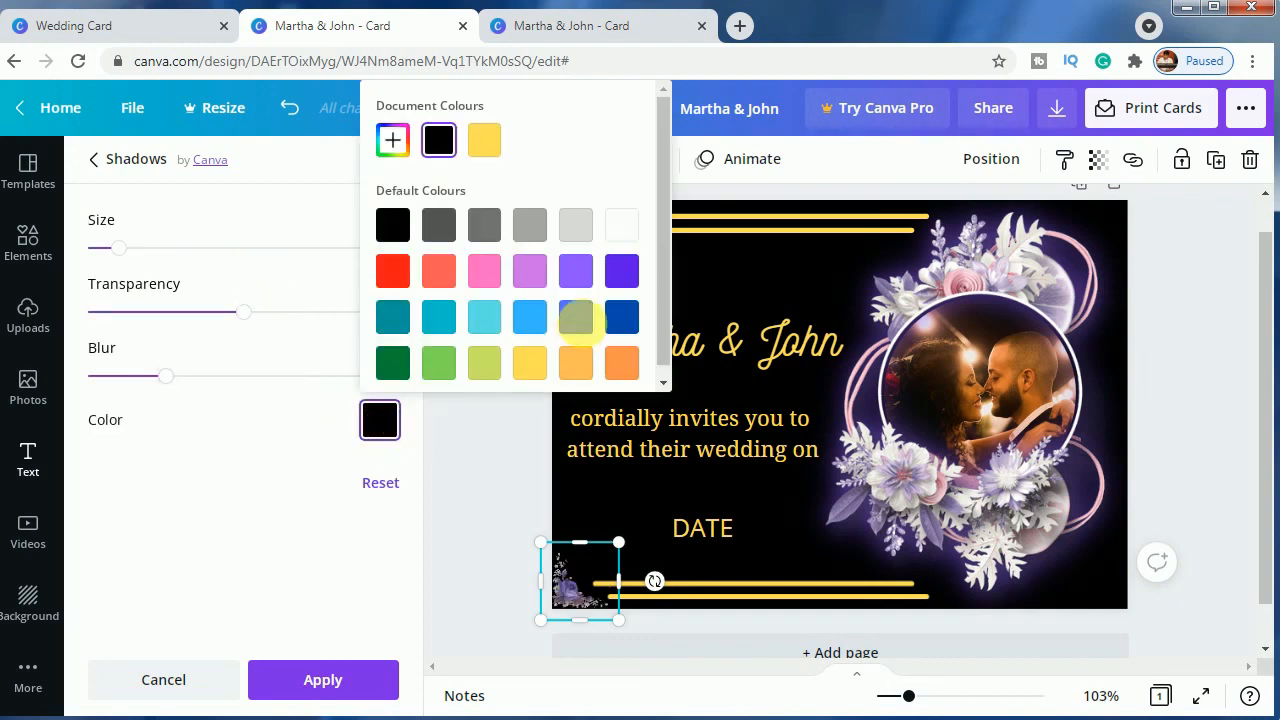
left_click(566, 281)
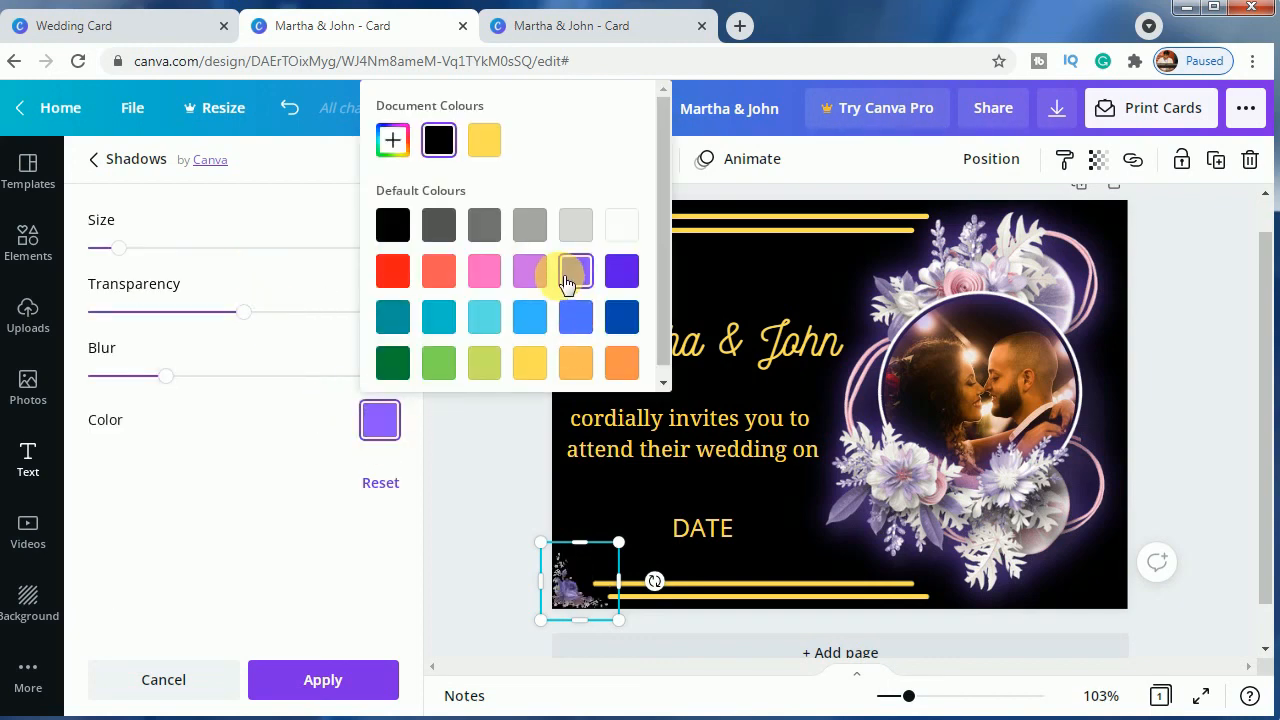
left_click(270, 434)
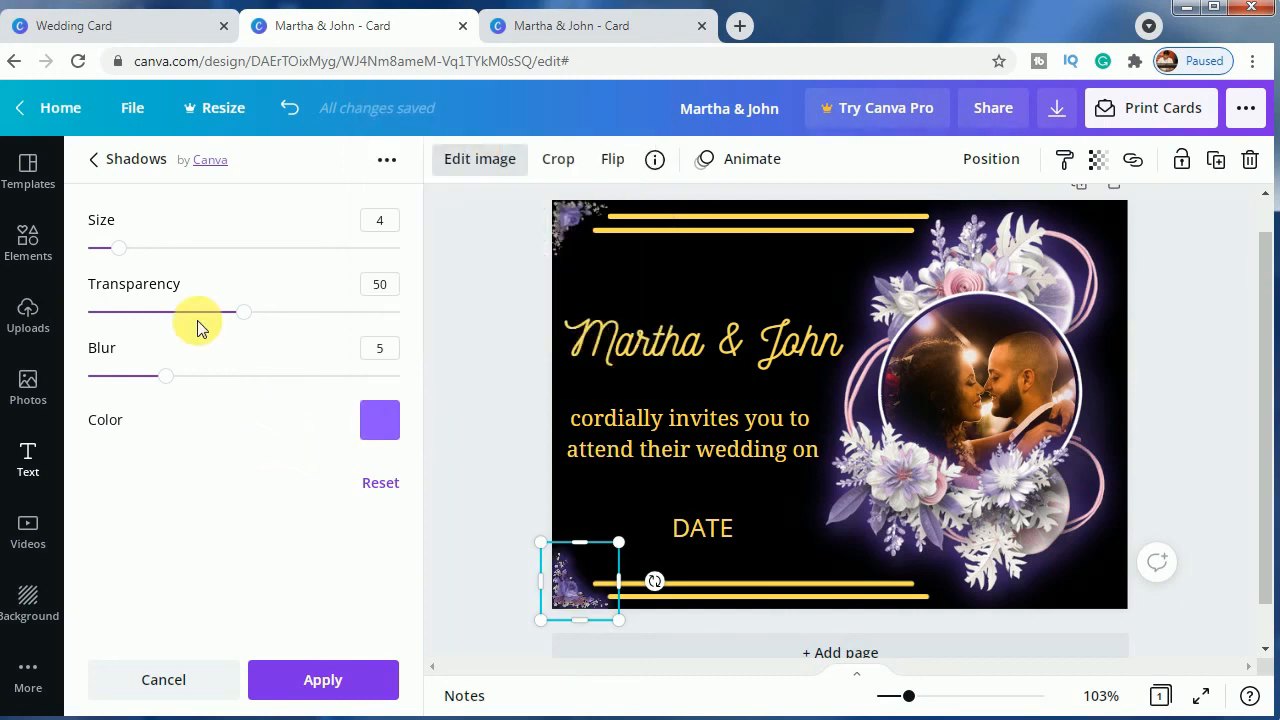
- Set the corner rose's glow to size 2, transparency 63 and blur 10
left_click_drag(136, 255, 105, 253)
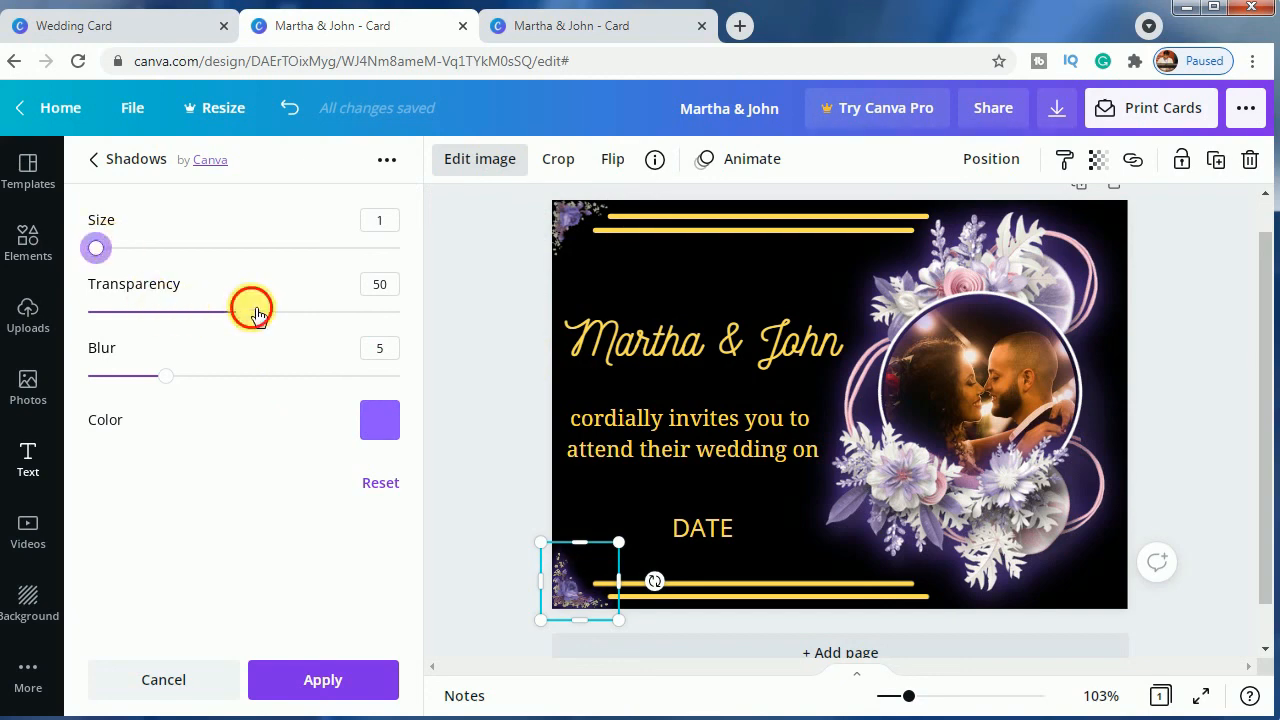
left_click_drag(251, 308, 291, 317)
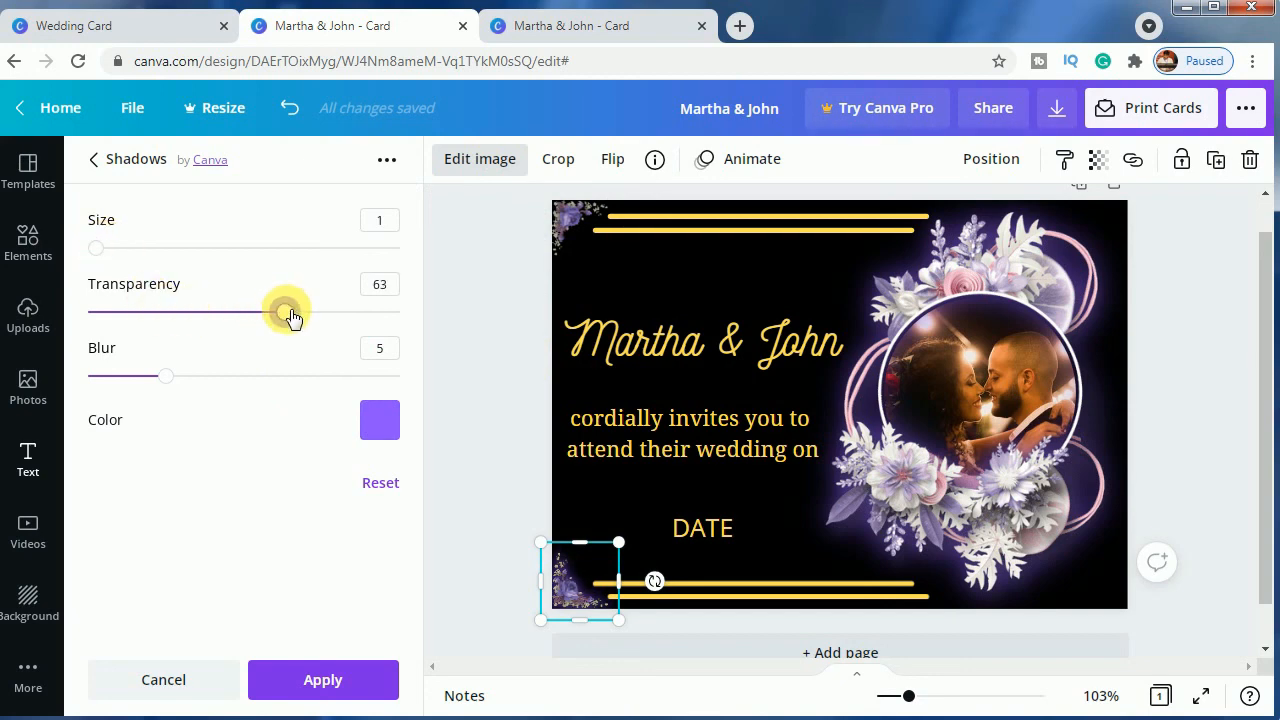
left_click_drag(100, 246, 108, 253)
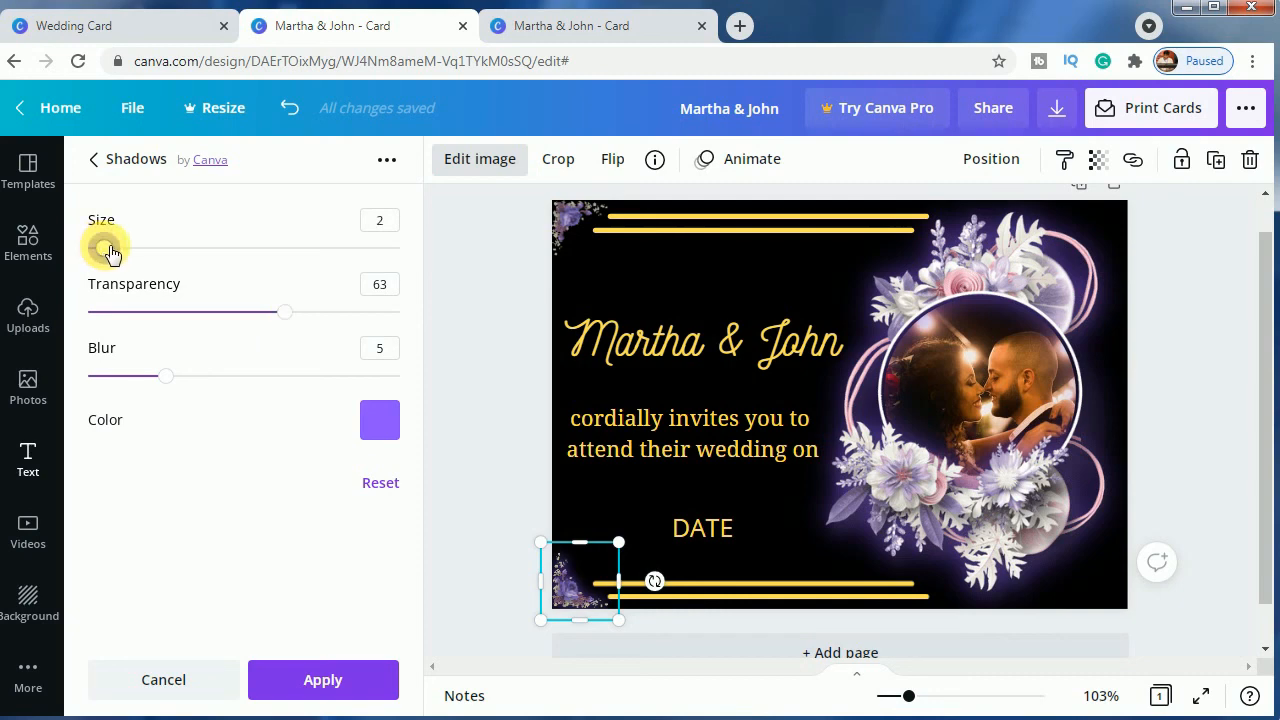
left_click_drag(166, 376, 245, 390)
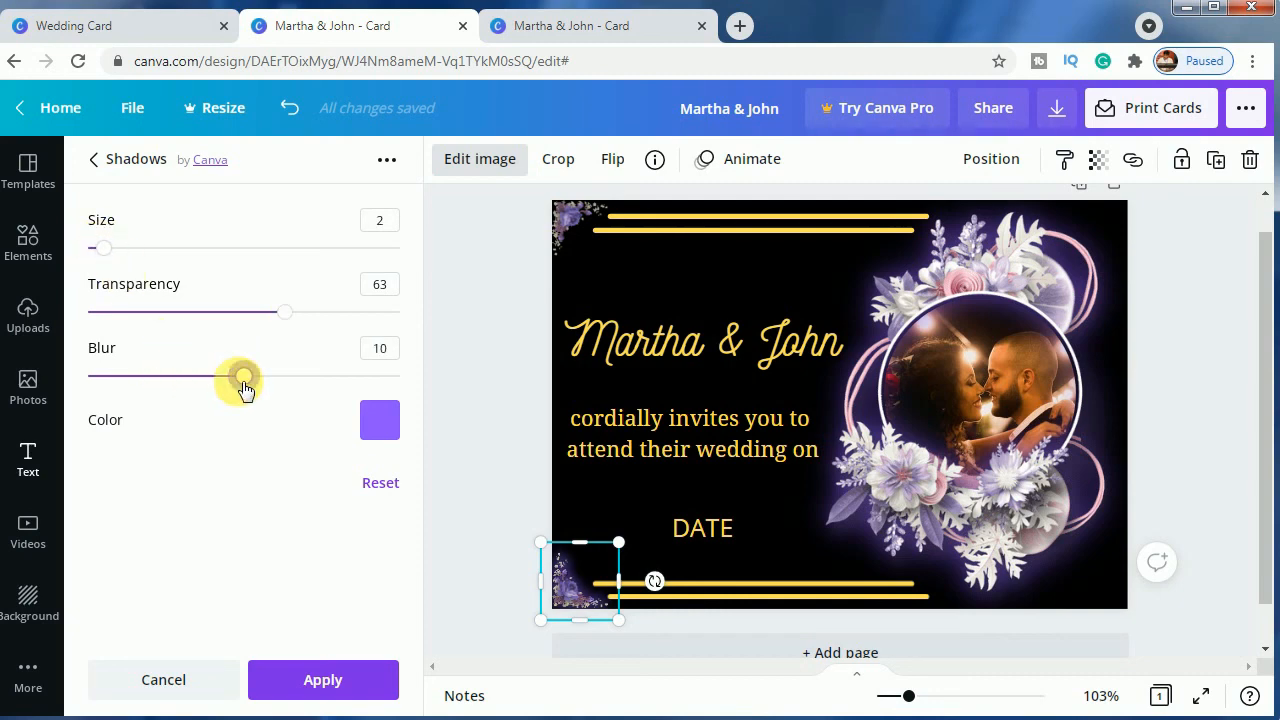